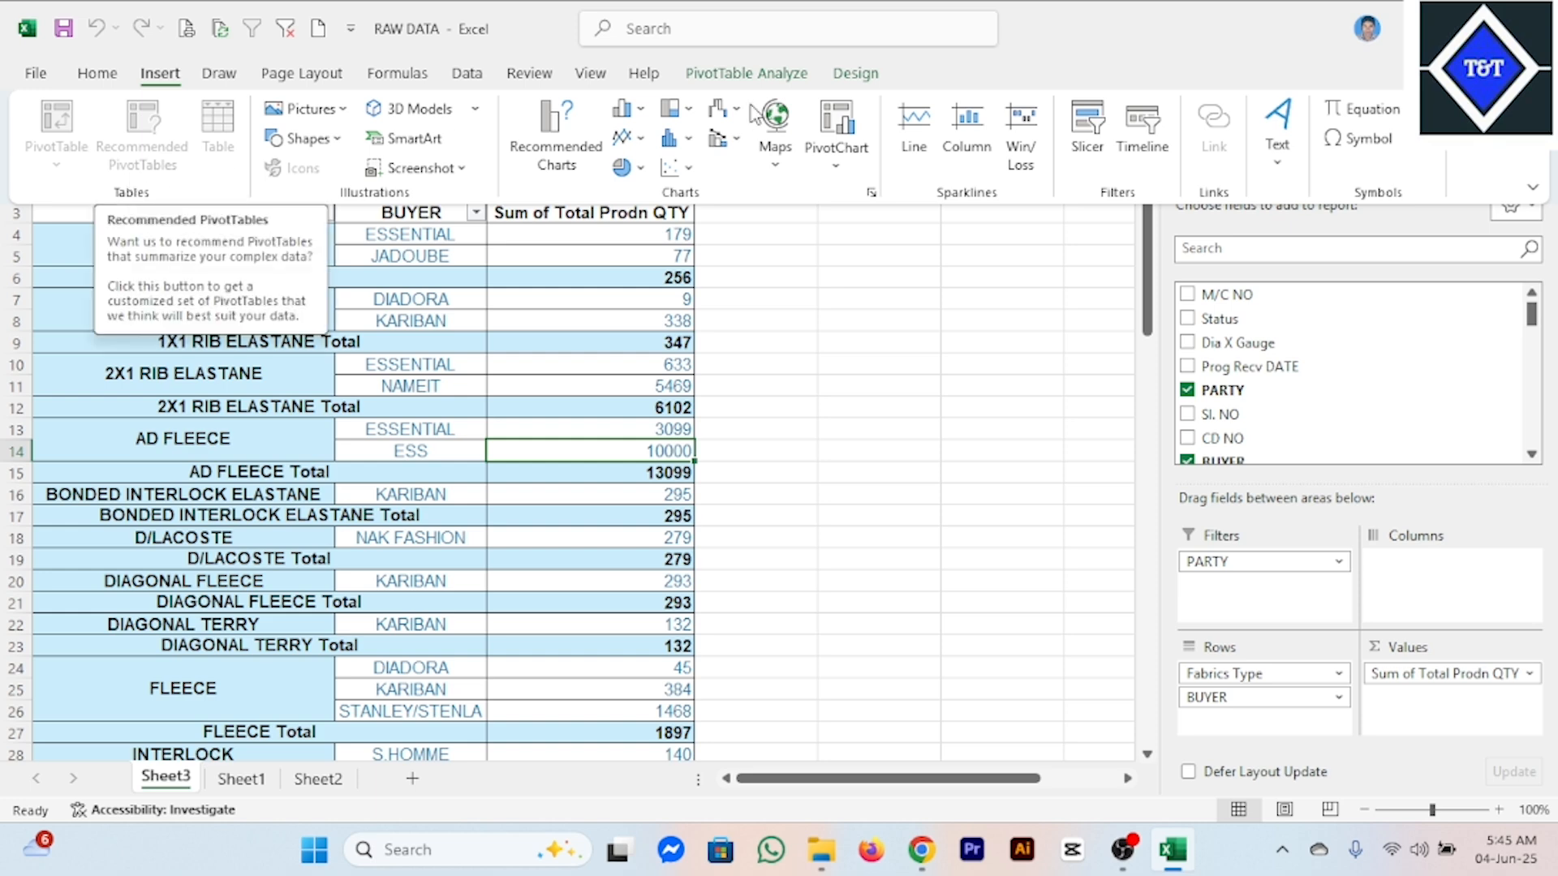
click(775, 75)
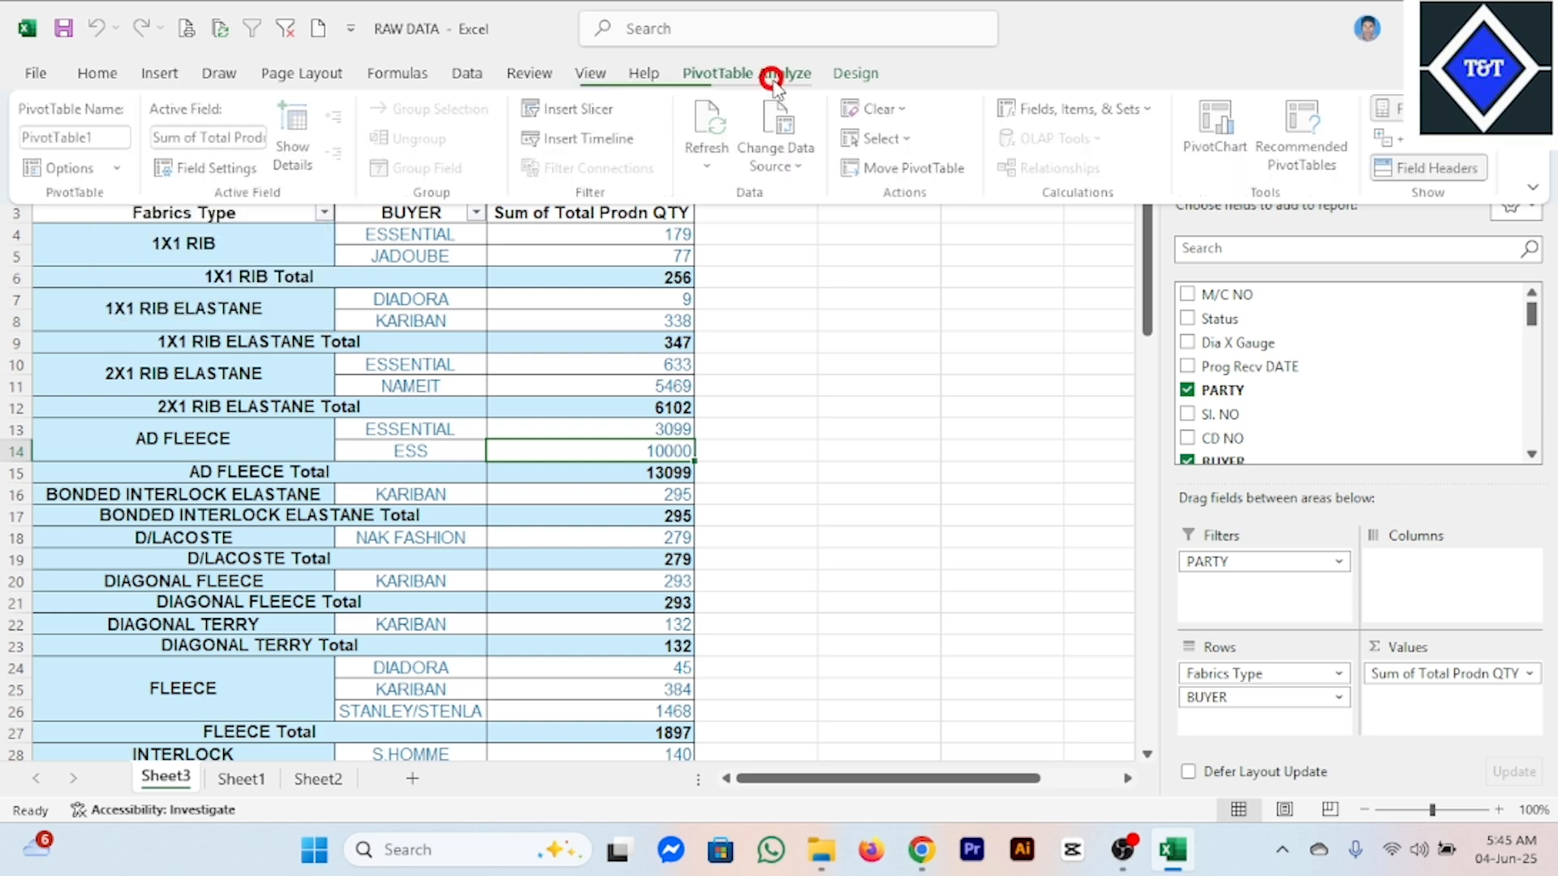
click(564, 357)
click(403, 364)
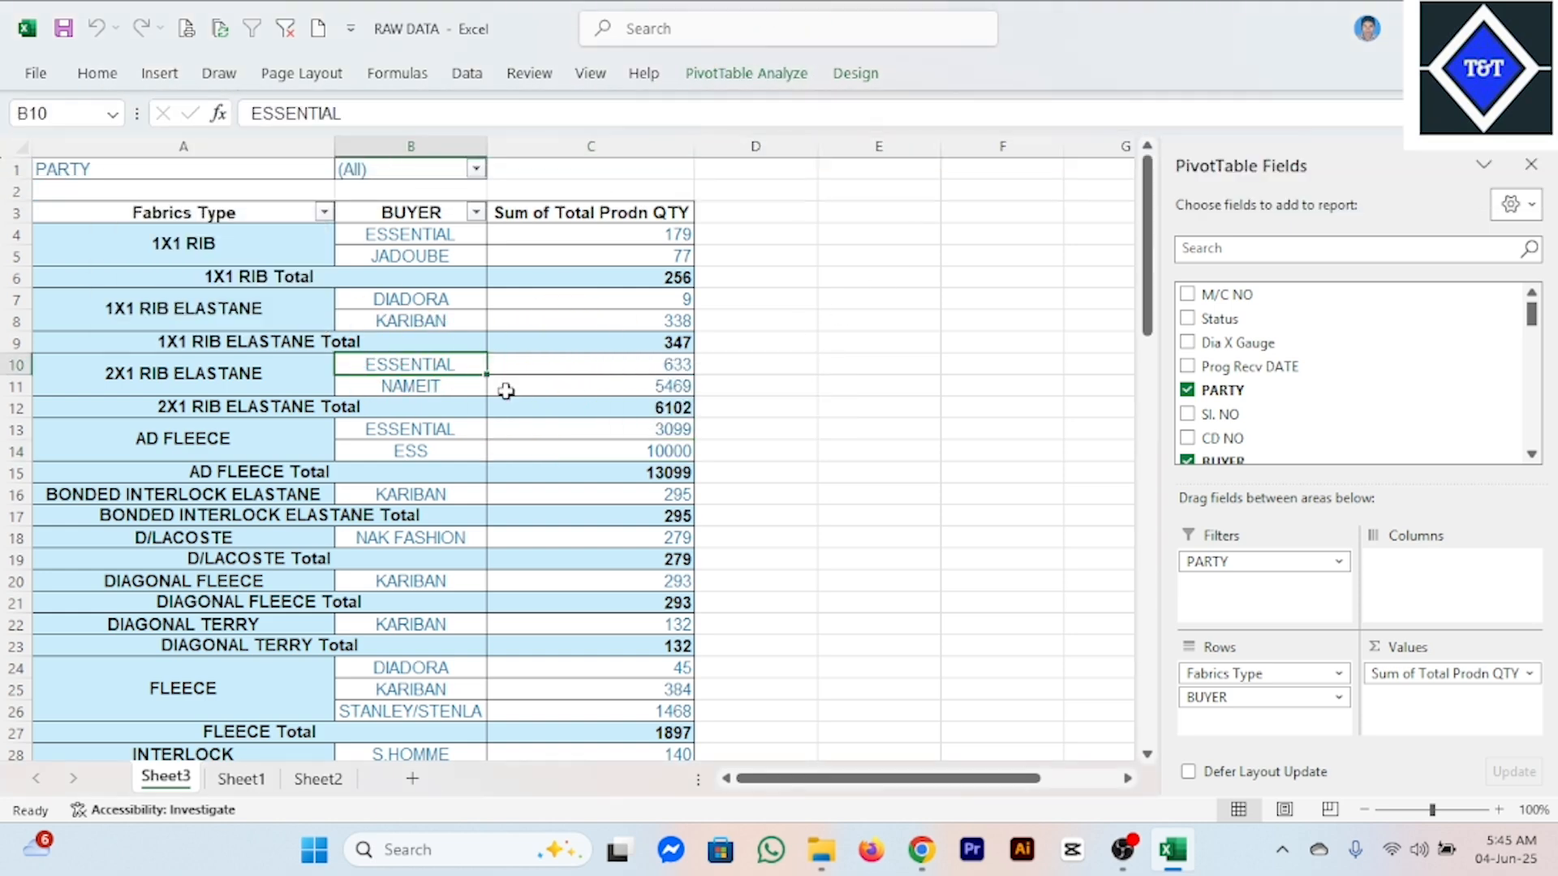
click(860, 78)
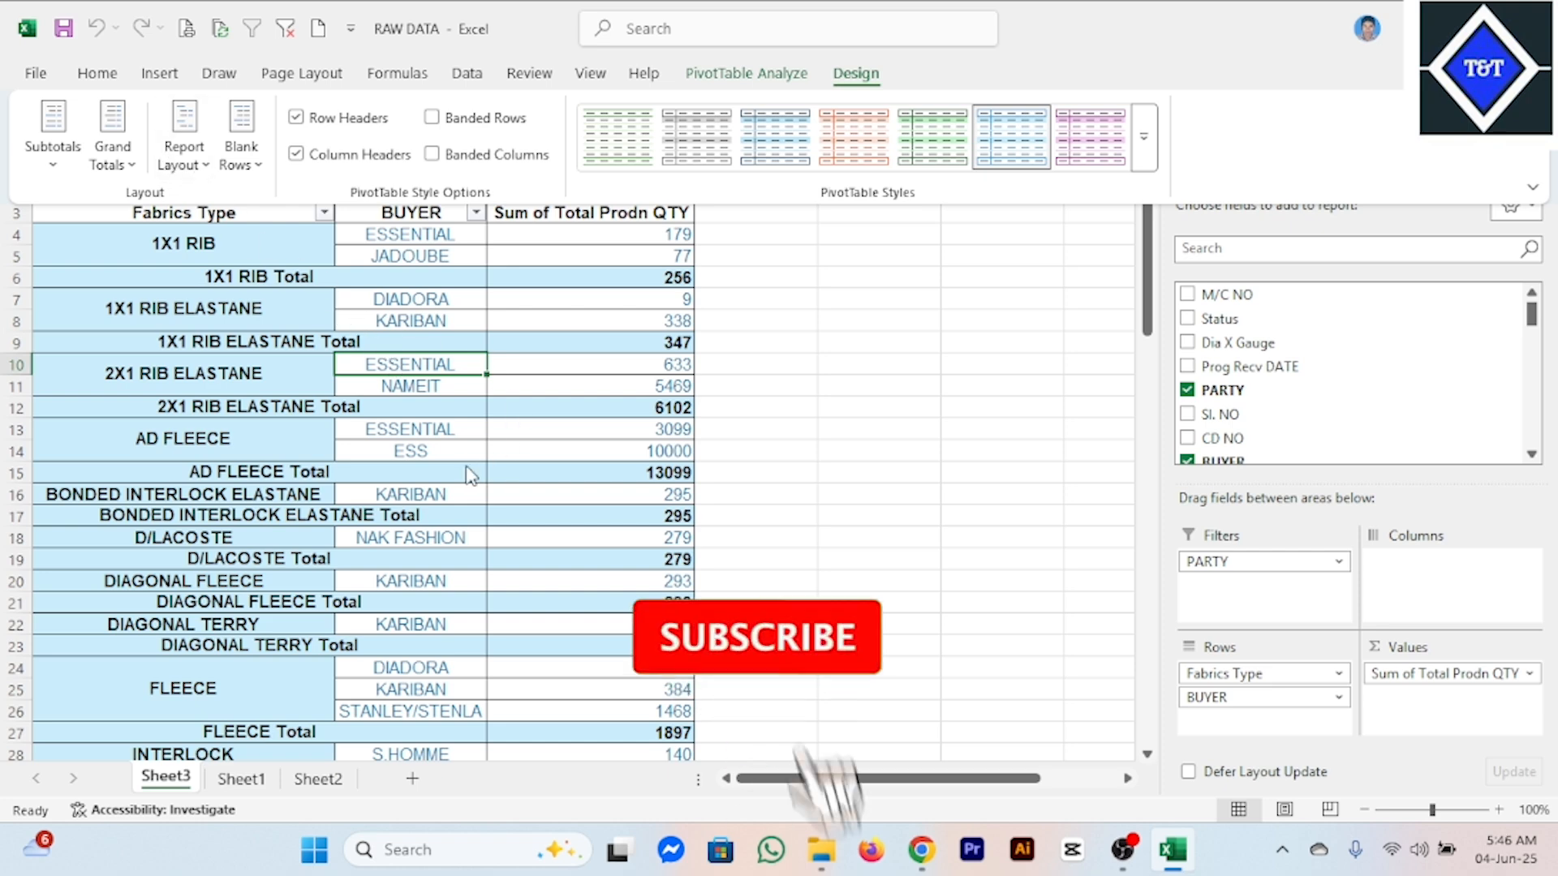
click(418, 445)
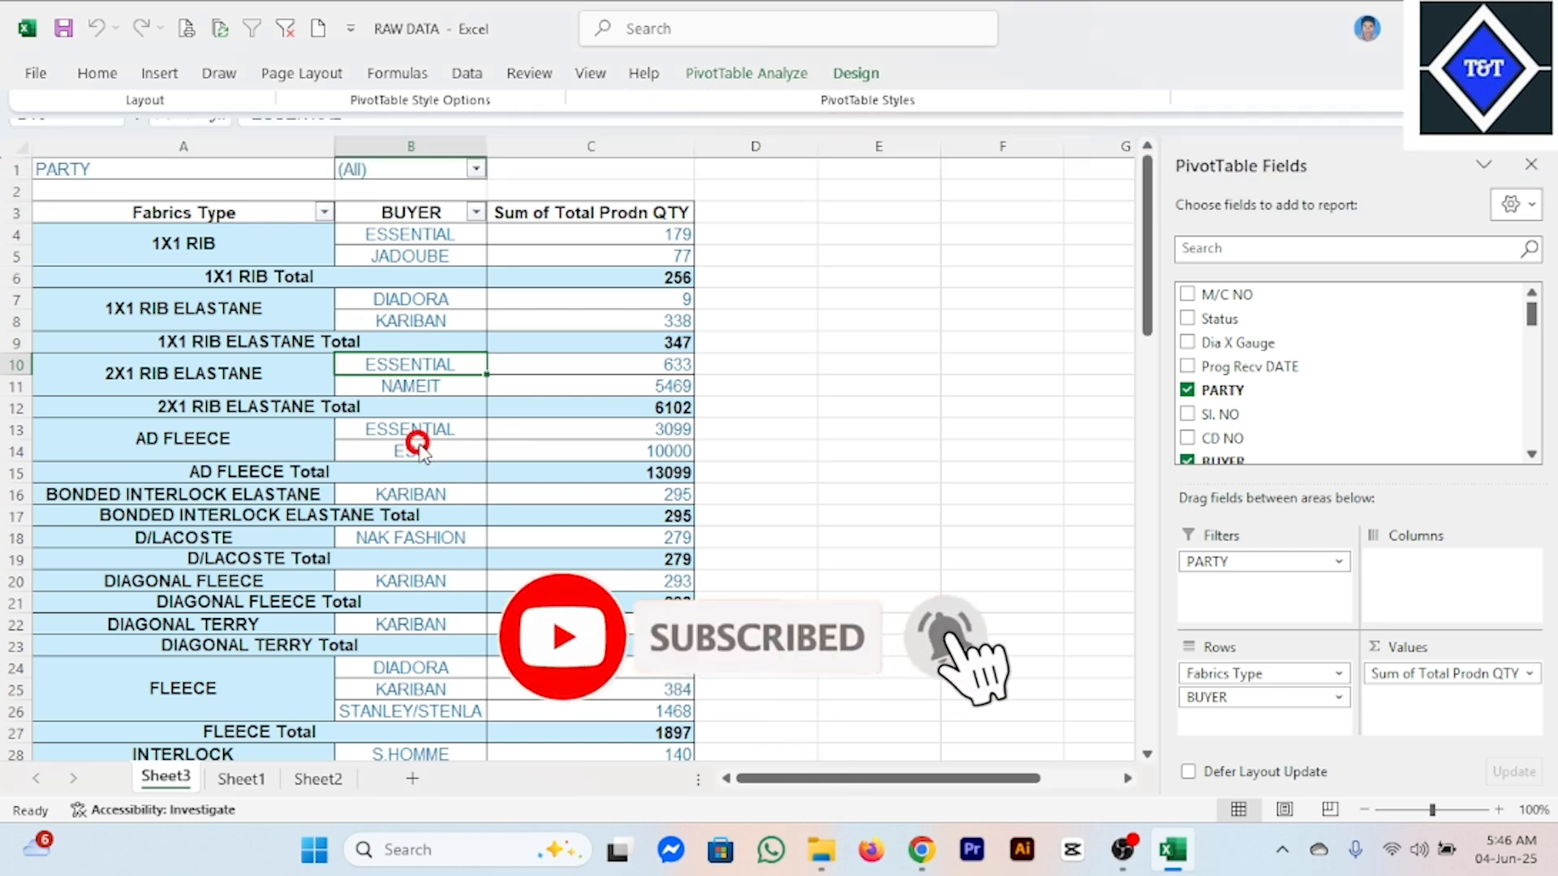
click(924, 852)
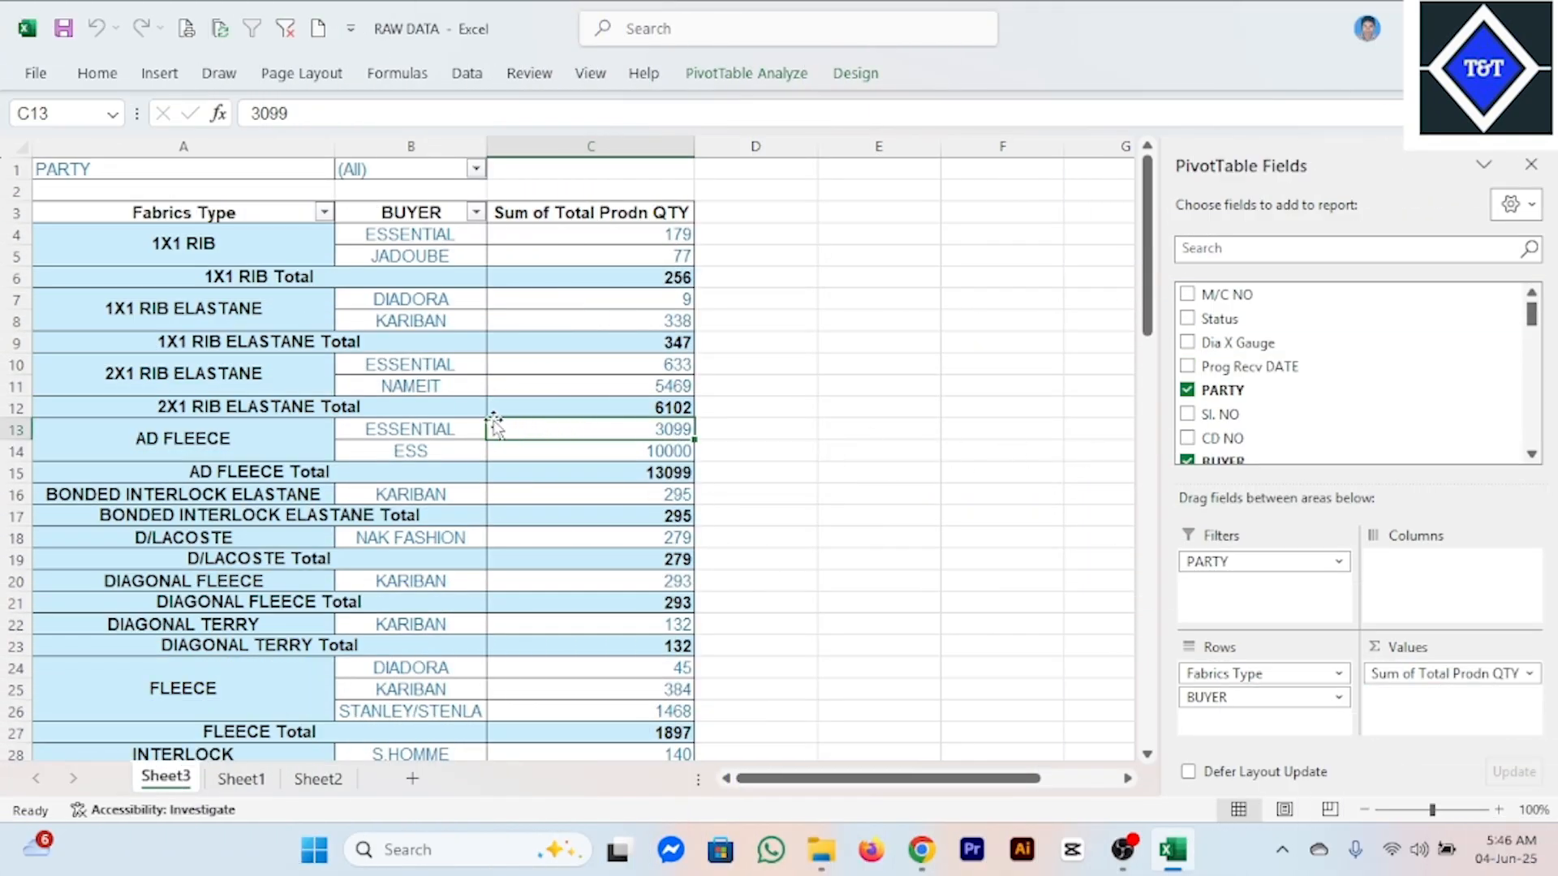
scroll(494, 424, down, 5)
scroll(307, 453, up, 3)
scroll(308, 452, up, 2)
drag(221, 239, 624, 712)
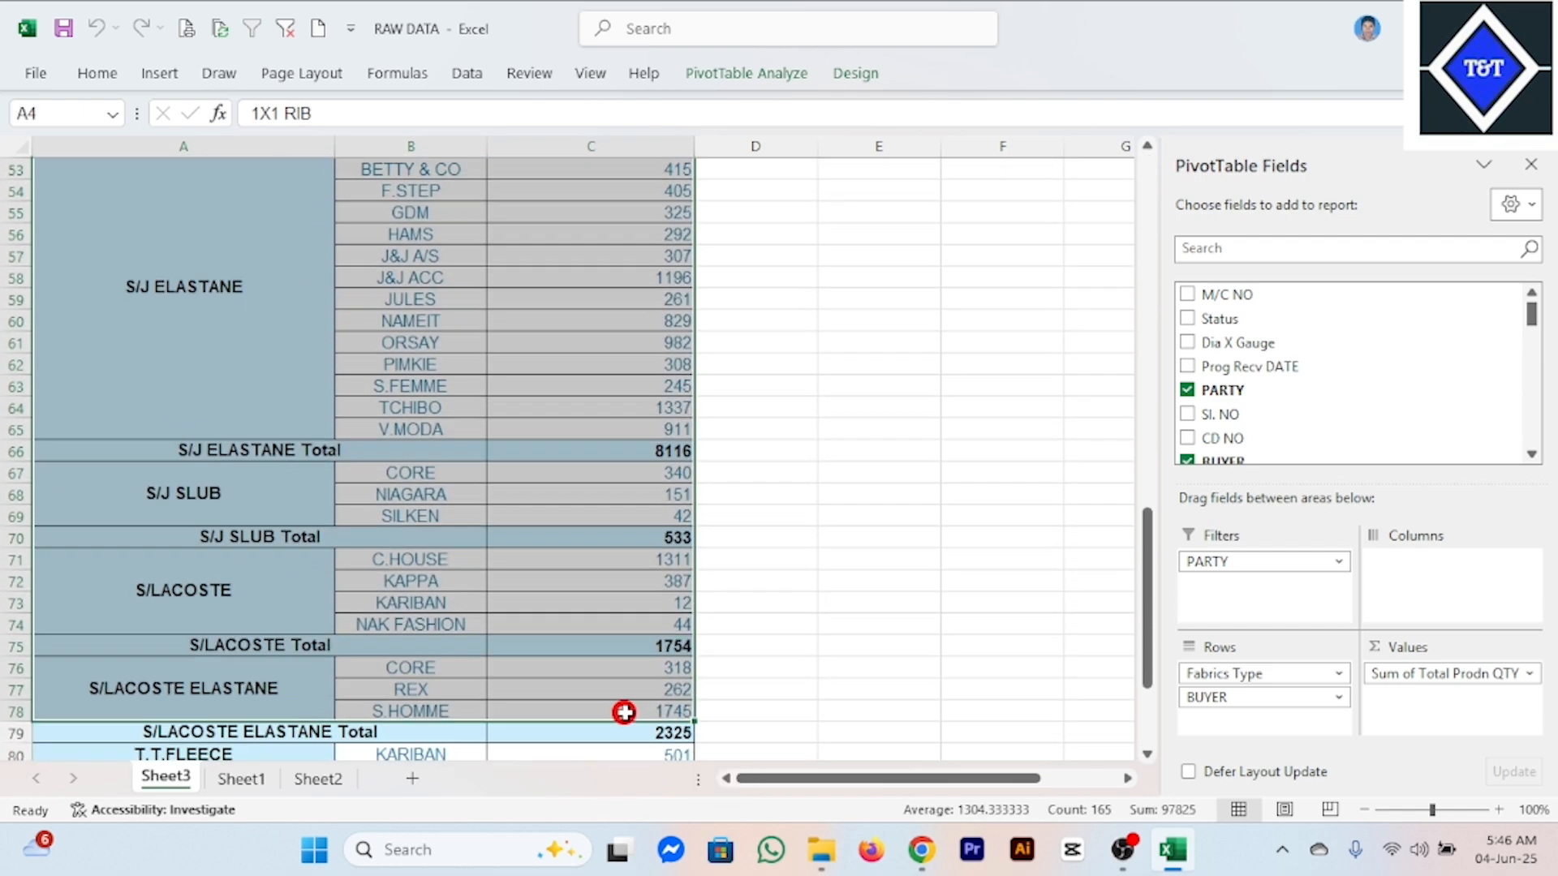
scroll(536, 463, up, 17)
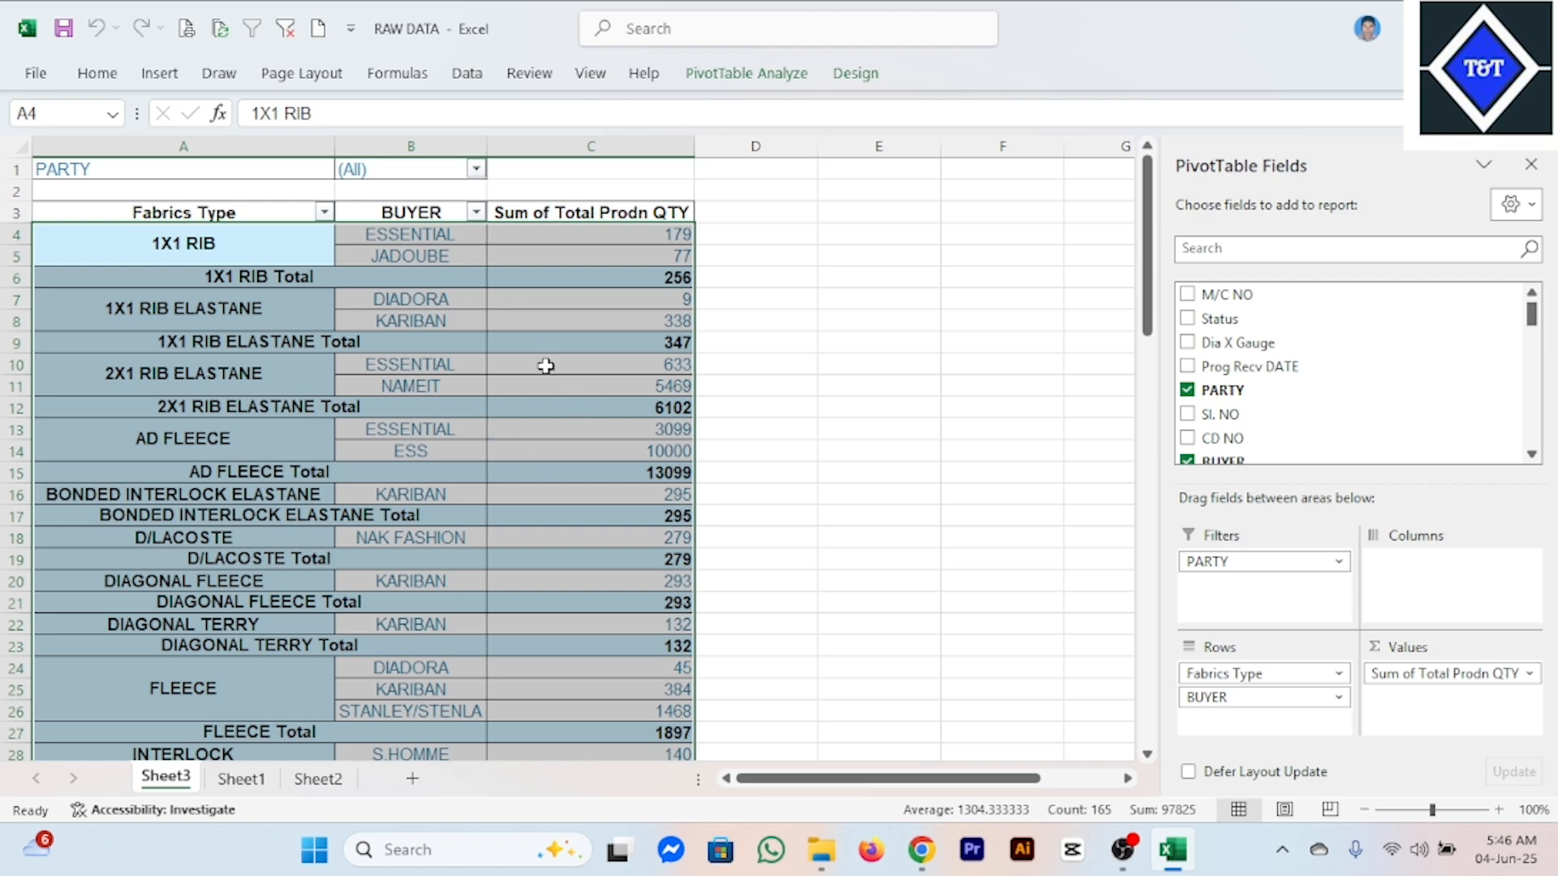
Move the PARTY field from the pivot table's filters to the first position in the rows, above Fabrics Type.
drag(1234, 561, 1239, 675)
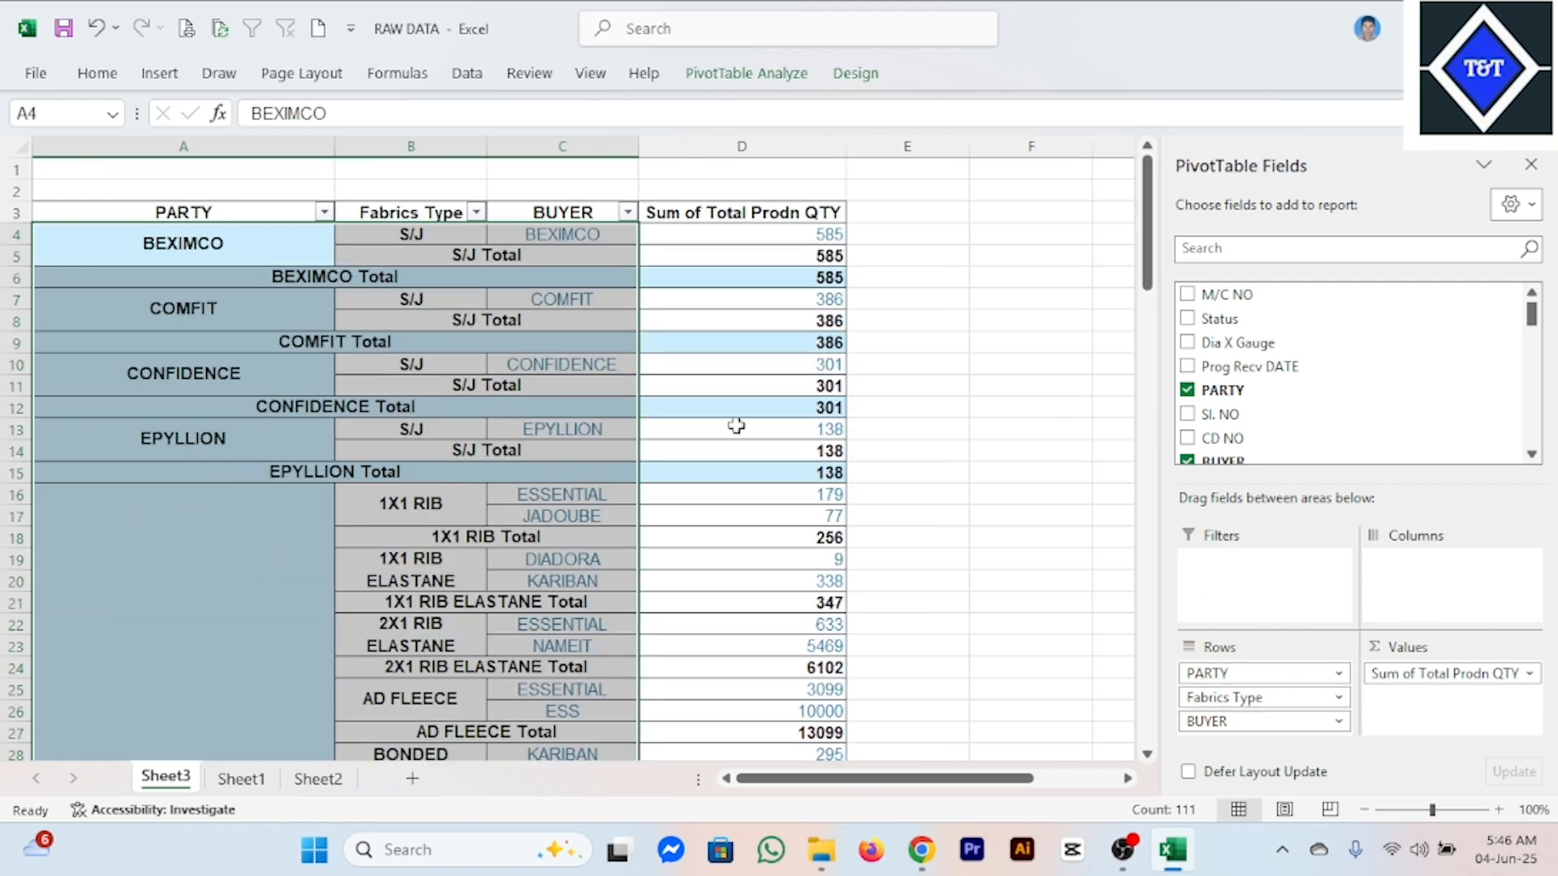
click(553, 451)
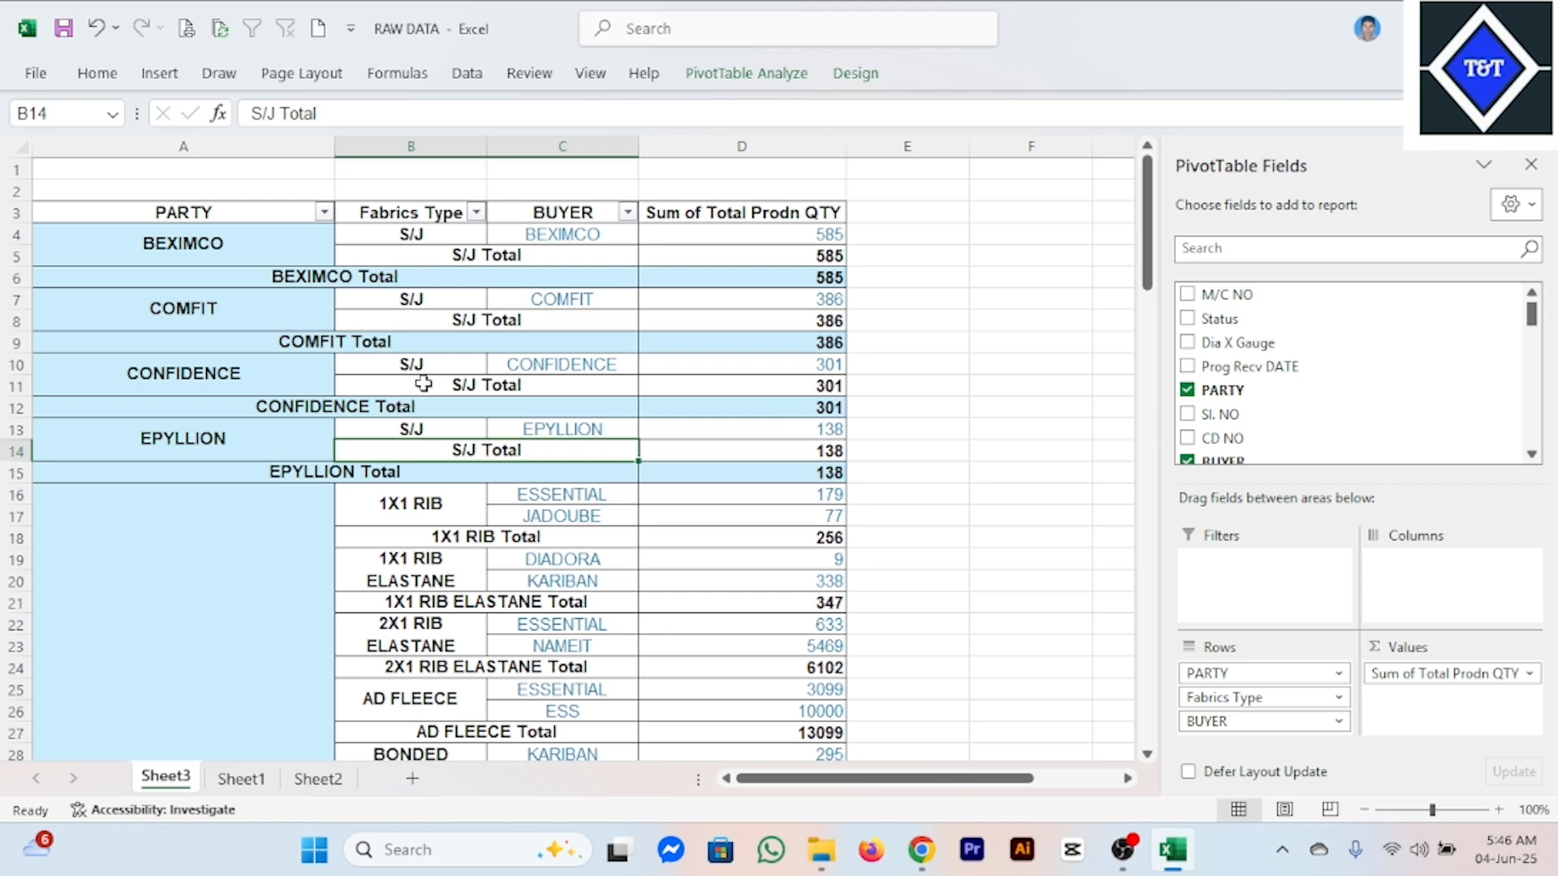
scroll(423, 384, down, 2)
scroll(505, 430, up, 2)
Open the PivotTable options for the report and dismiss the Internet Download Manager trial notice.
right_click(349, 345)
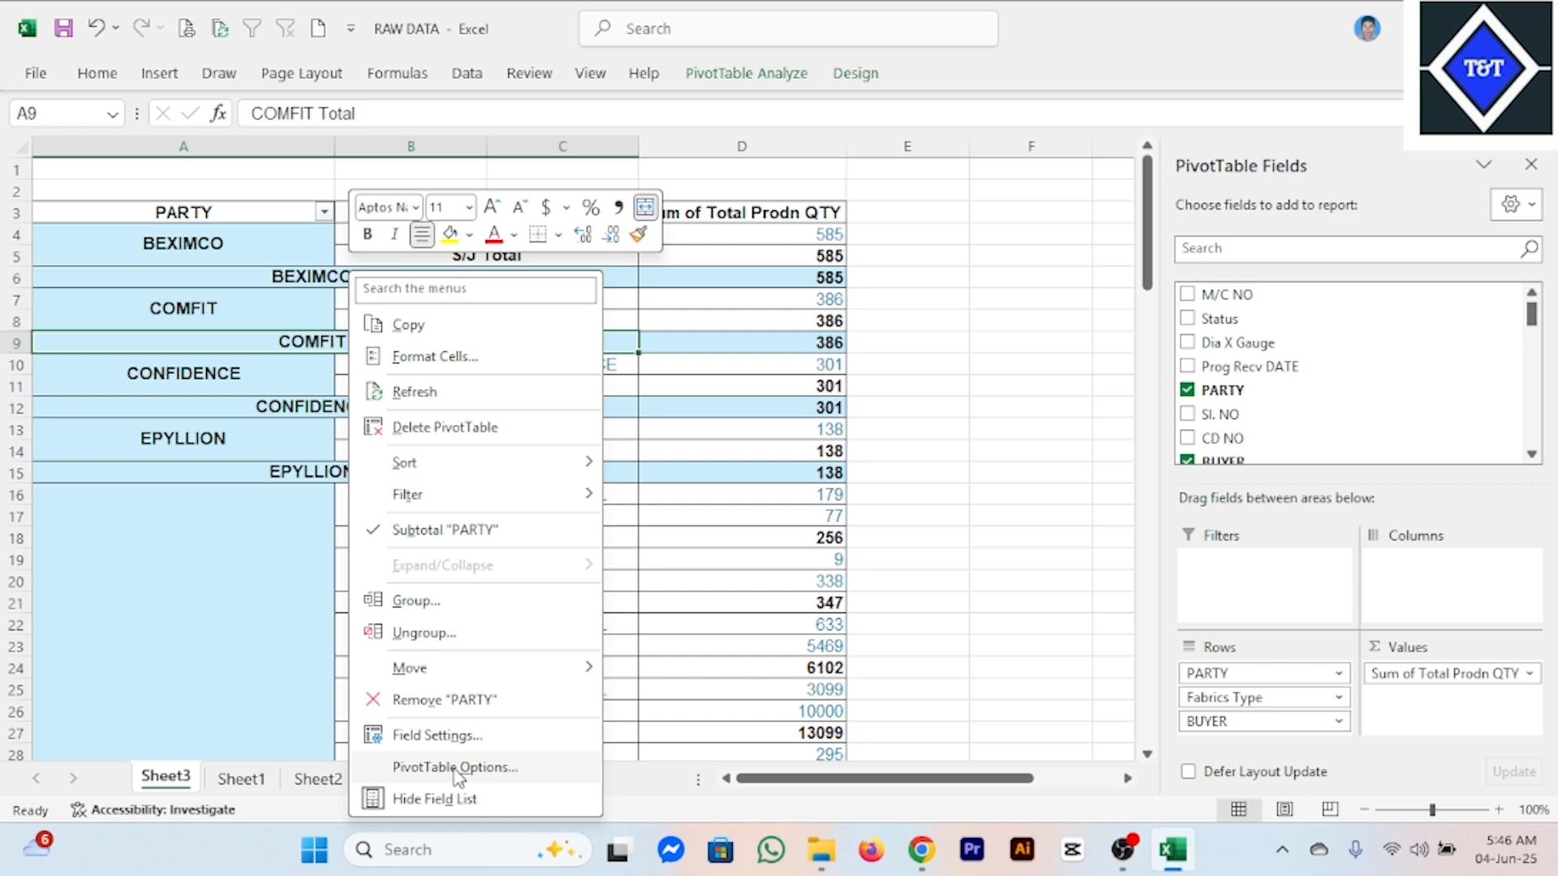
click(792, 452)
click(387, 320)
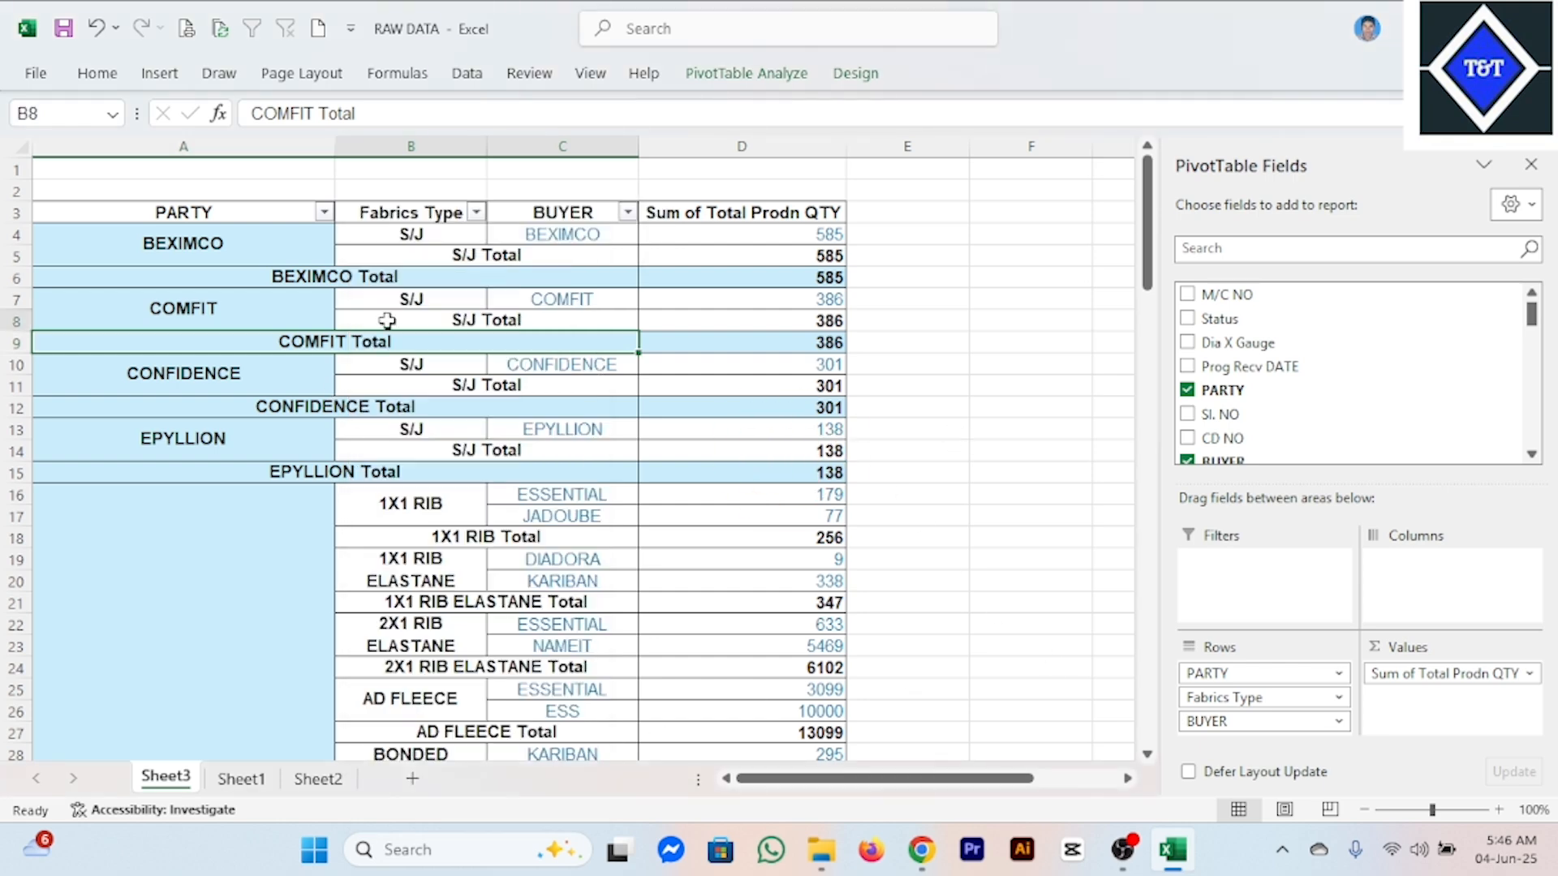
right_click(387, 321)
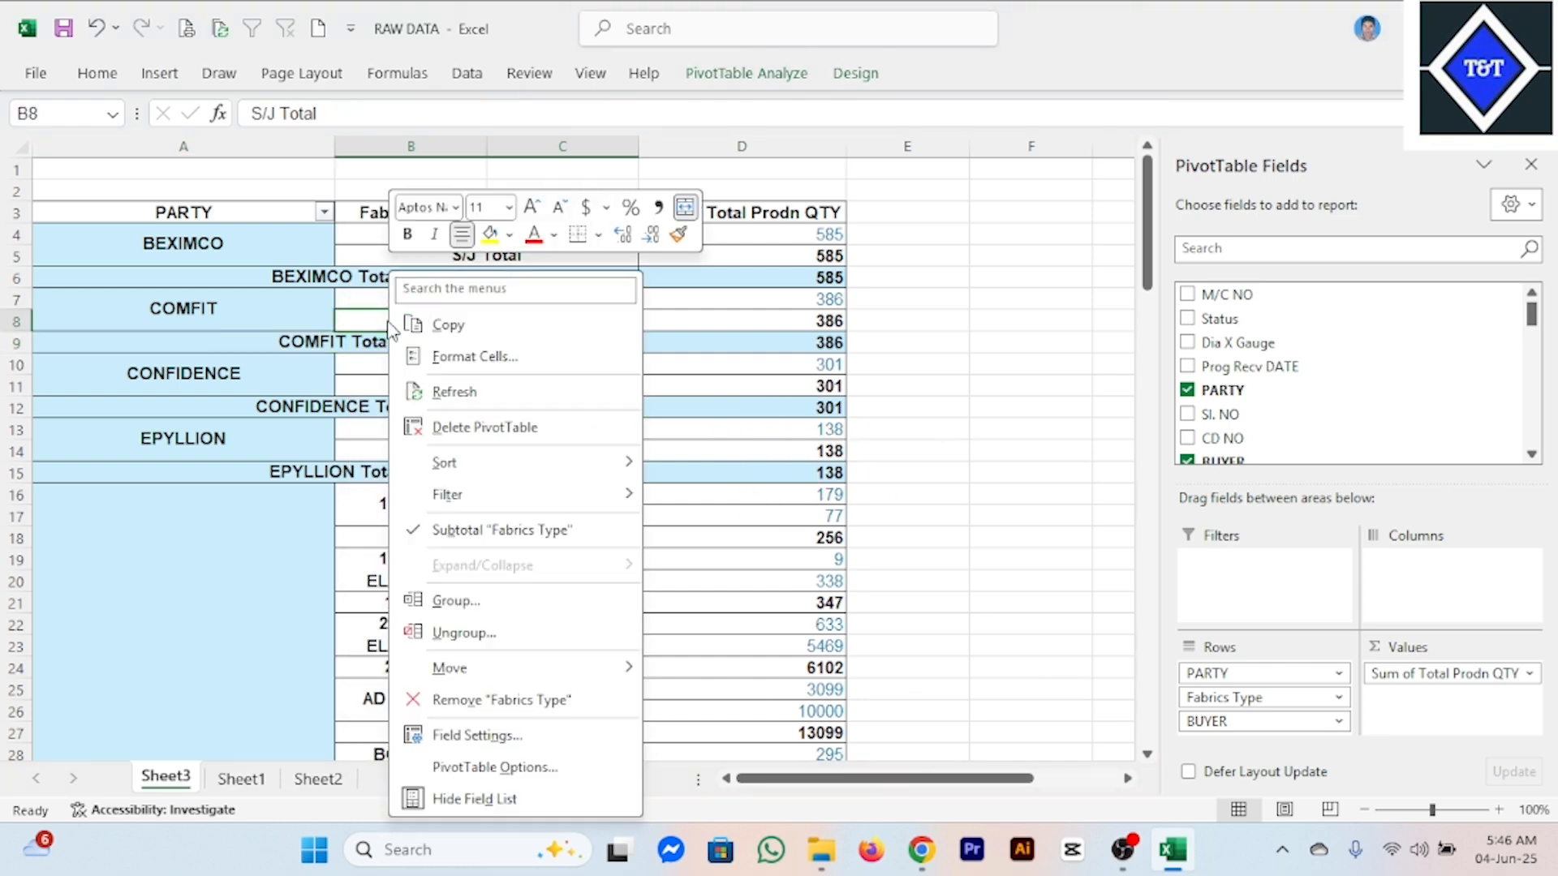
click(519, 769)
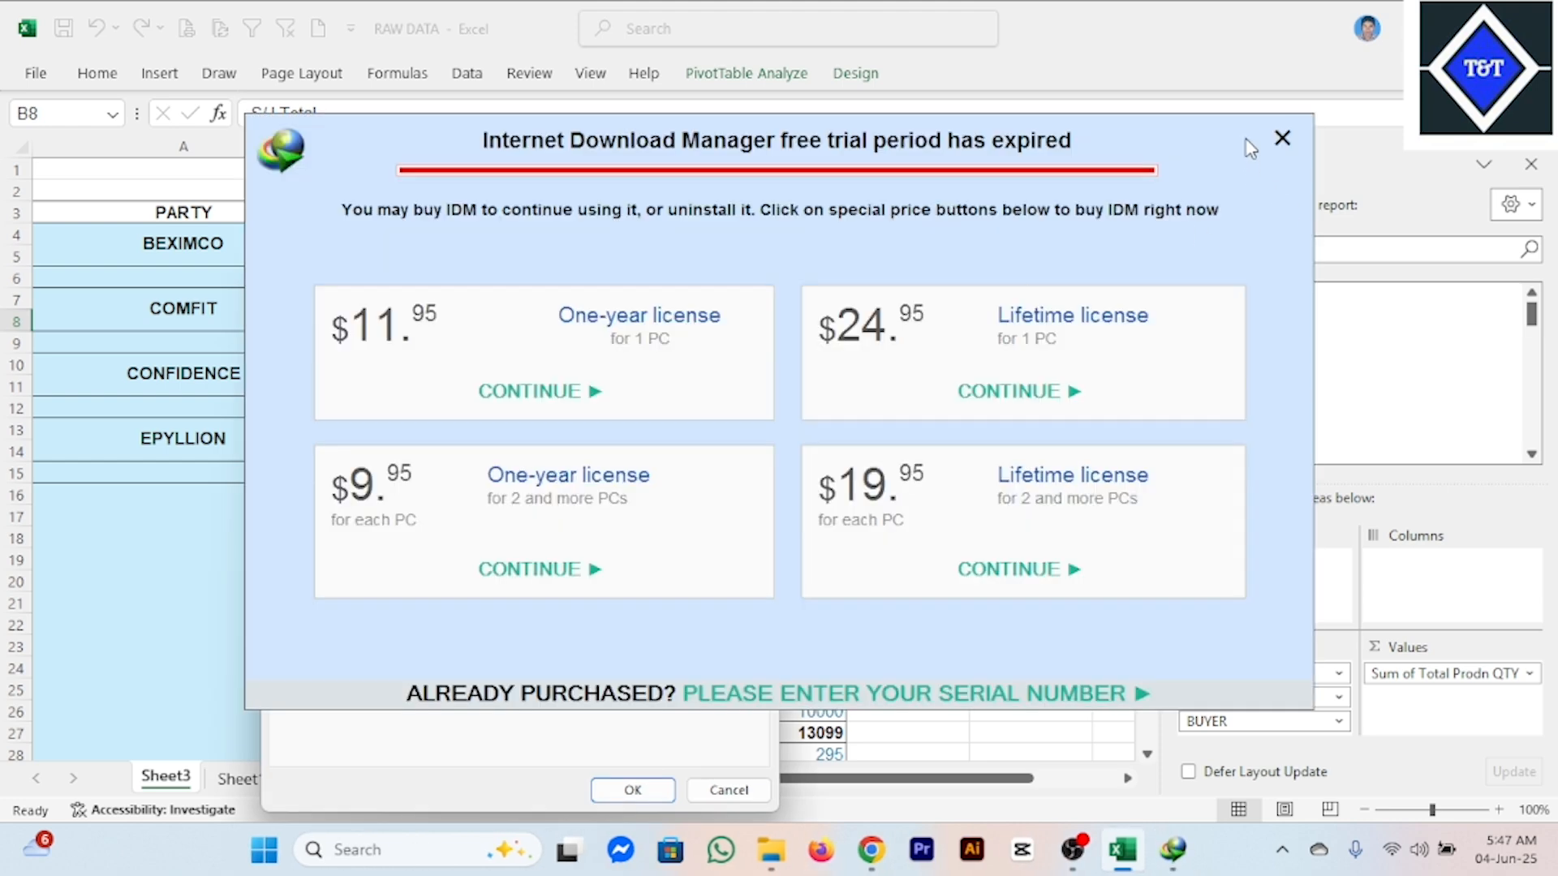
click(1283, 138)
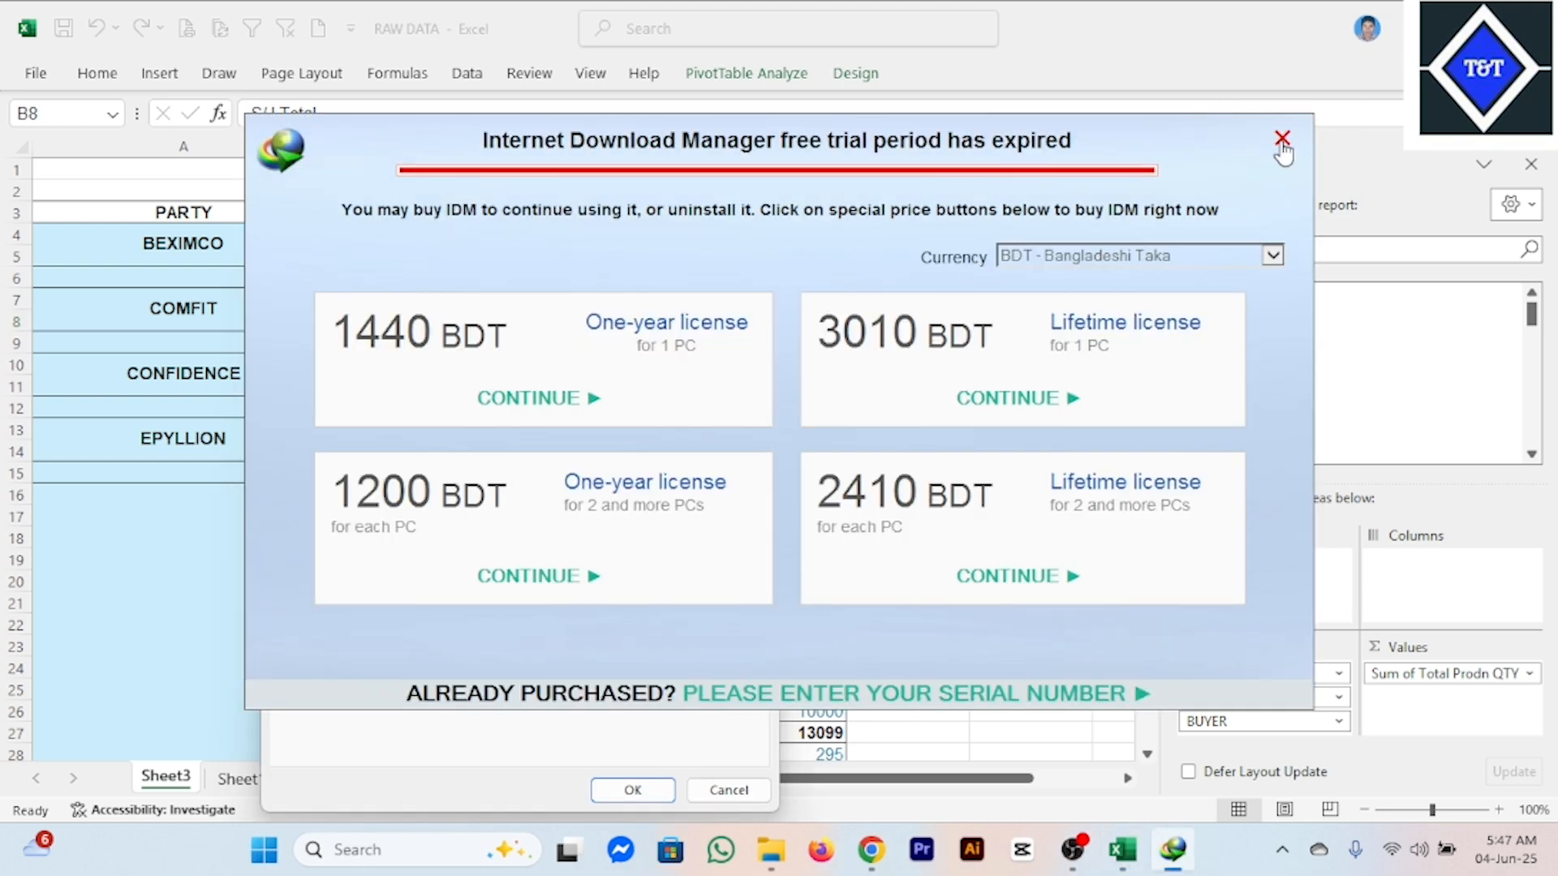
click(1280, 141)
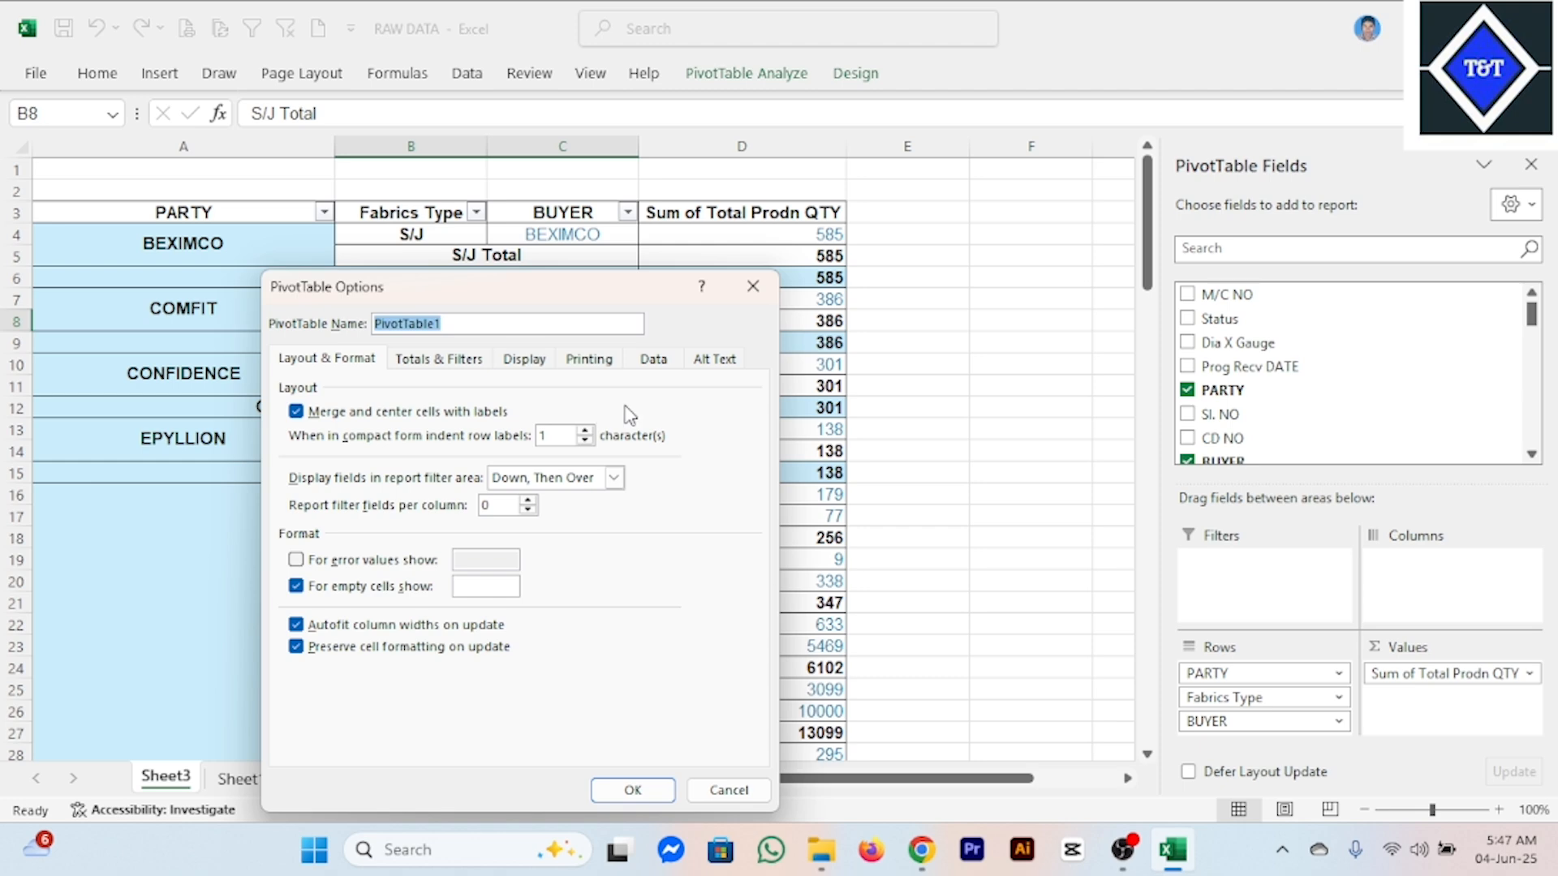
Enable the classic PivotTable layout that allows dragging fields in the grid, and apply the option.
click(453, 365)
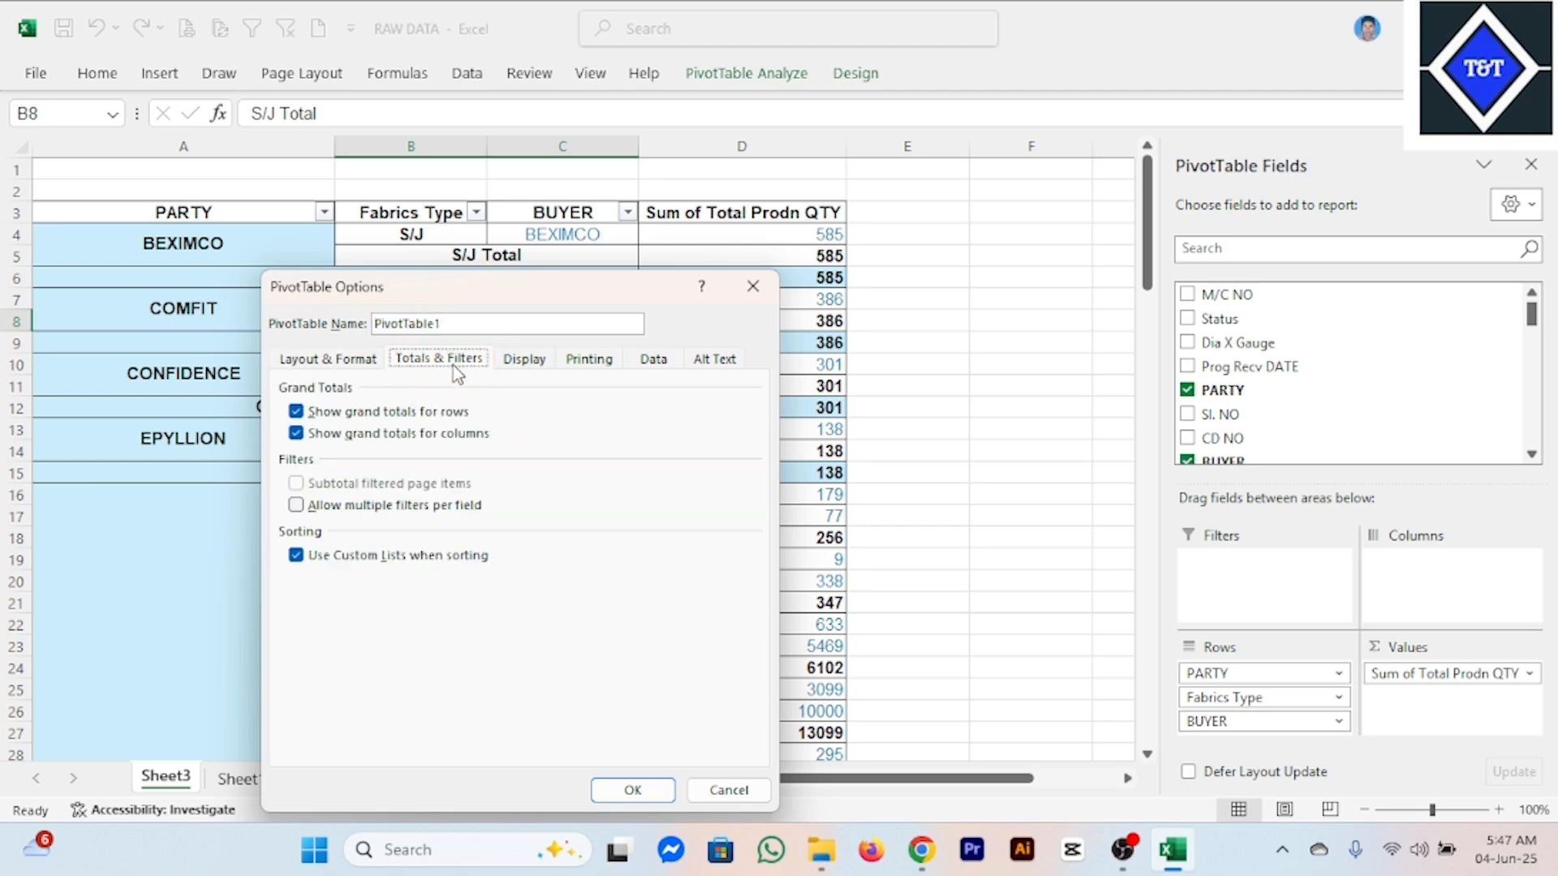
click(511, 367)
click(599, 364)
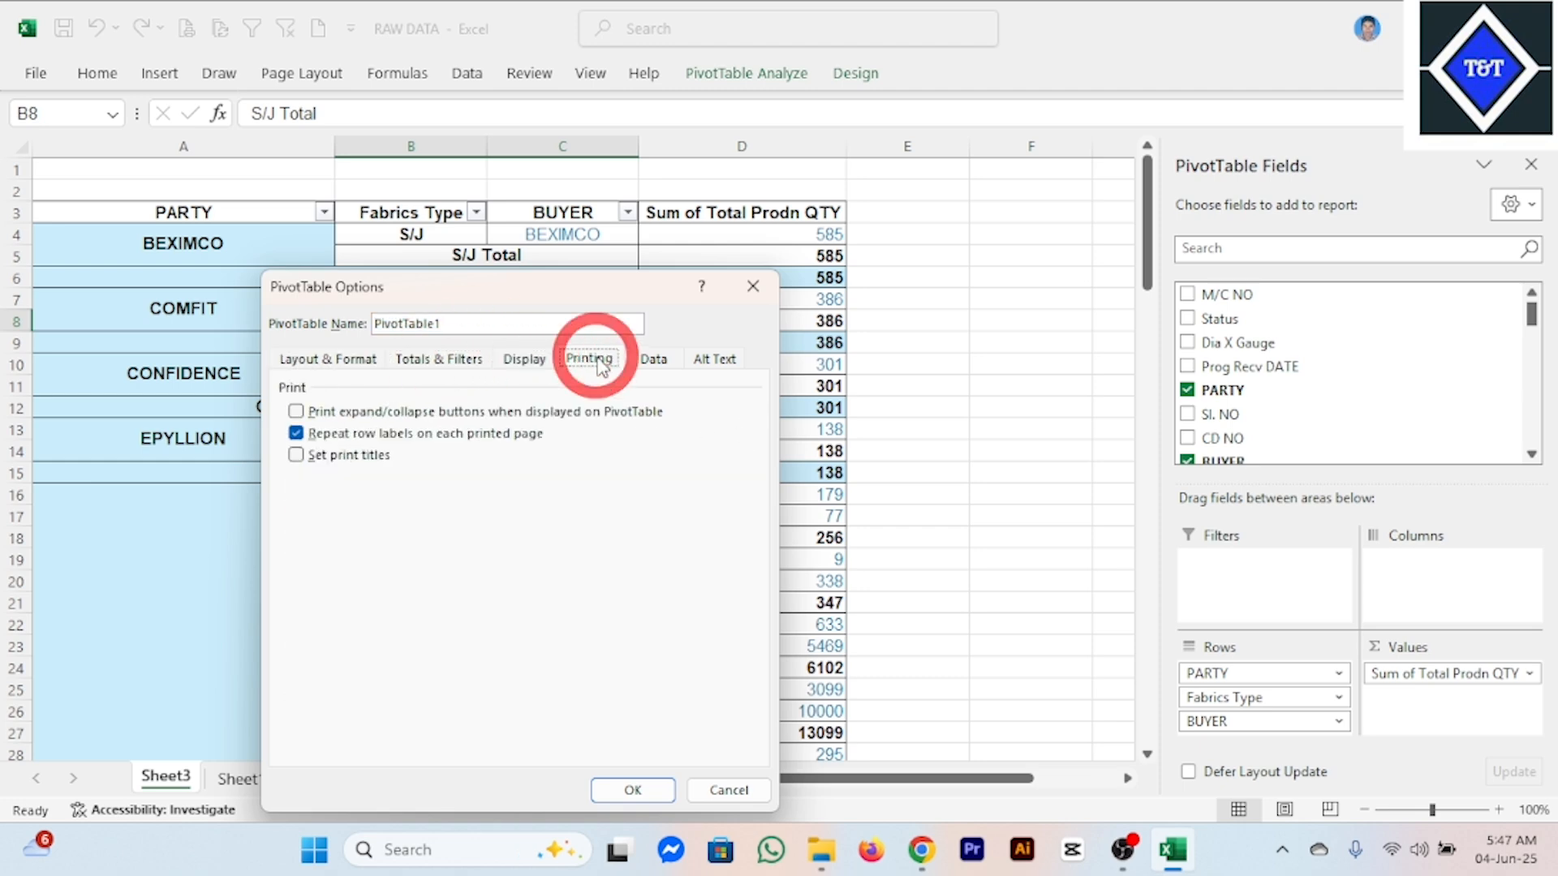
click(654, 361)
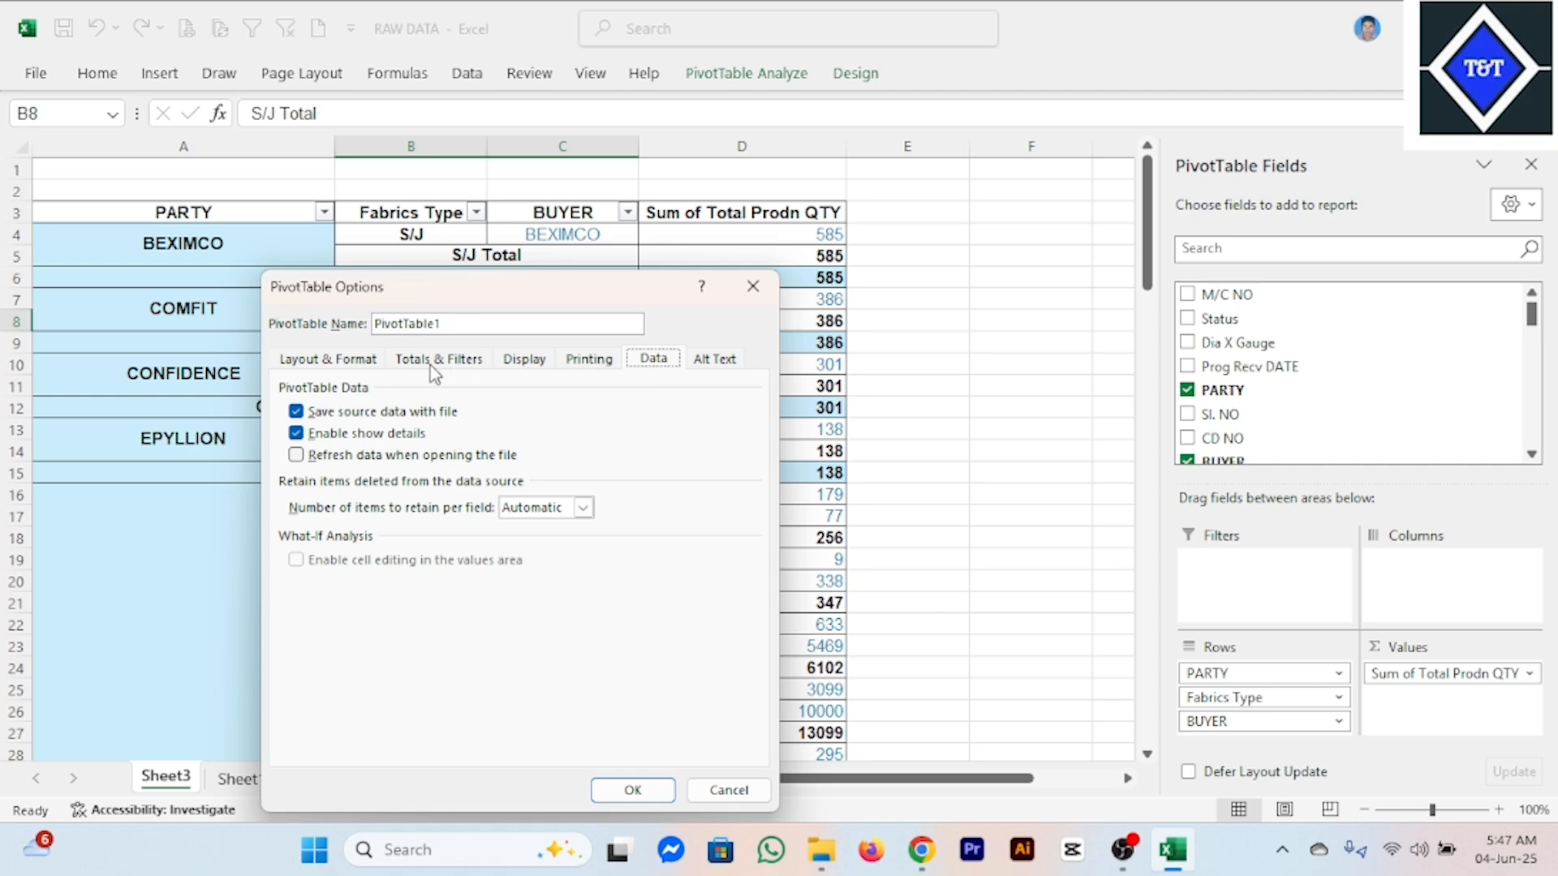
click(324, 359)
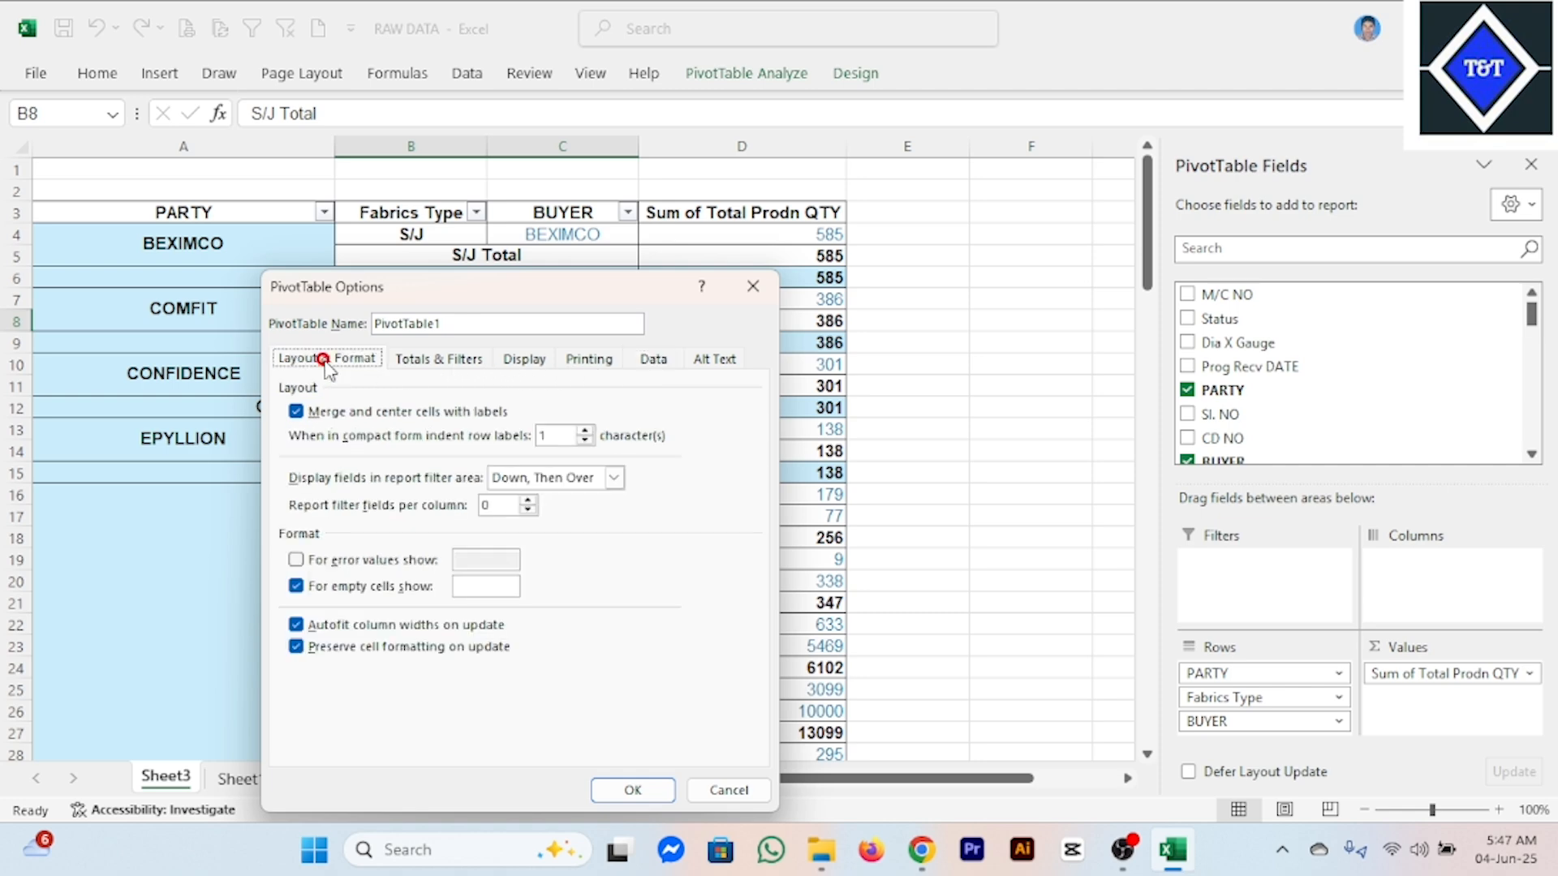
click(443, 366)
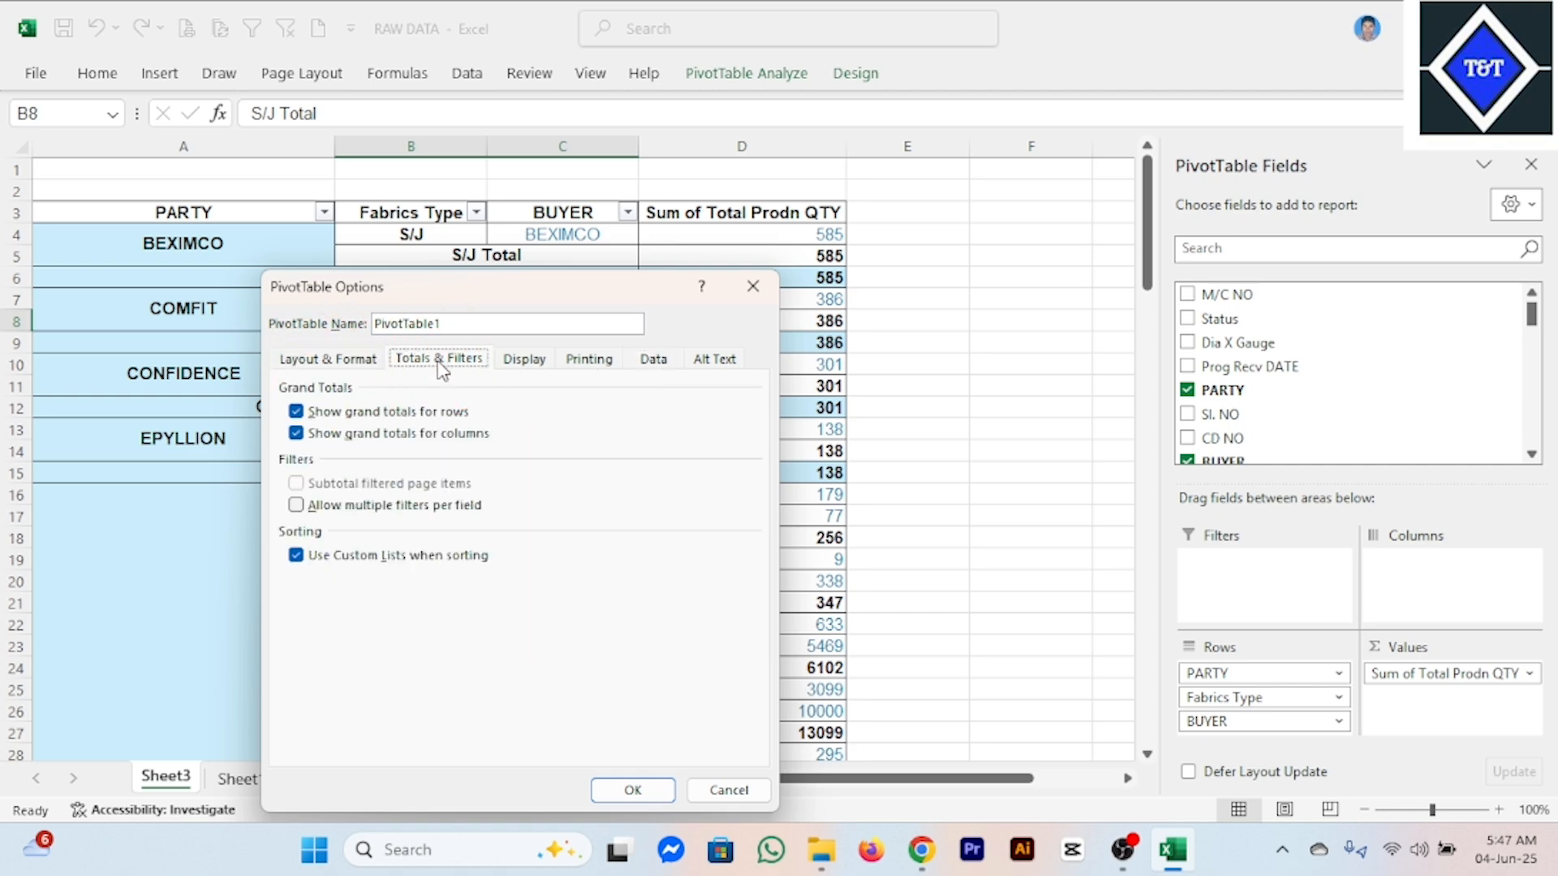
click(510, 366)
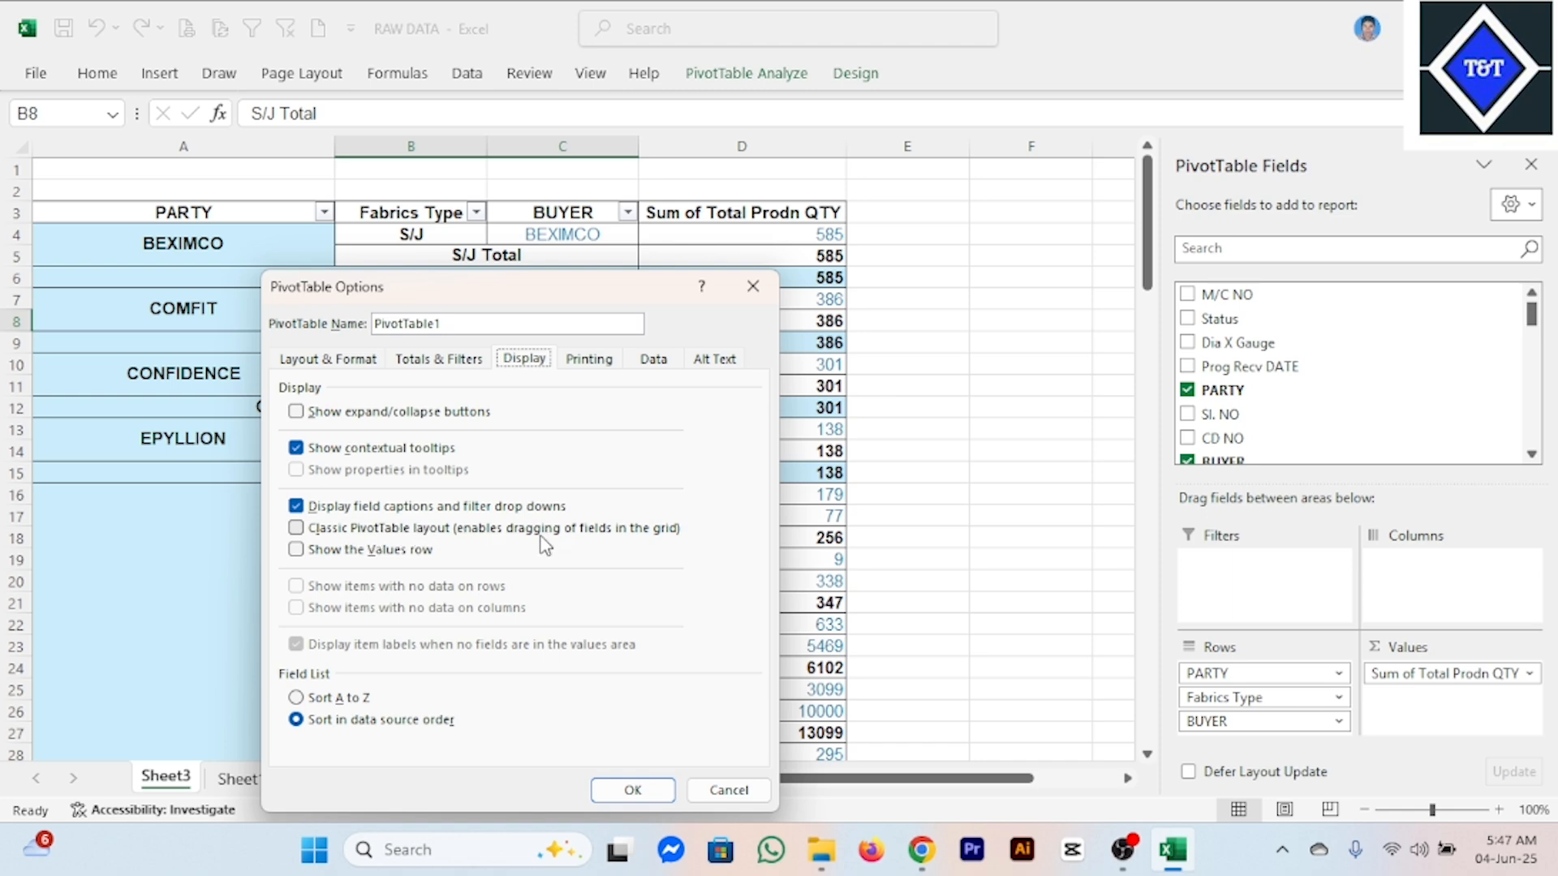
click(295, 528)
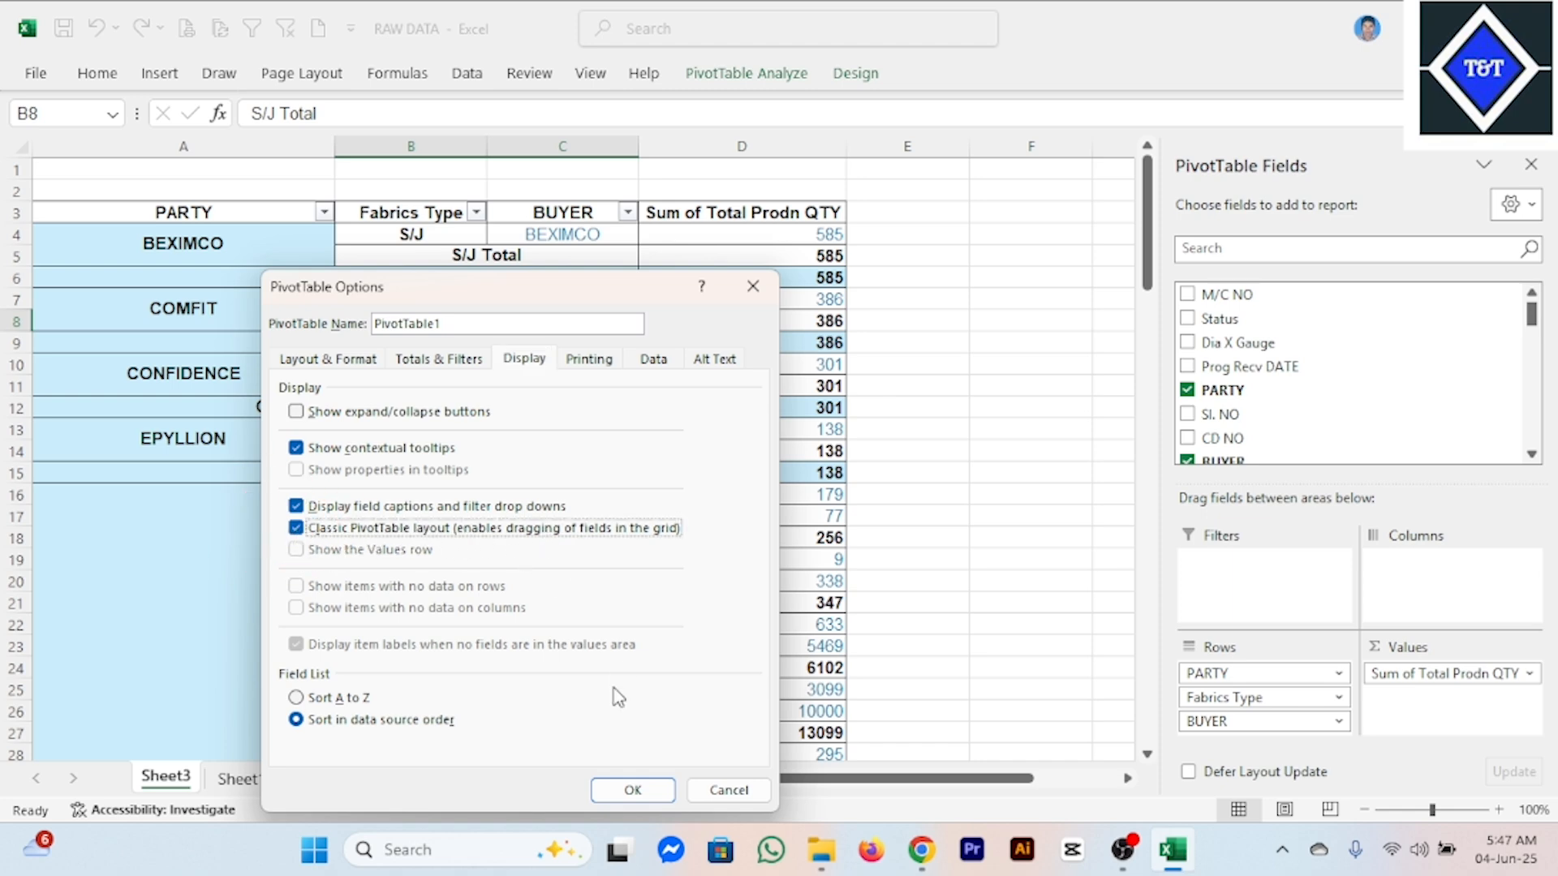
click(626, 795)
scroll(568, 446, down, 7)
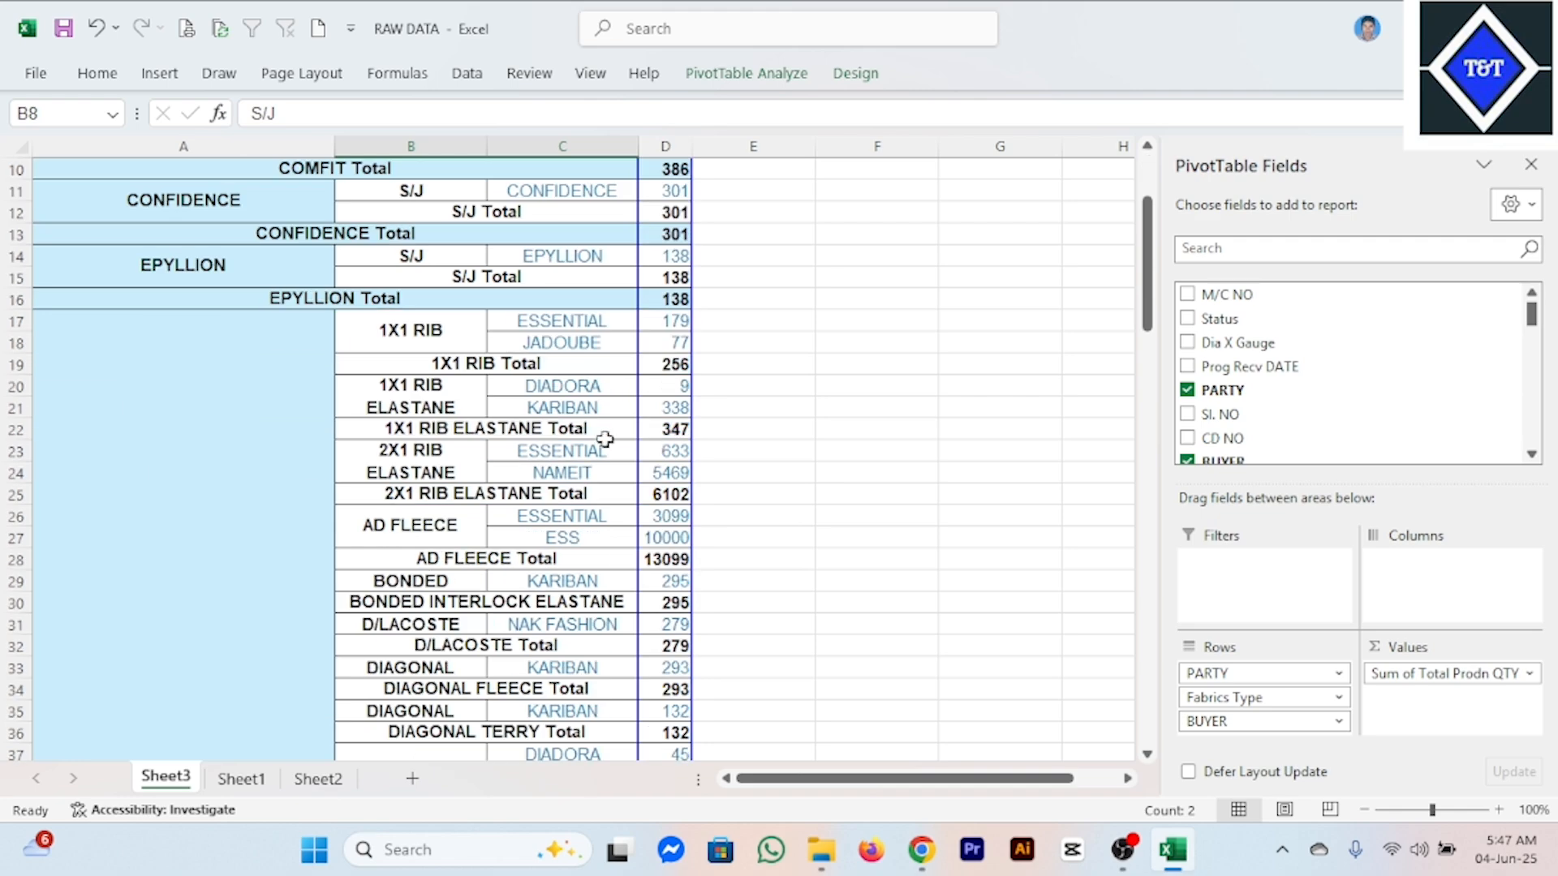
scroll(436, 479, down, 10)
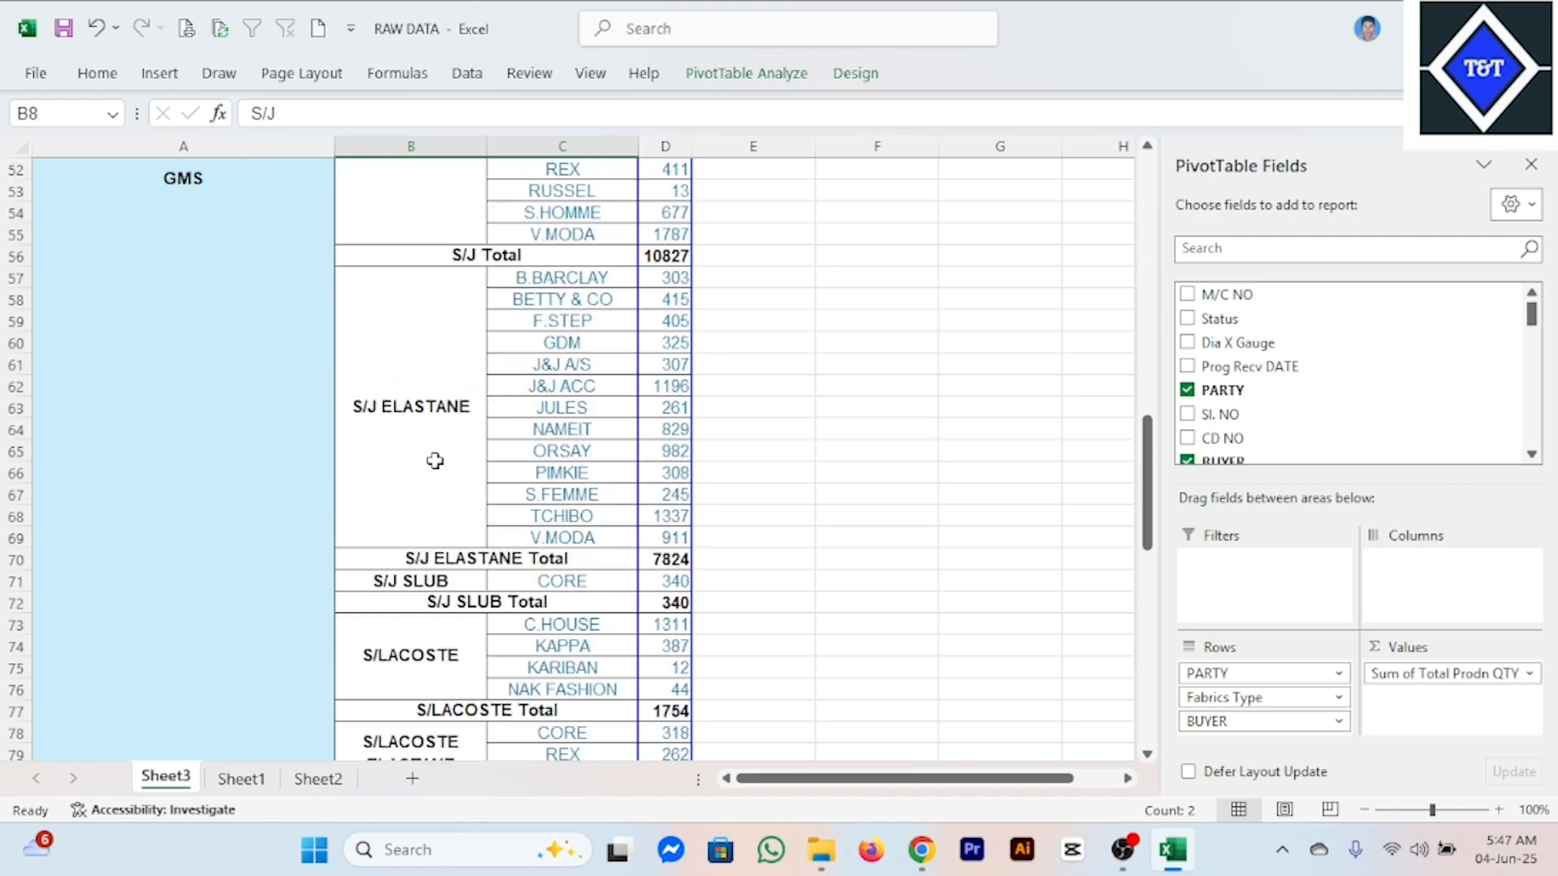
scroll(435, 466, up, 16)
scroll(431, 458, up, 1)
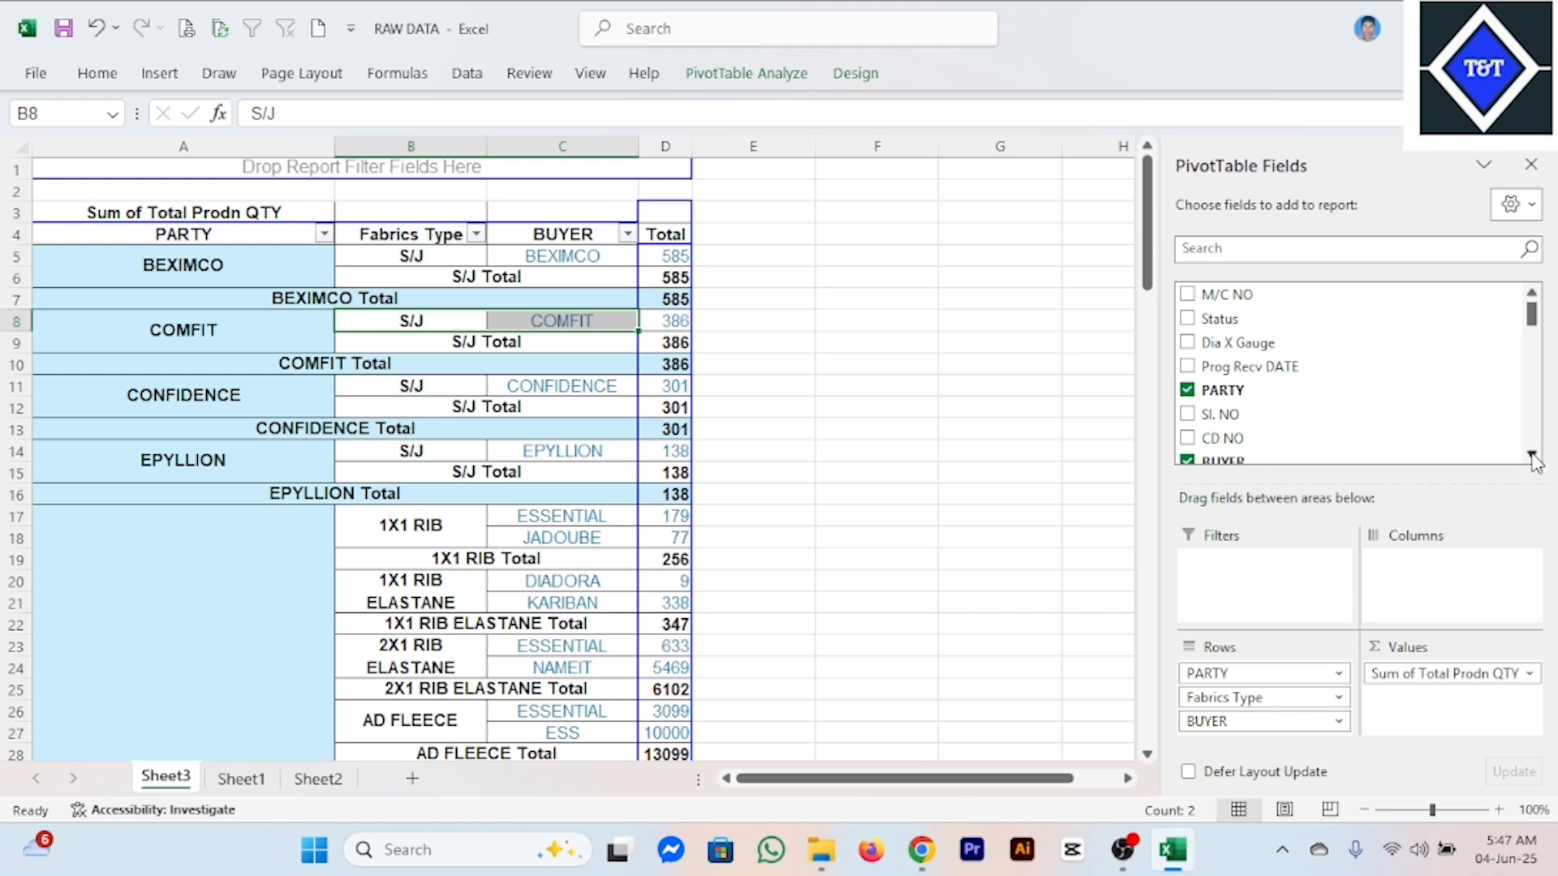
Add the KNIT QTY field to the pivot table's values, above Sum of Total Prodn QTY.
scroll(1533, 461, down, 3)
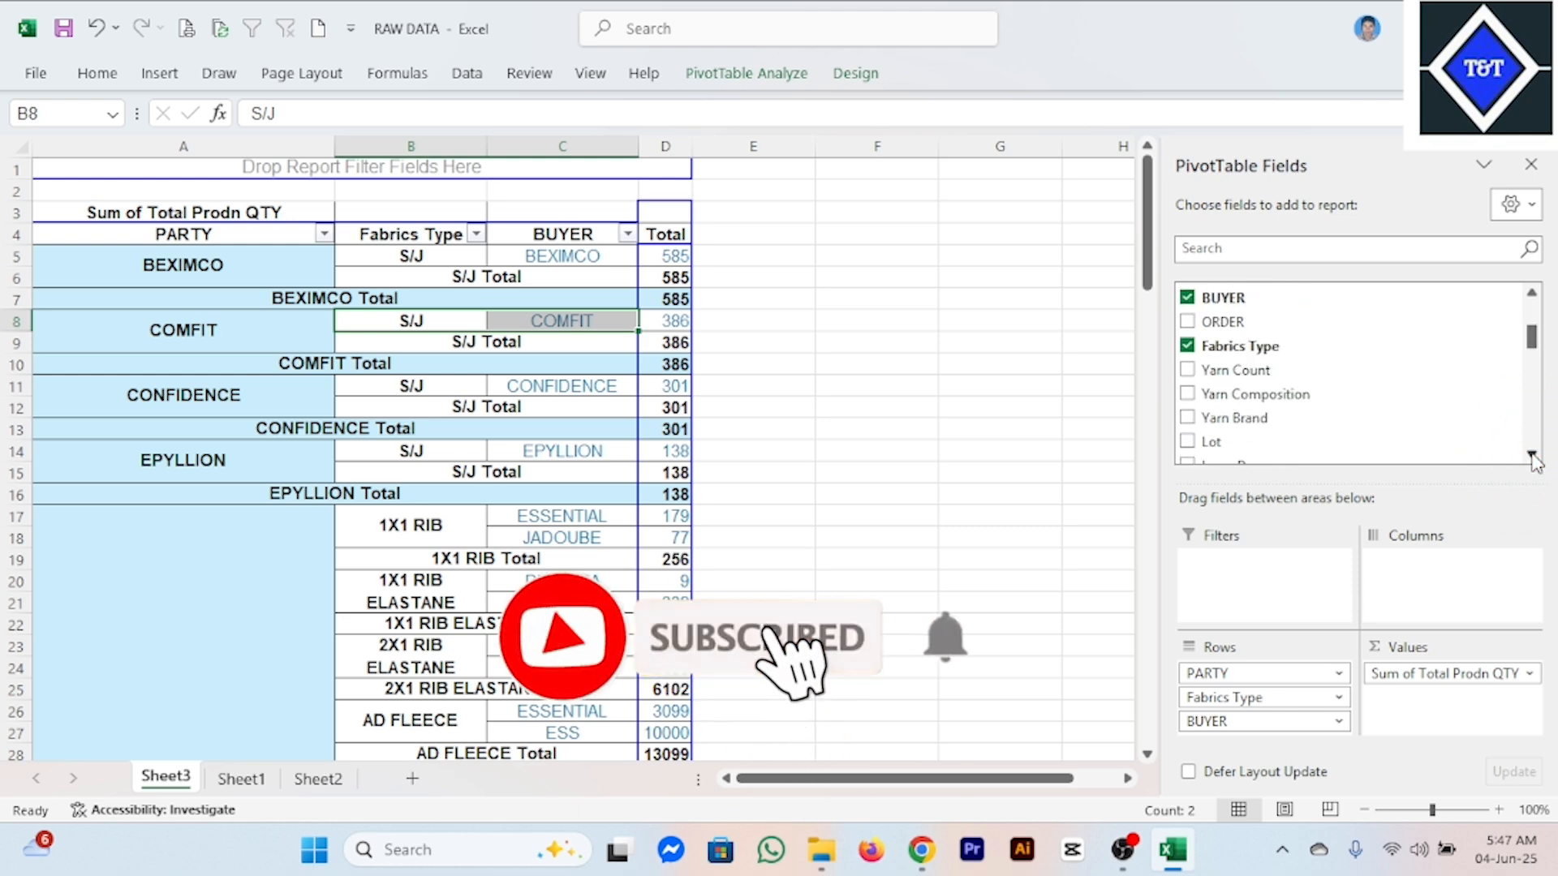
click(1531, 454)
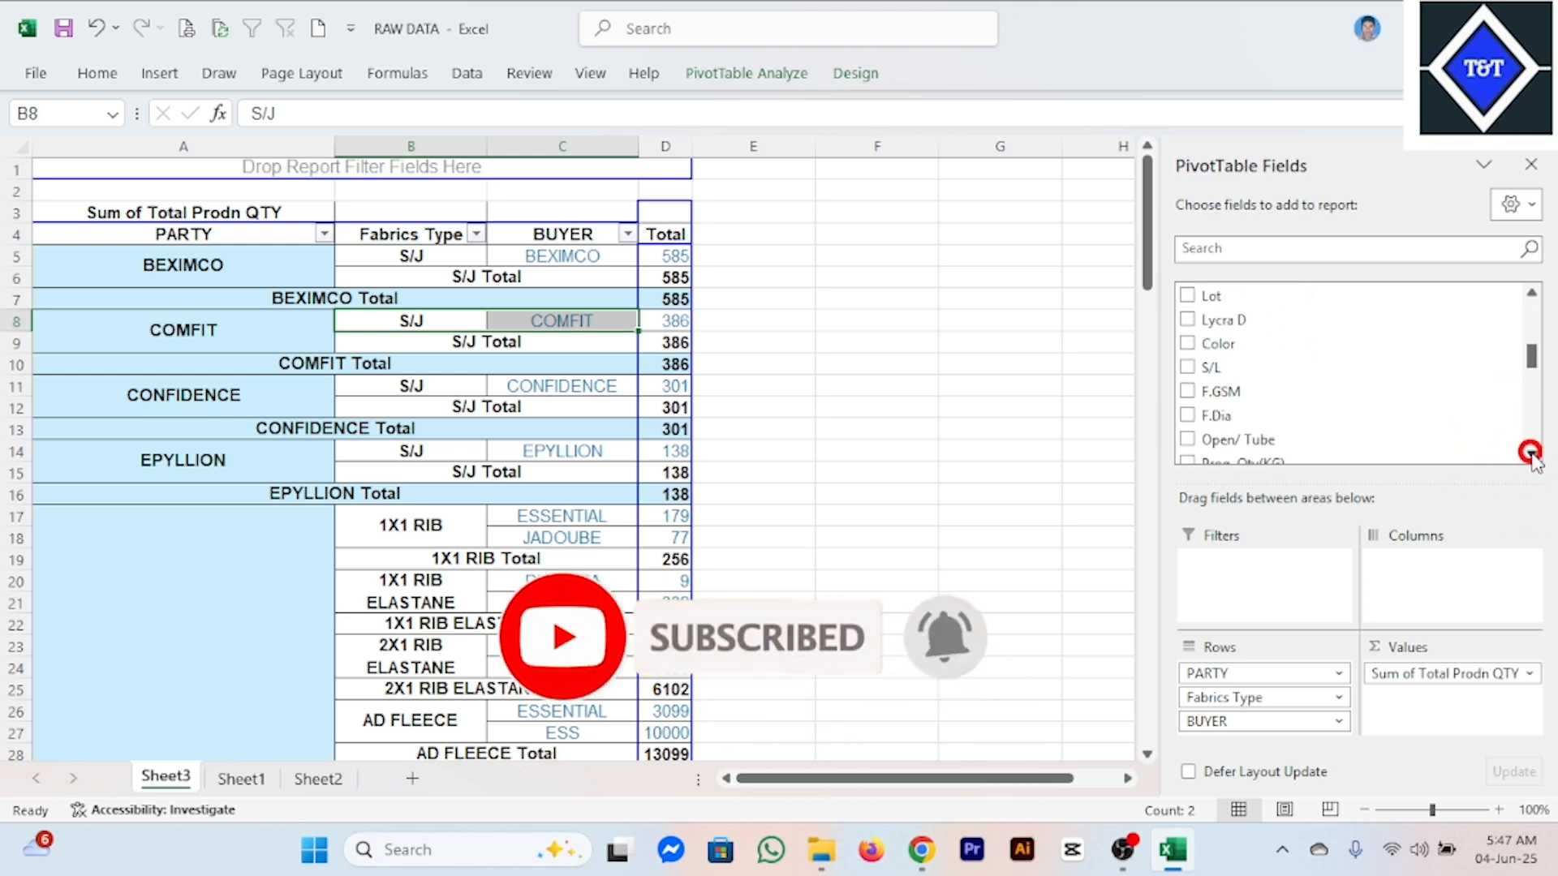
click(1531, 454)
click(1531, 455)
click(1531, 454)
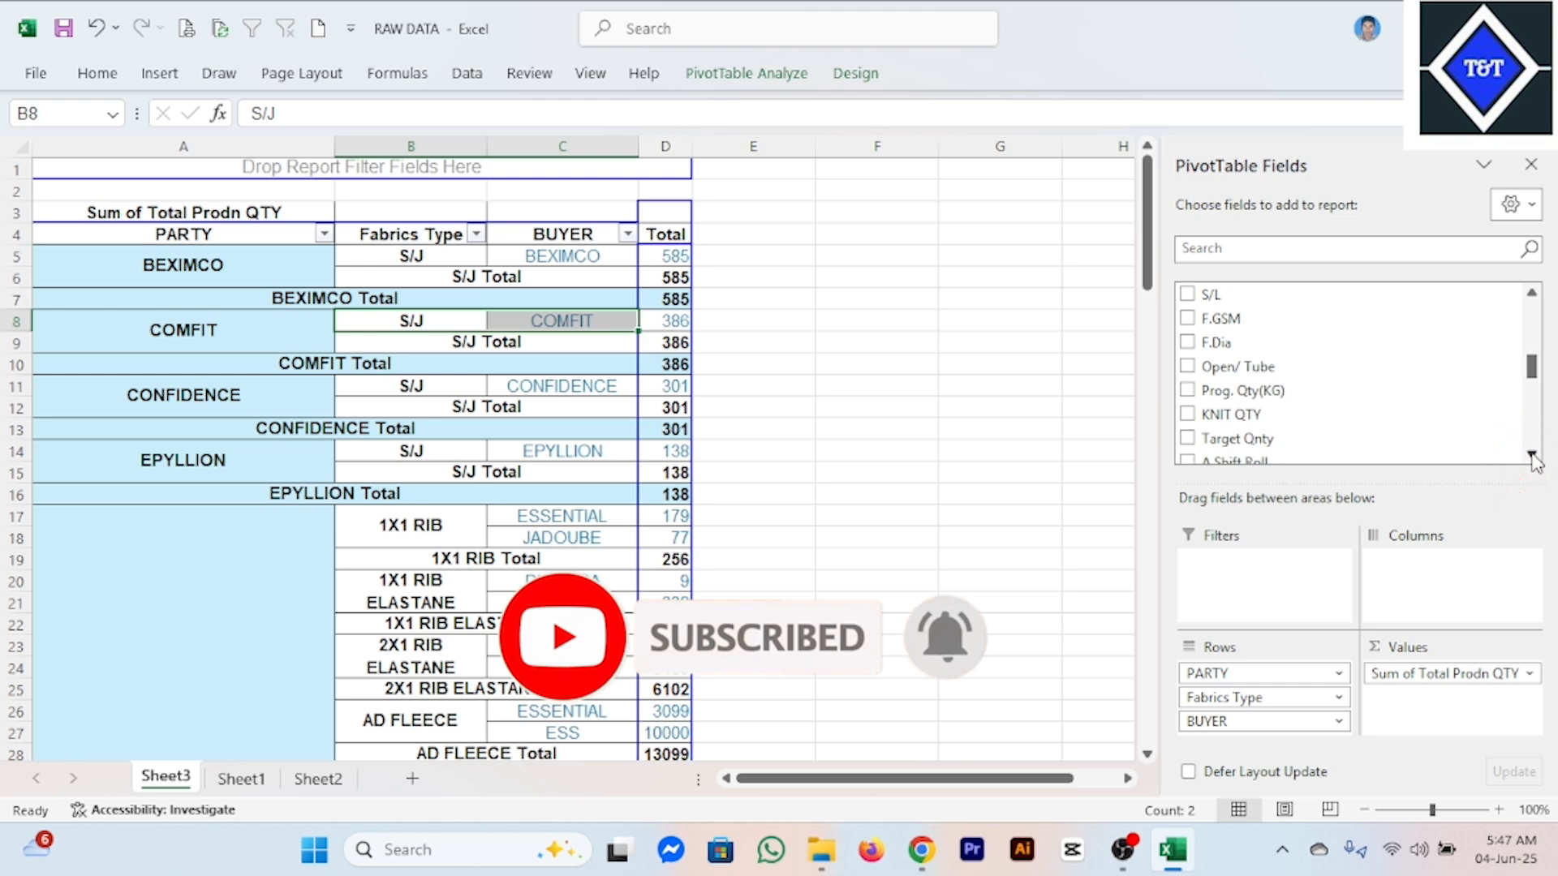
click(1531, 454)
click(1531, 454)
click(1531, 454)
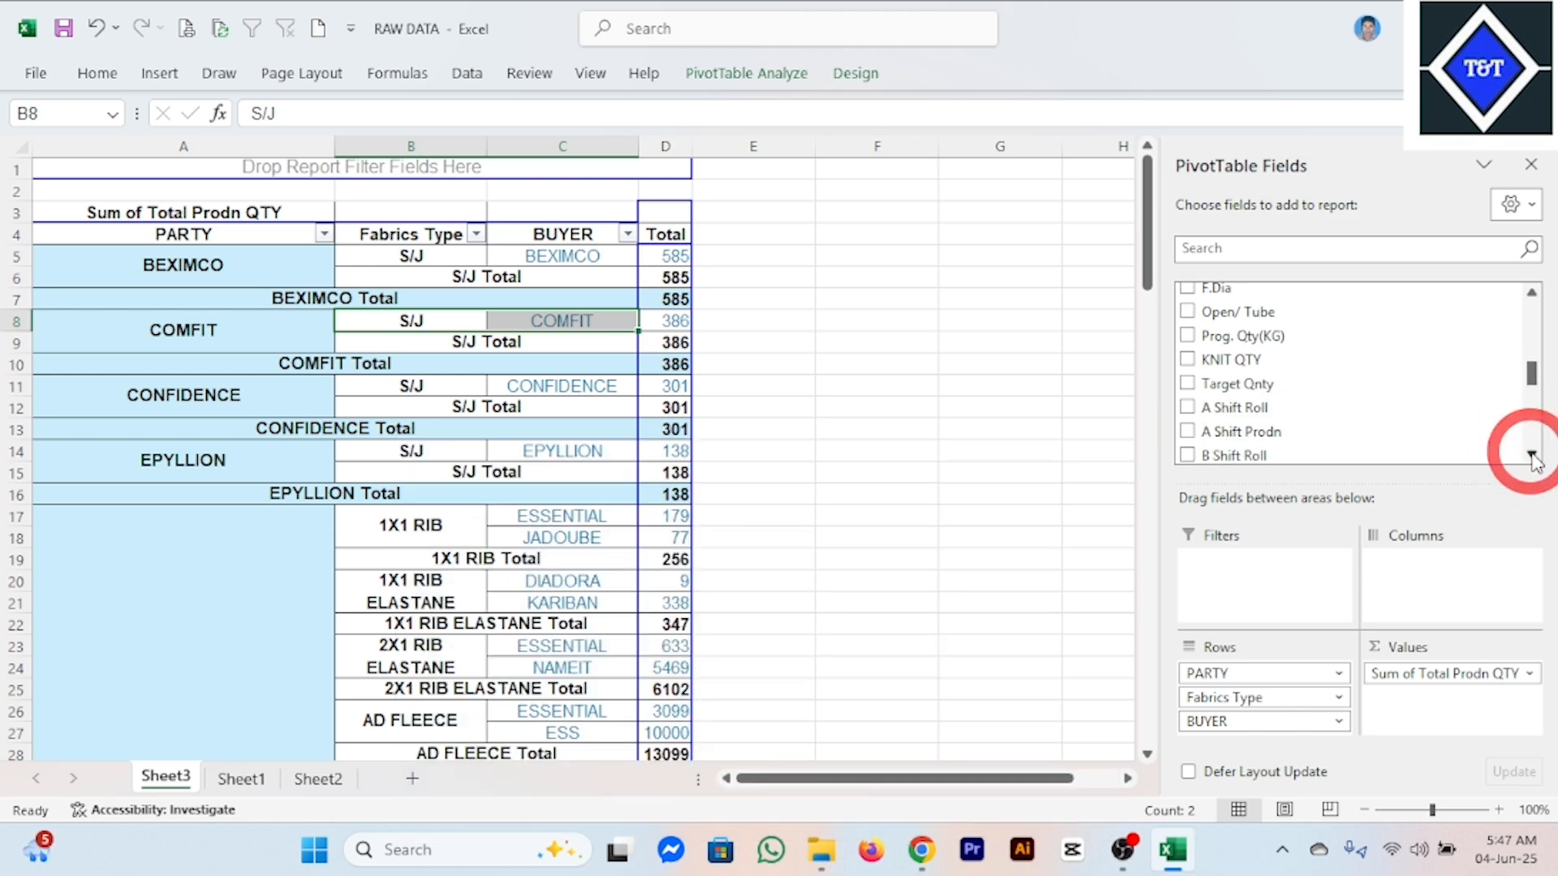
click(1531, 454)
click(1531, 455)
click(1531, 455)
click(1531, 454)
click(1532, 454)
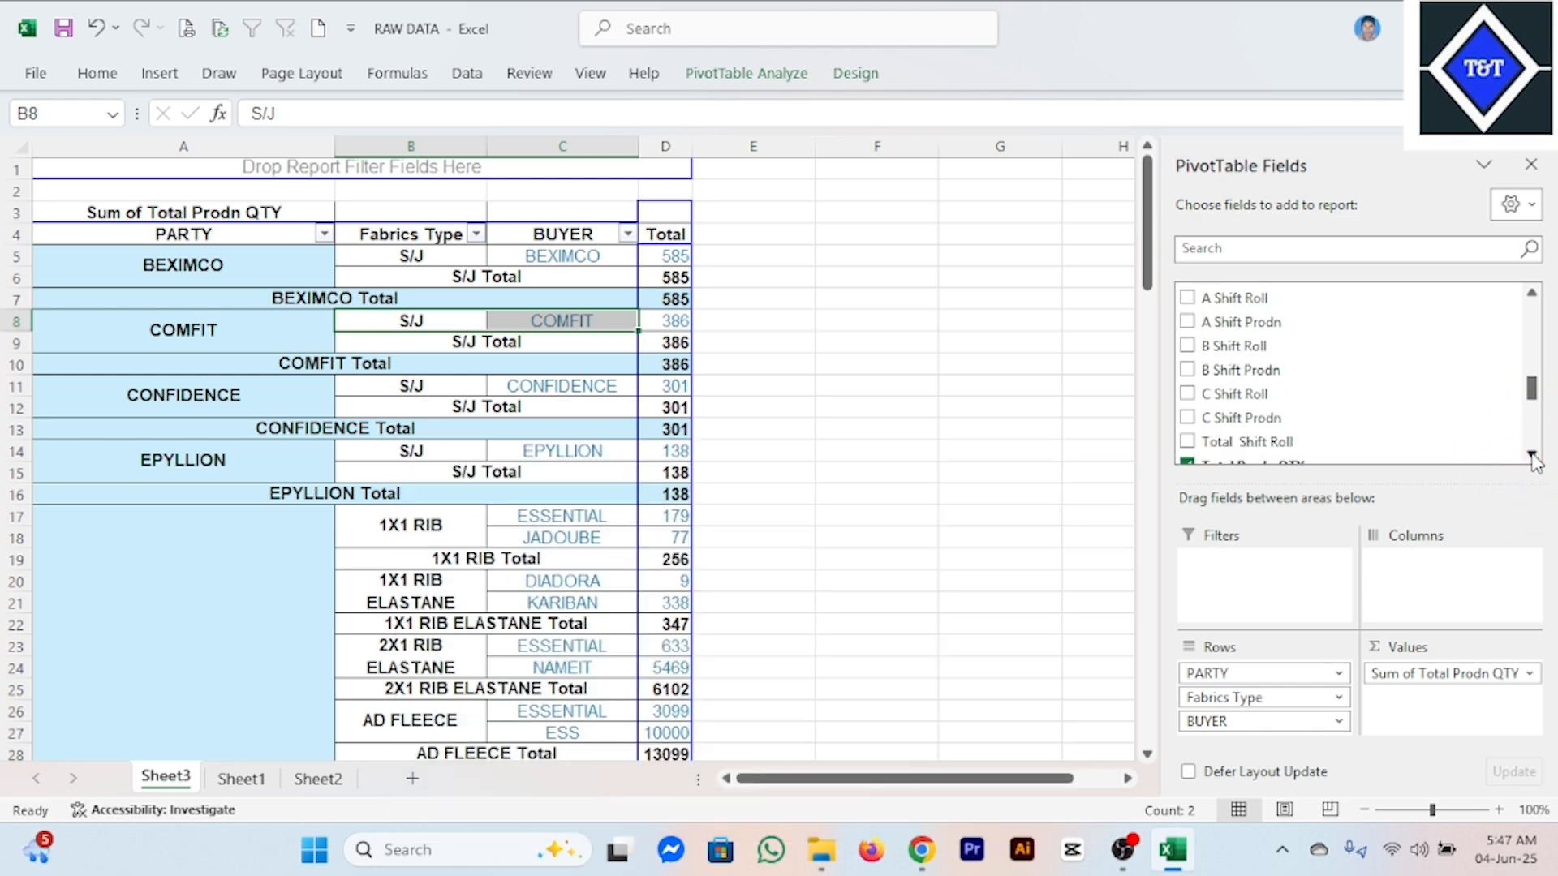
click(1531, 454)
click(1531, 454)
click(1531, 454)
click(1531, 455)
click(1531, 454)
click(1531, 454)
click(1531, 455)
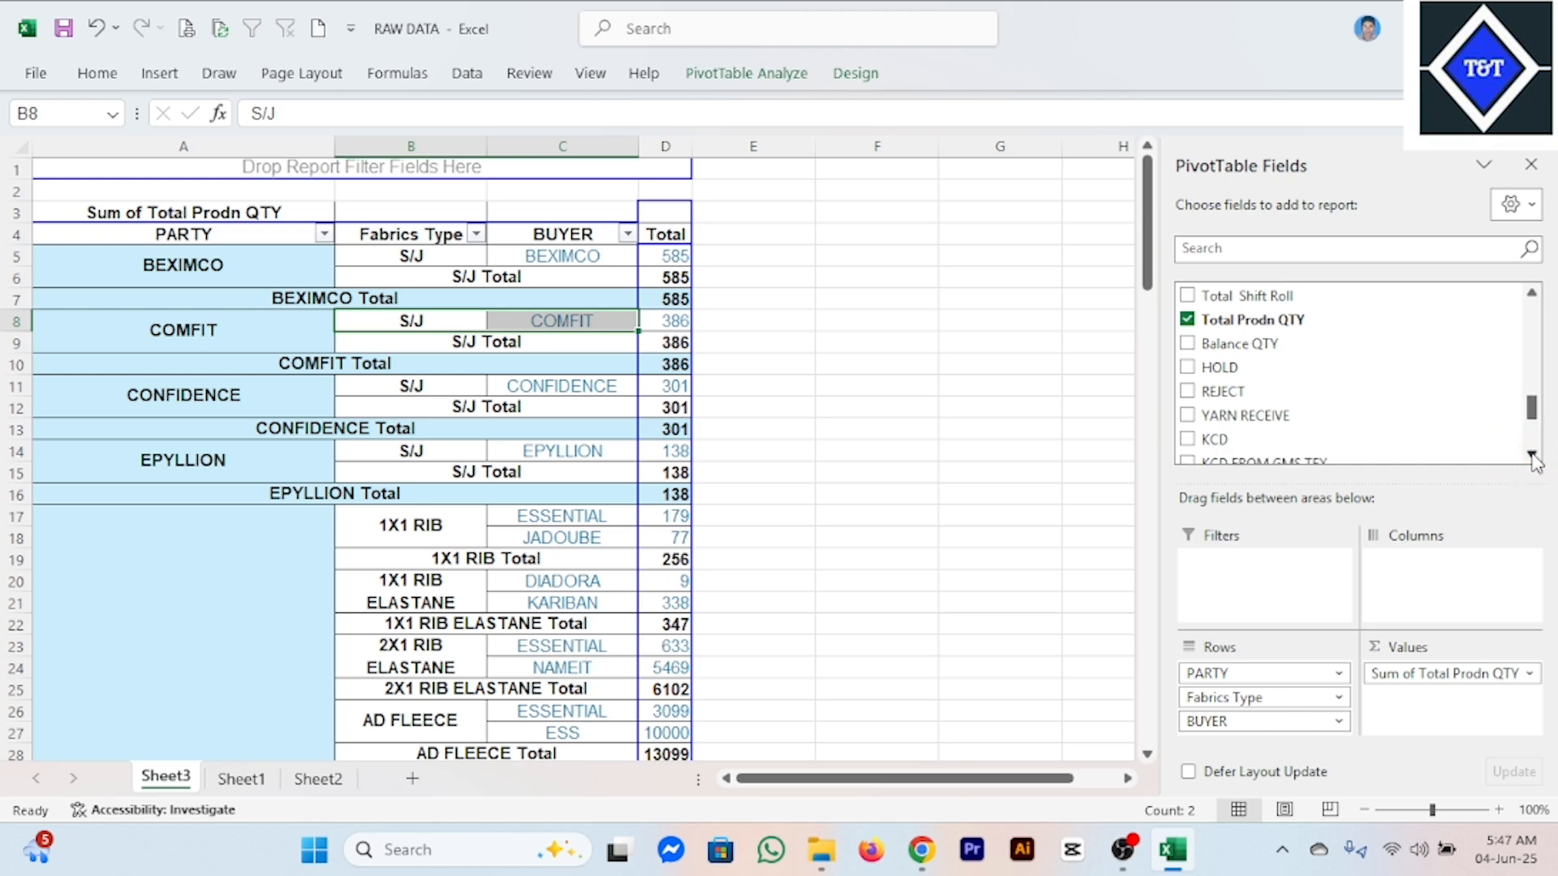
click(1531, 454)
click(1531, 454)
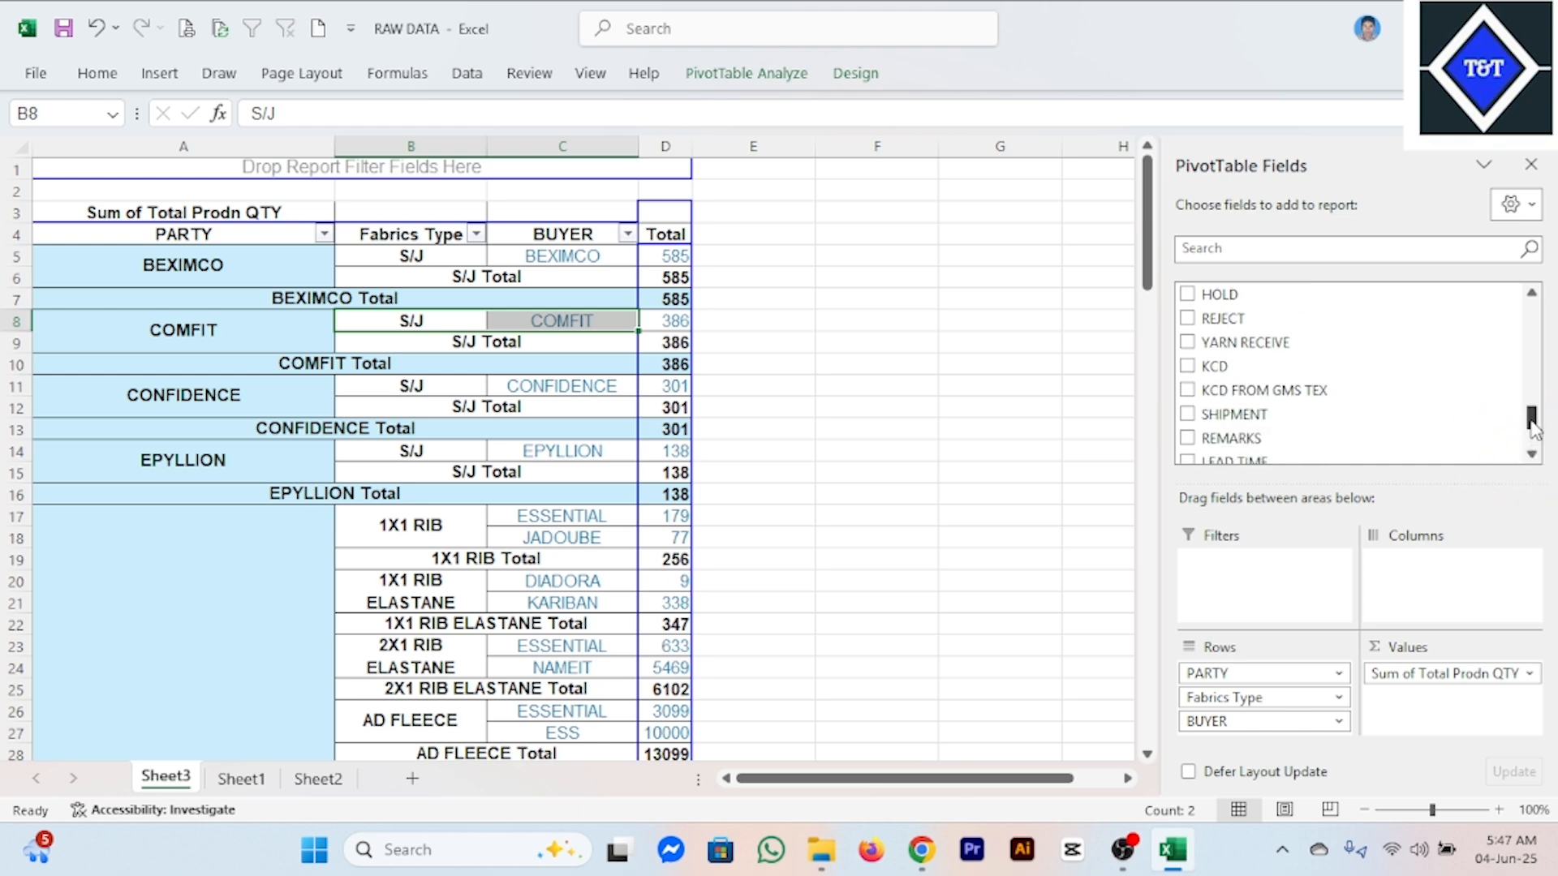
drag(1532, 418, 1548, 375)
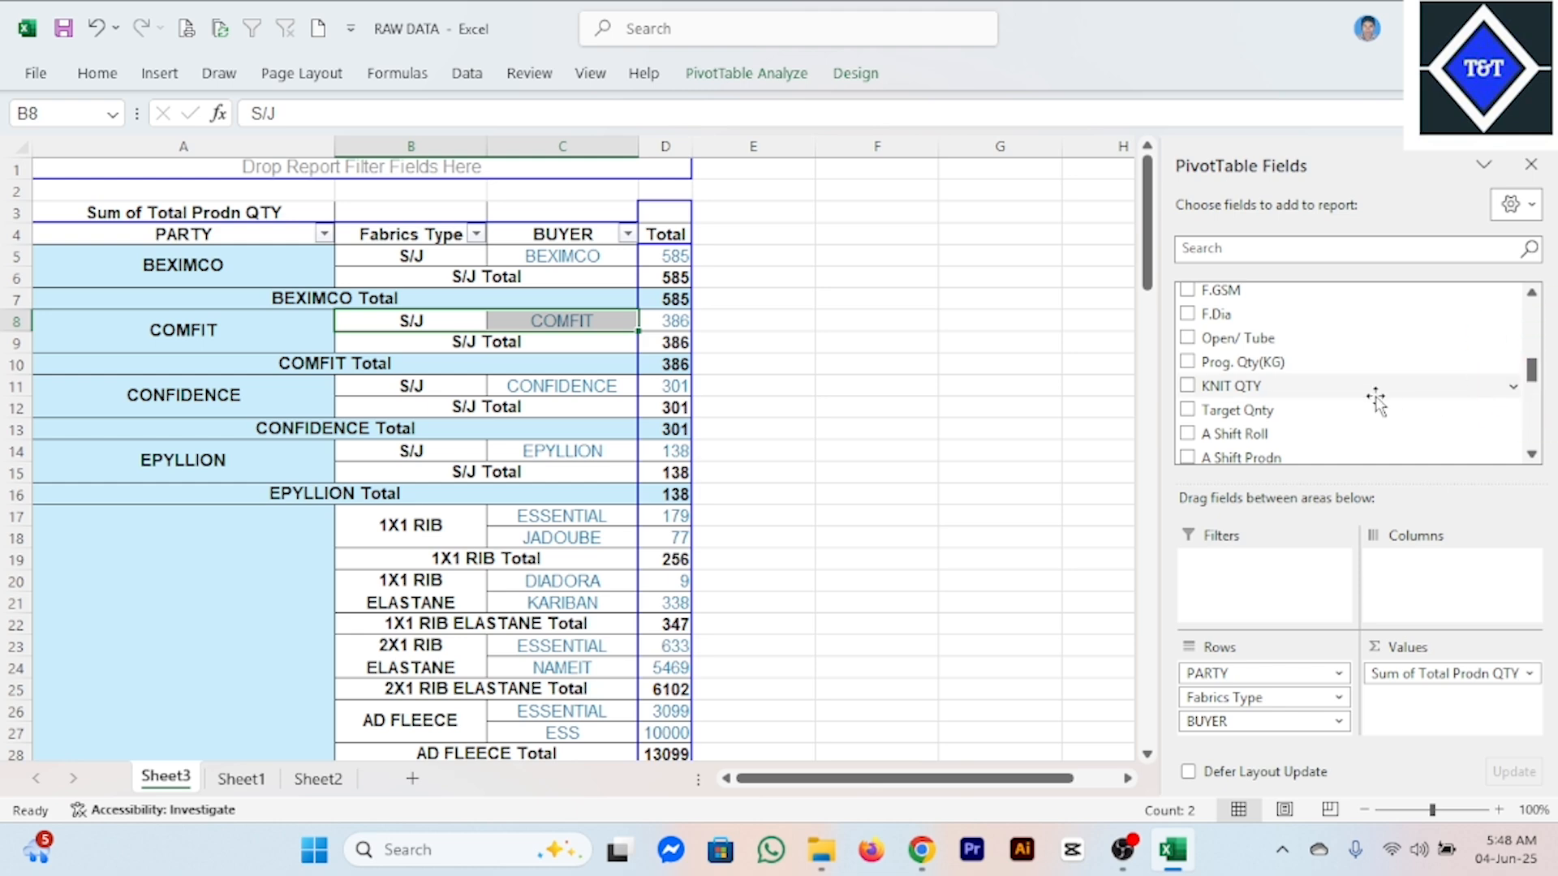
drag(1226, 384, 1465, 672)
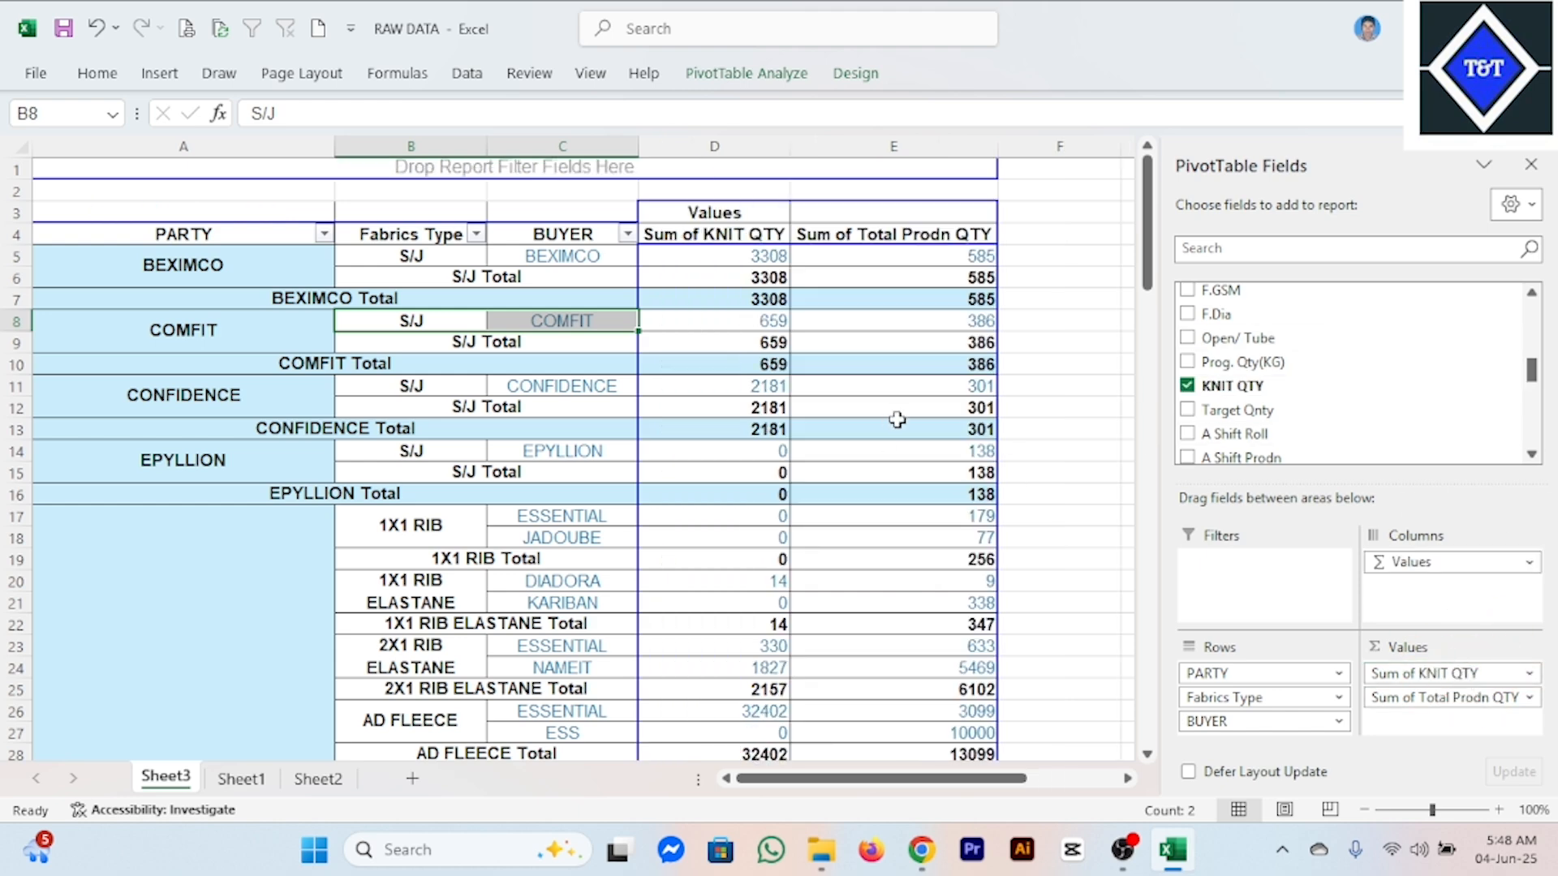
click(835, 444)
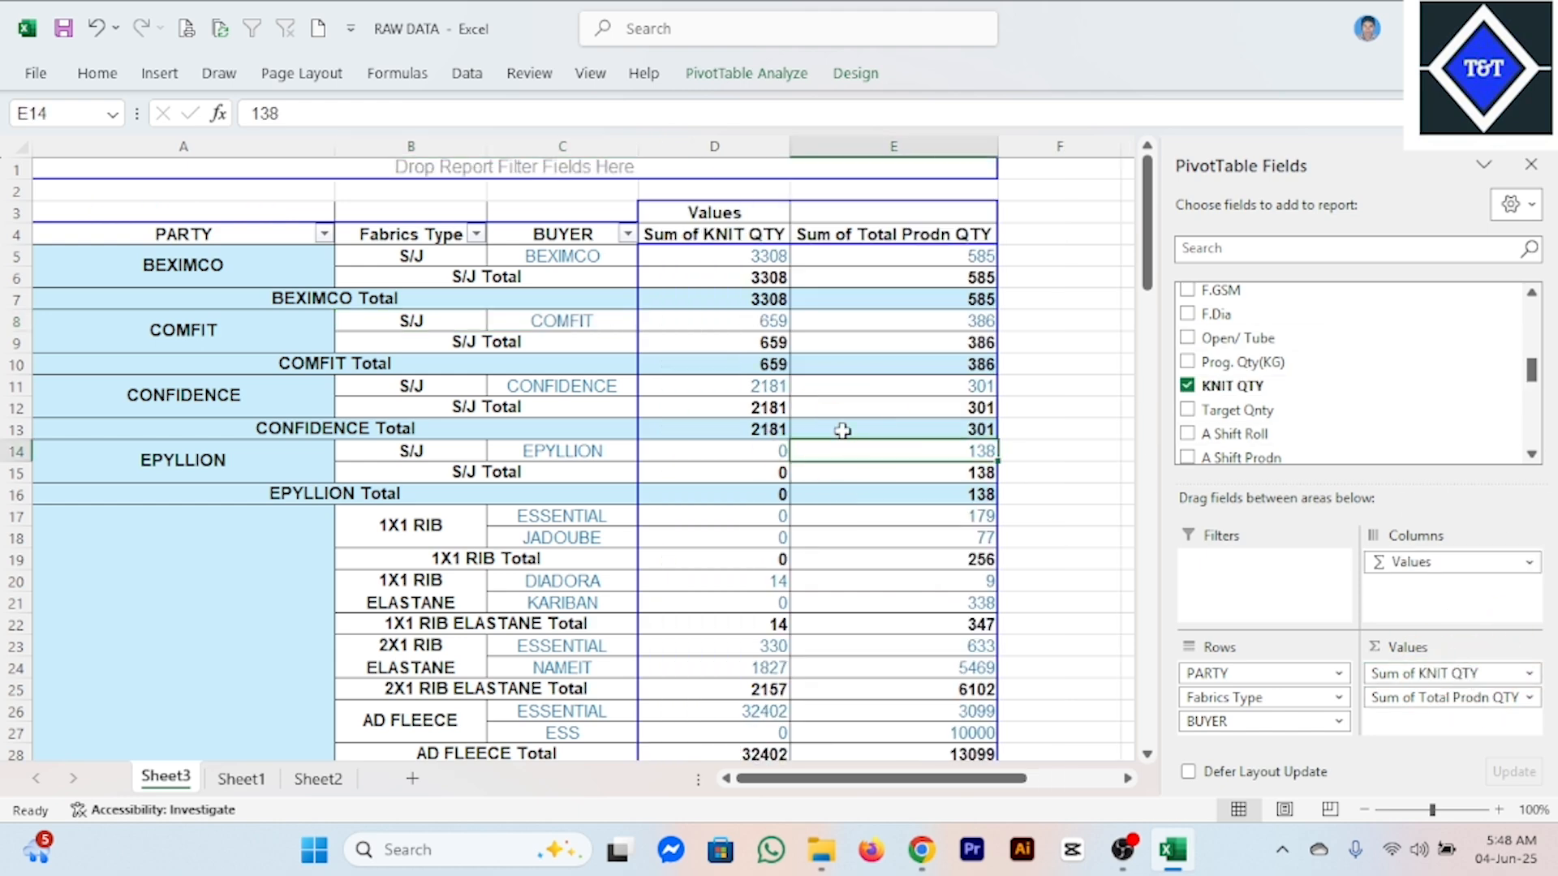
Examine the knit and total production quantities in the pivot table and the KNIT QTY column in Sheet1's source data.
click(732, 305)
click(923, 242)
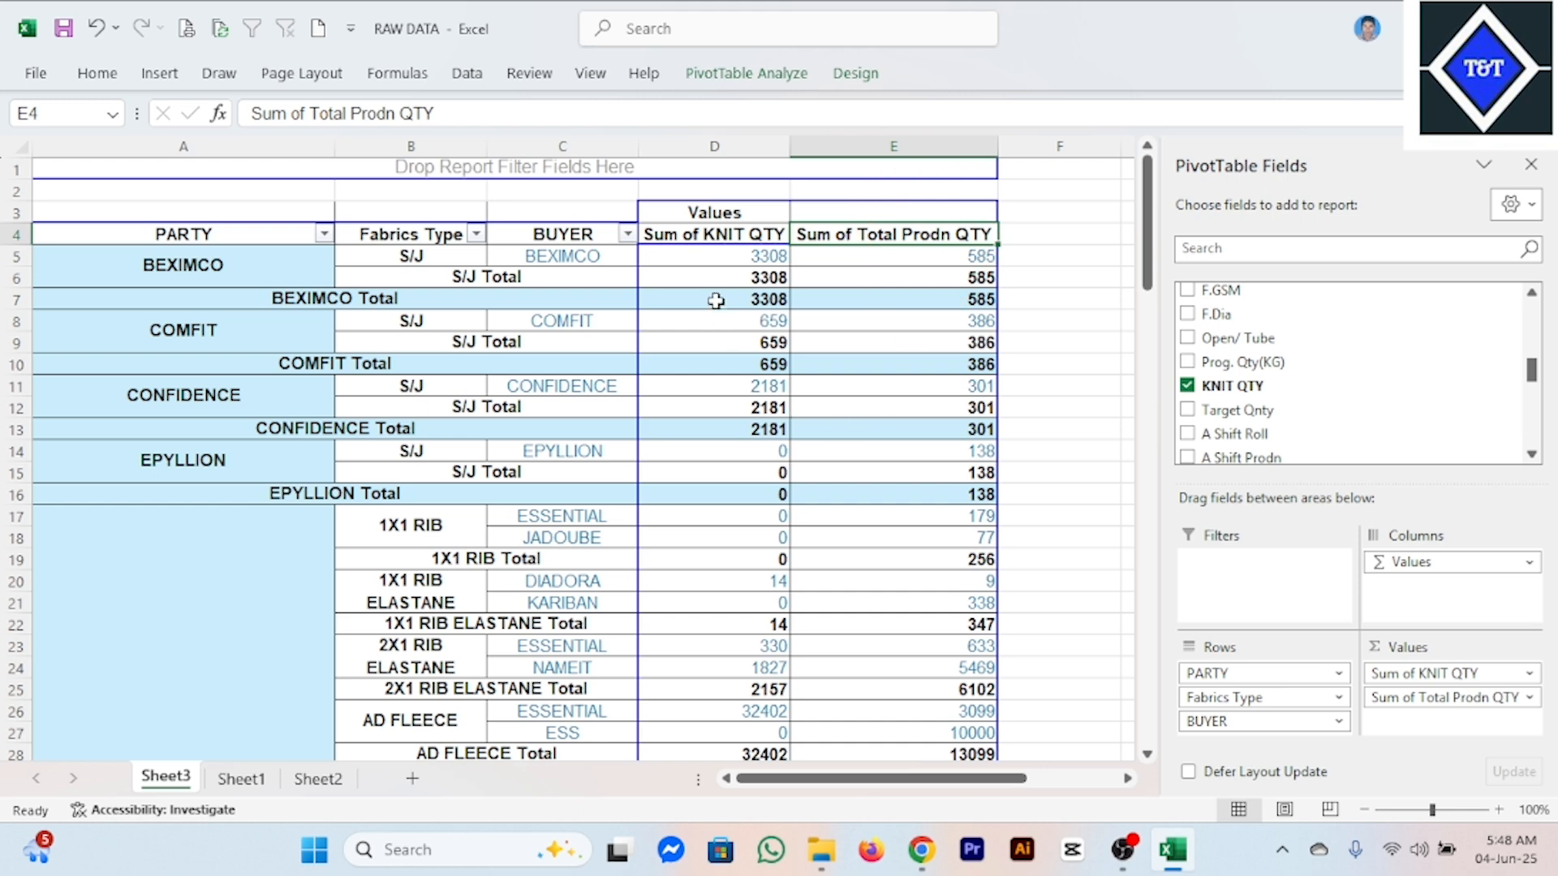
click(740, 243)
click(769, 320)
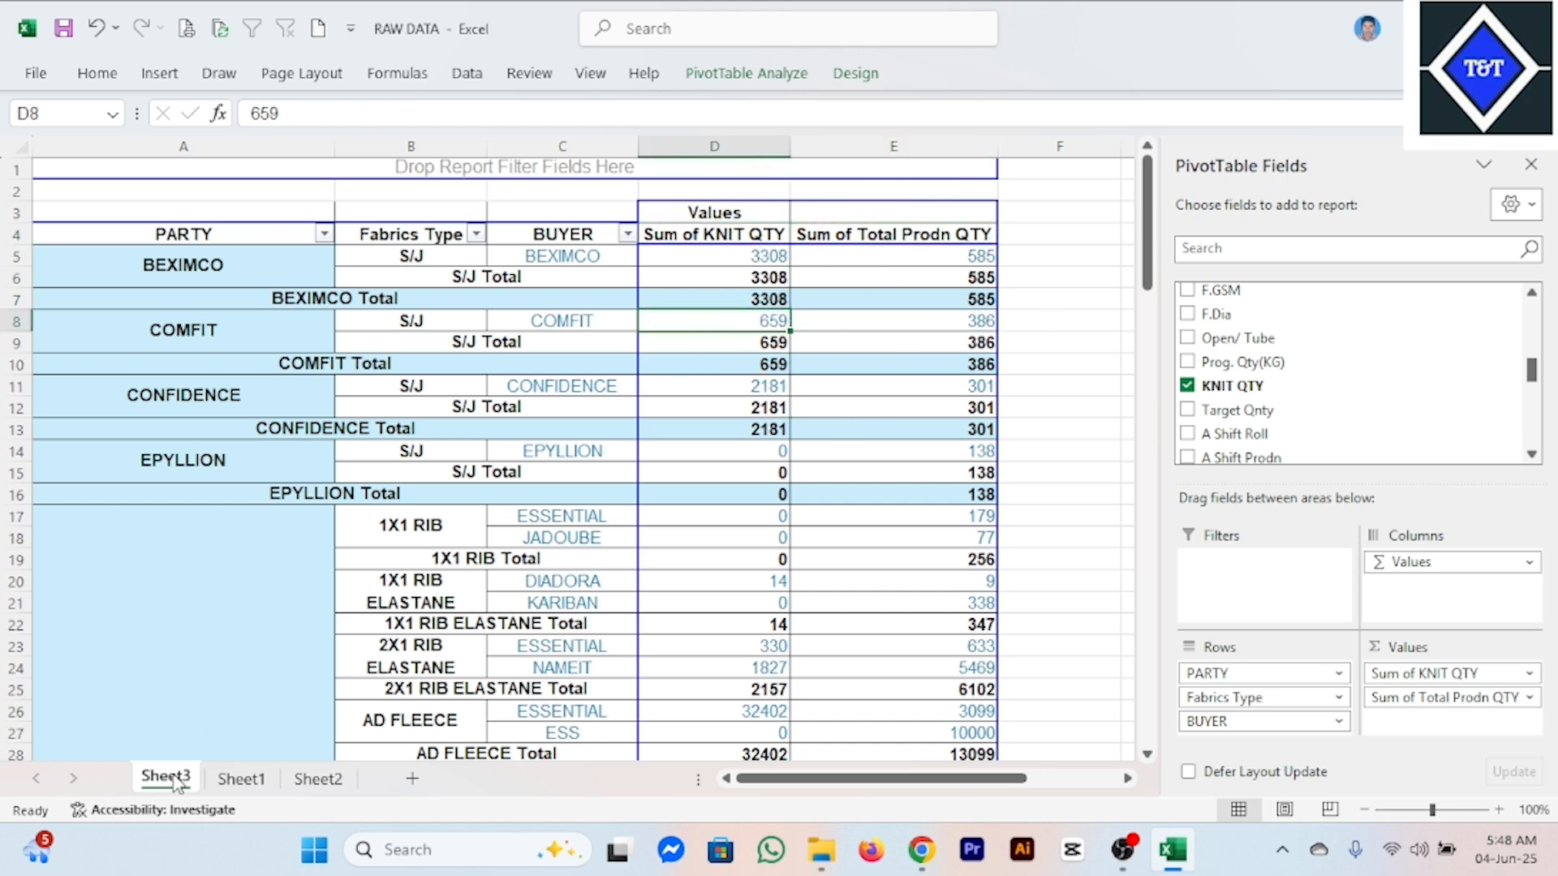
click(241, 779)
click(982, 506)
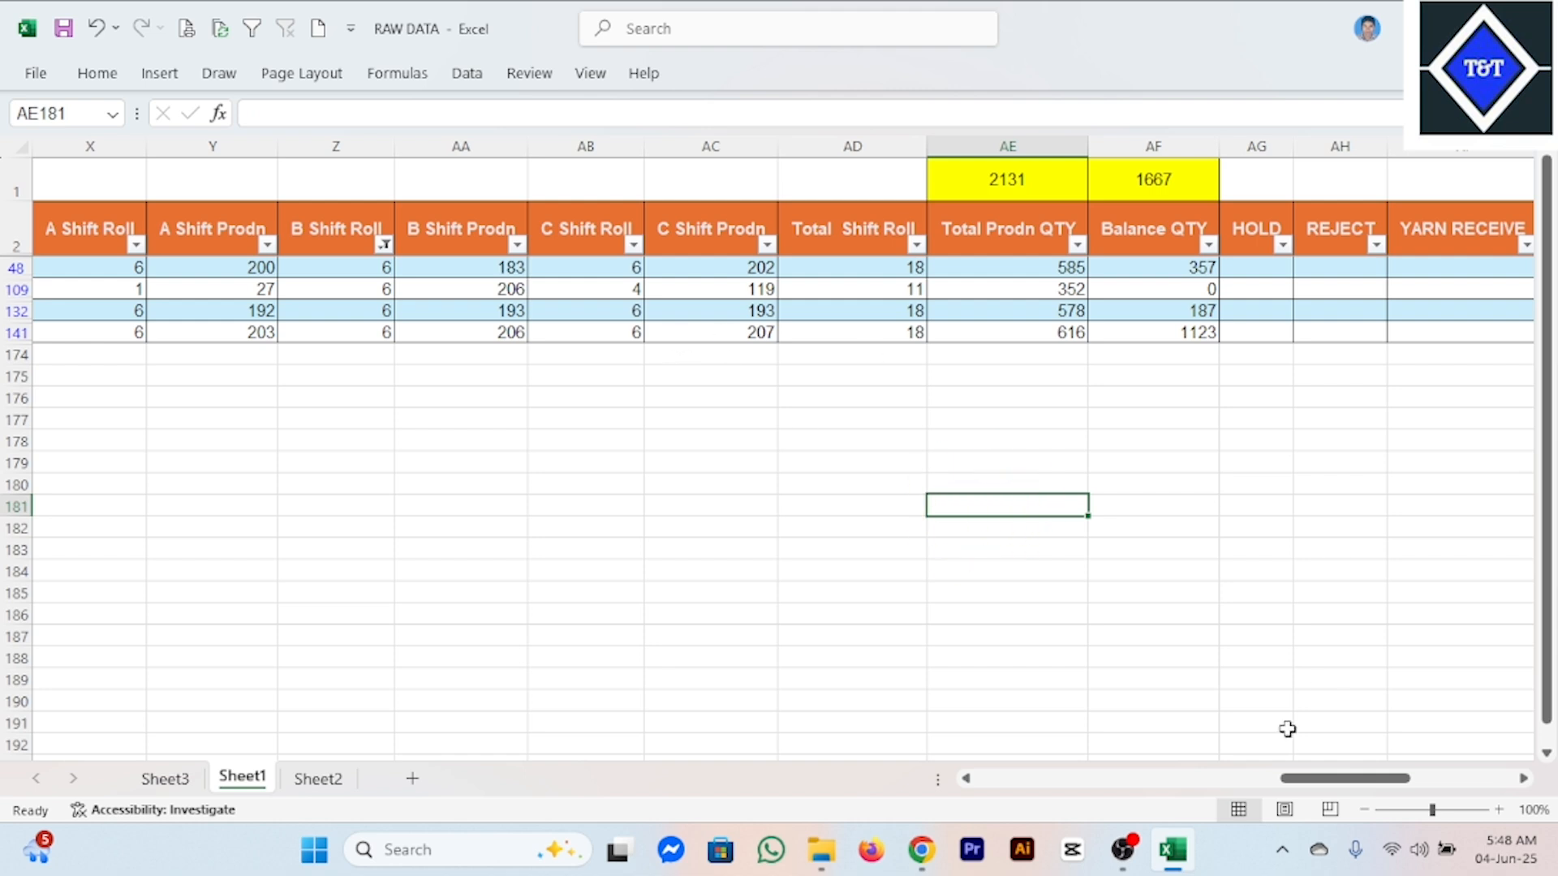
drag(1373, 779, 1322, 781)
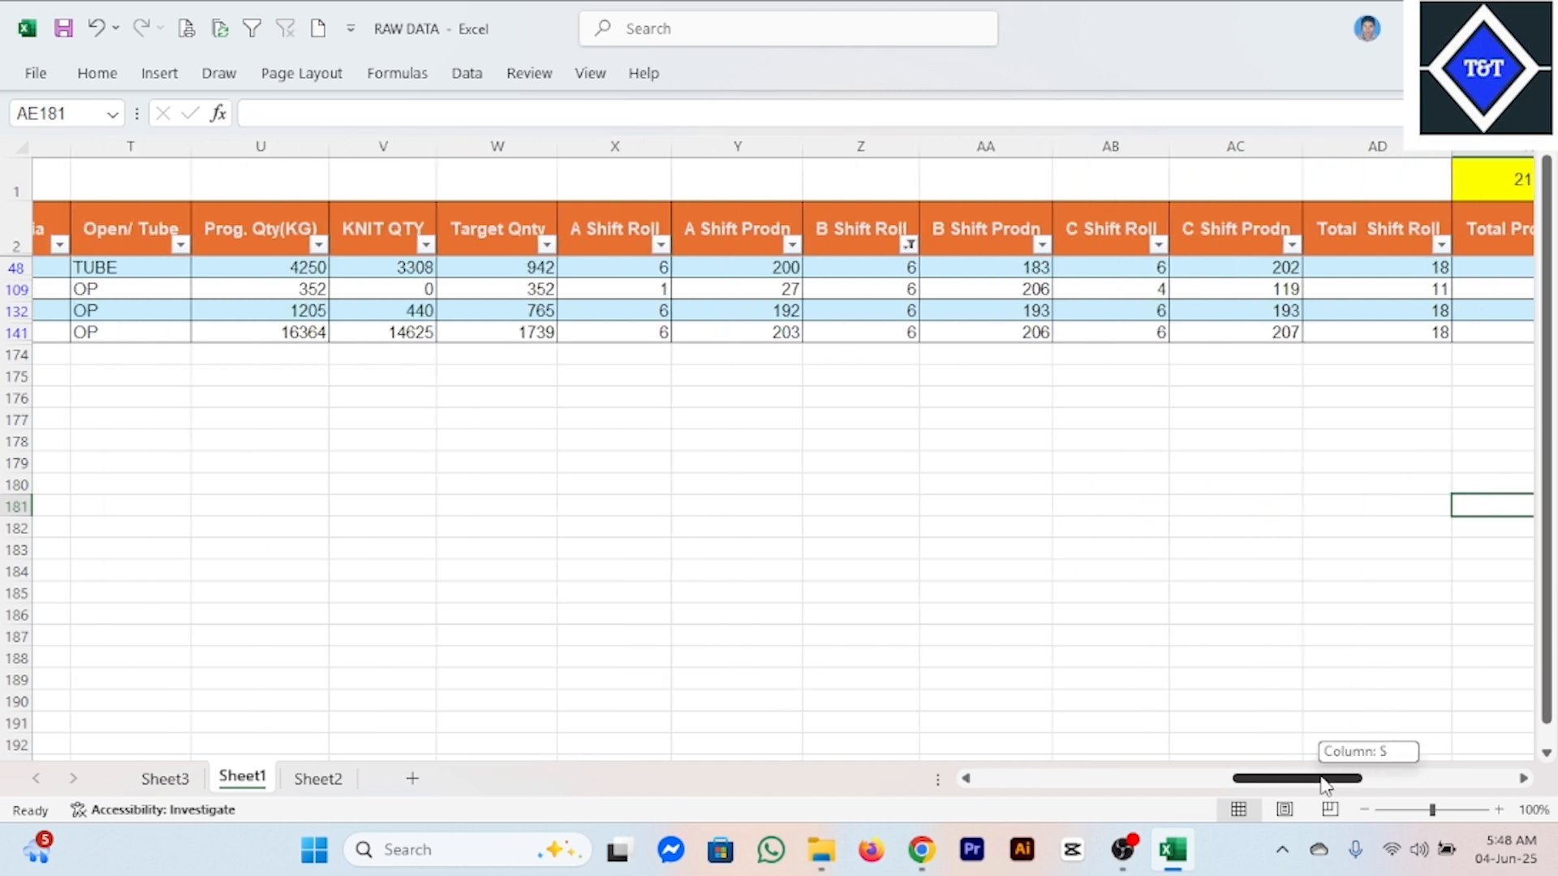
click(384, 147)
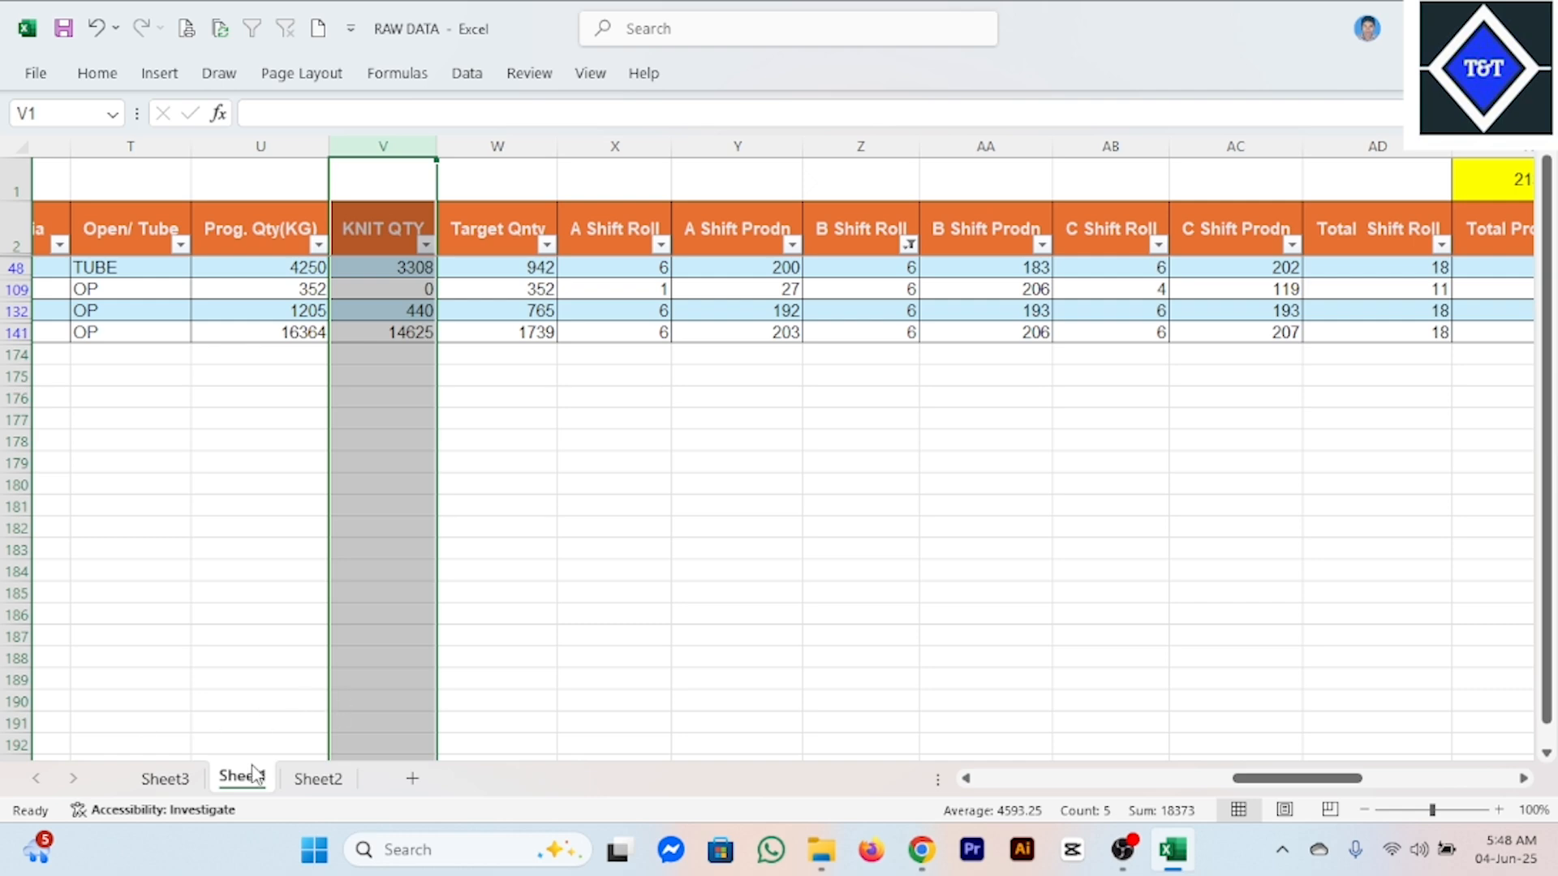
Add the Prog. Qty(KG) field to the values of the pivot table on Sheet3, above Sum of KNIT QTY.
click(170, 780)
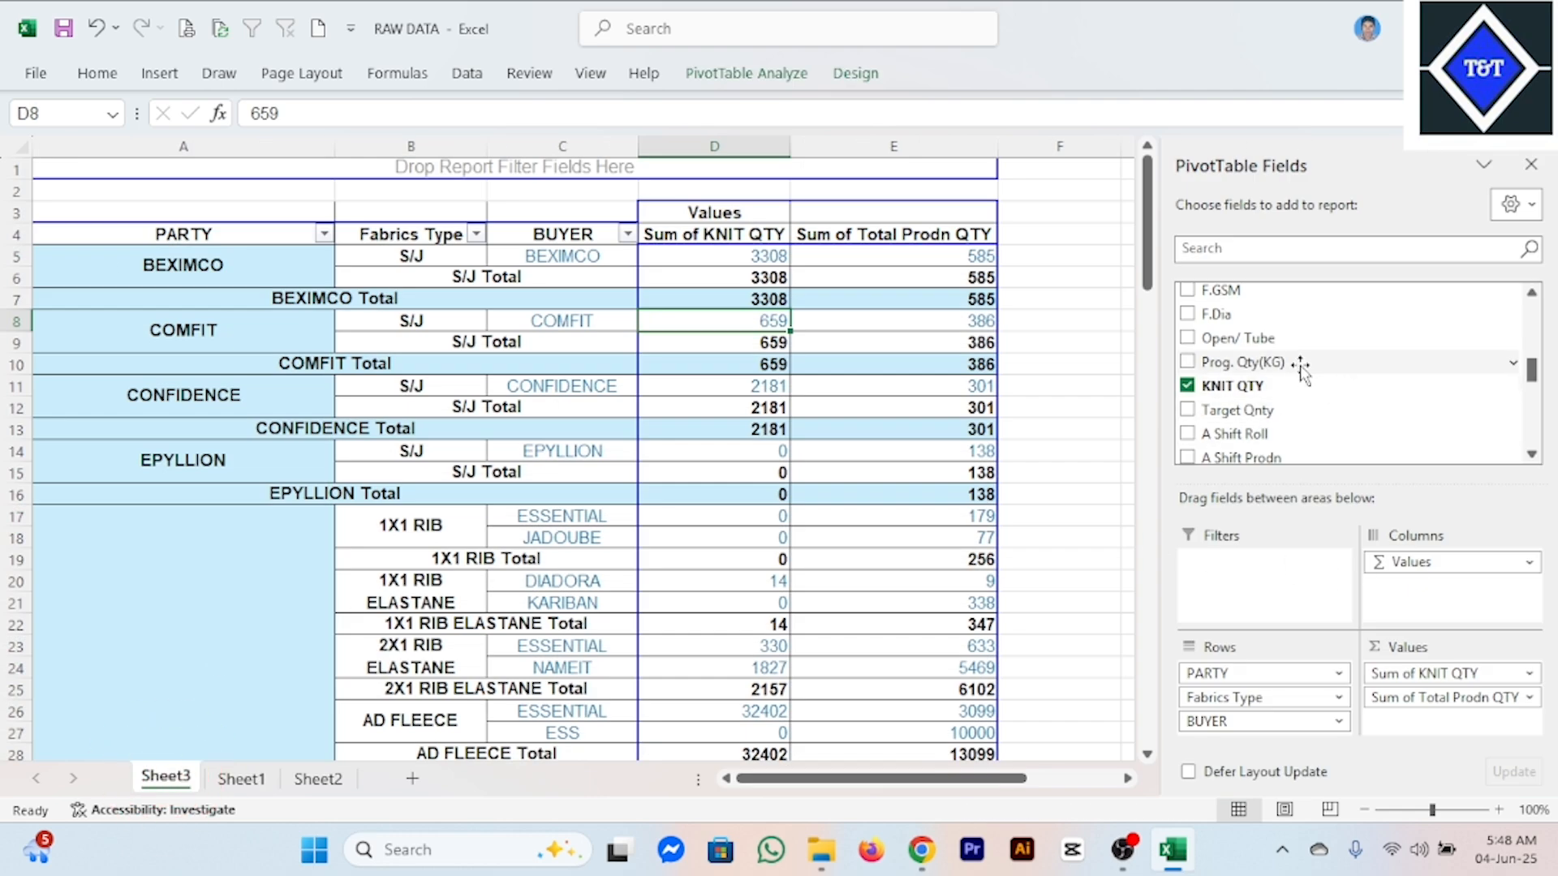
drag(1270, 369, 1462, 679)
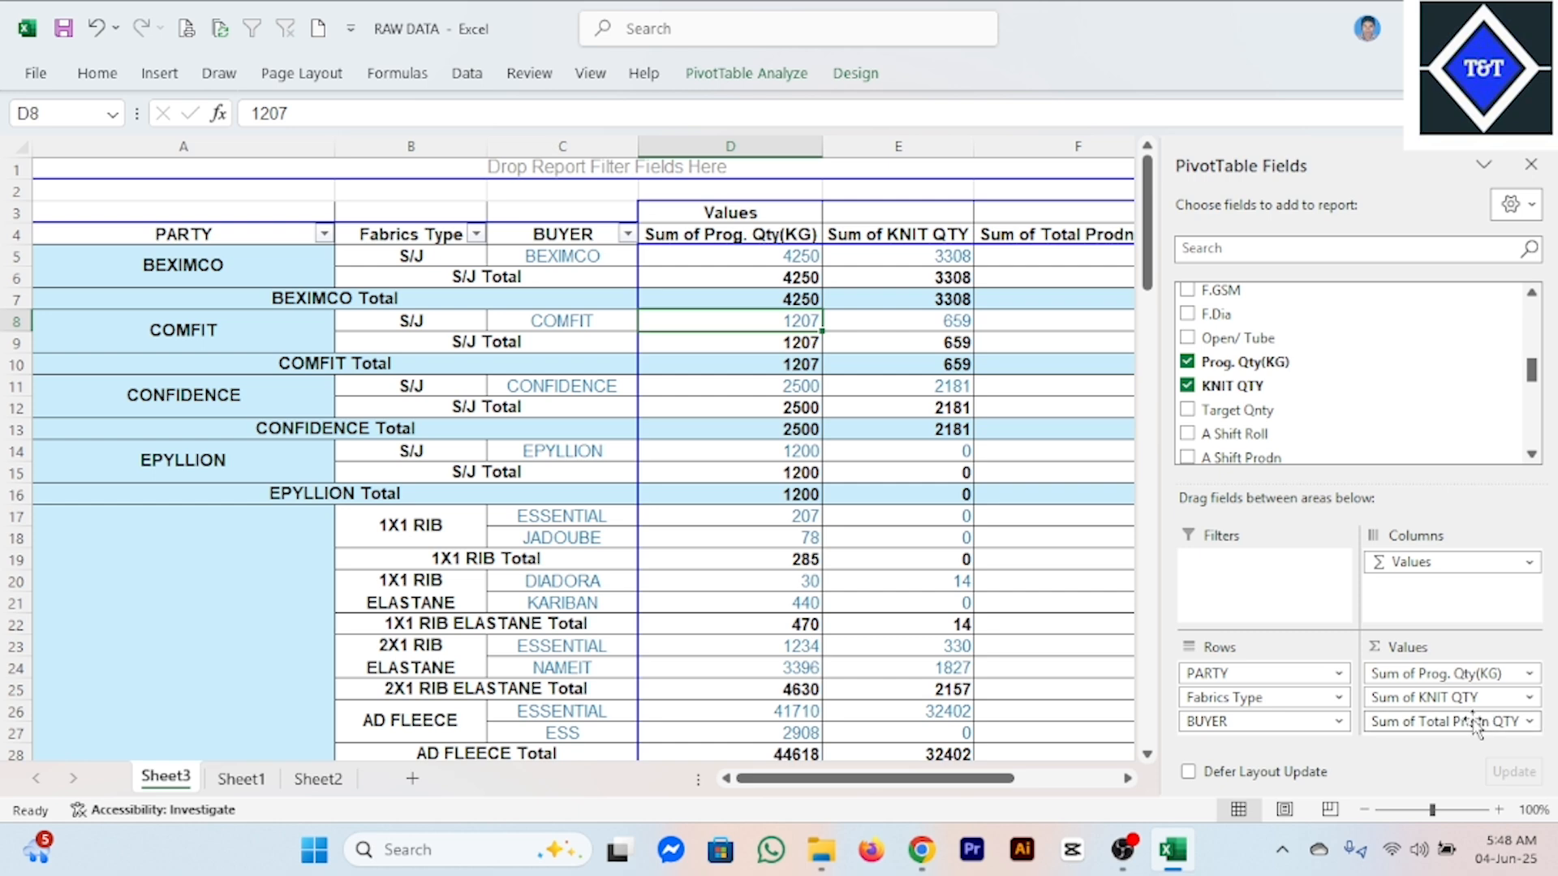
click(917, 403)
click(792, 425)
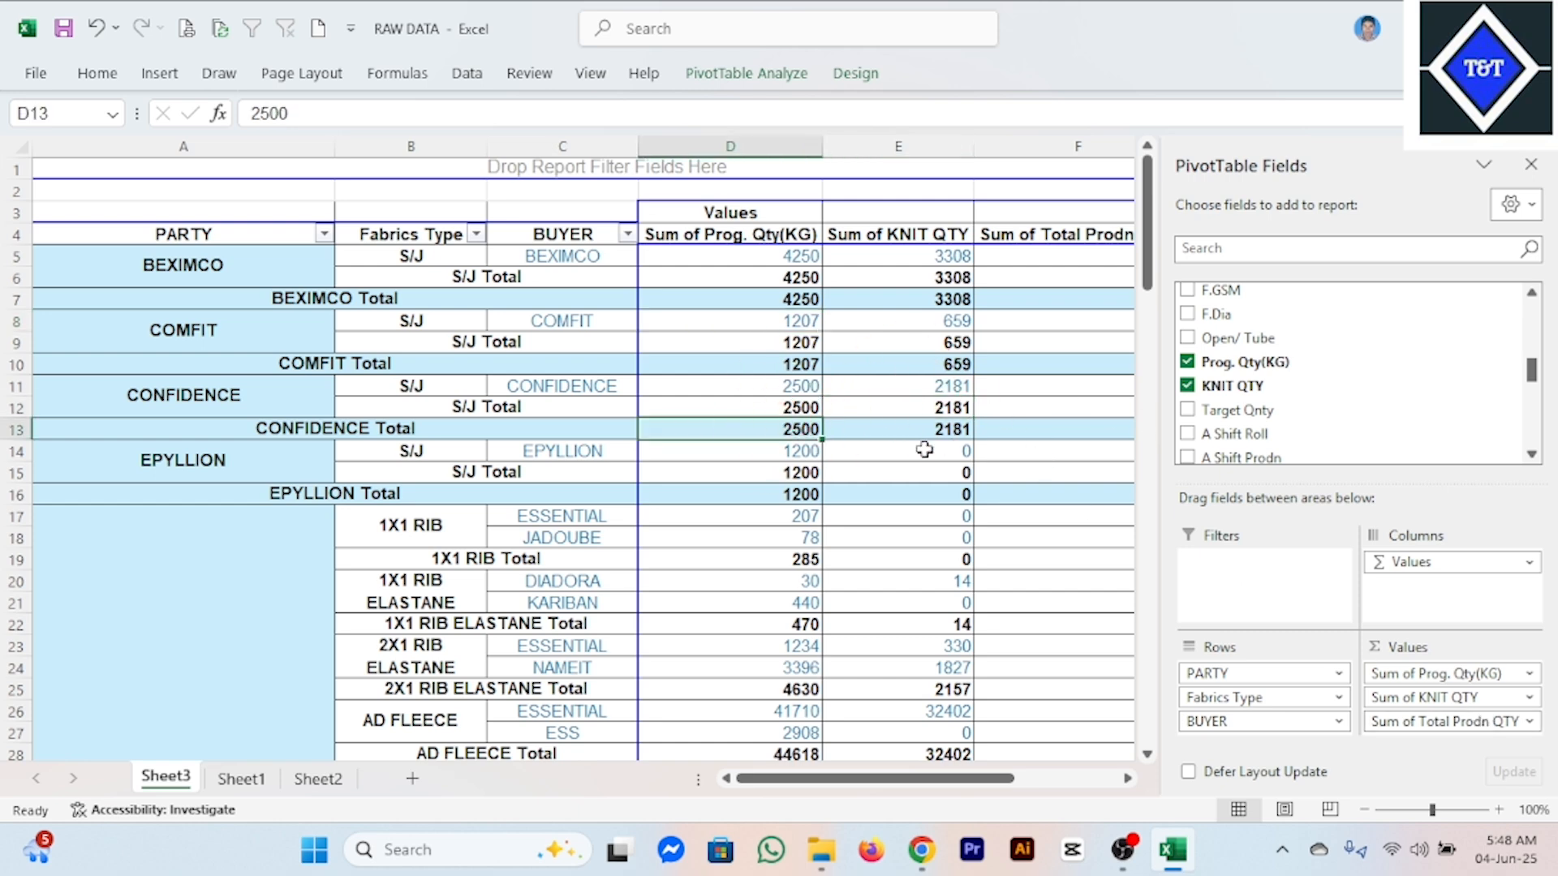
Hide the PivotTable field list to show the whole report.
right_click(773, 454)
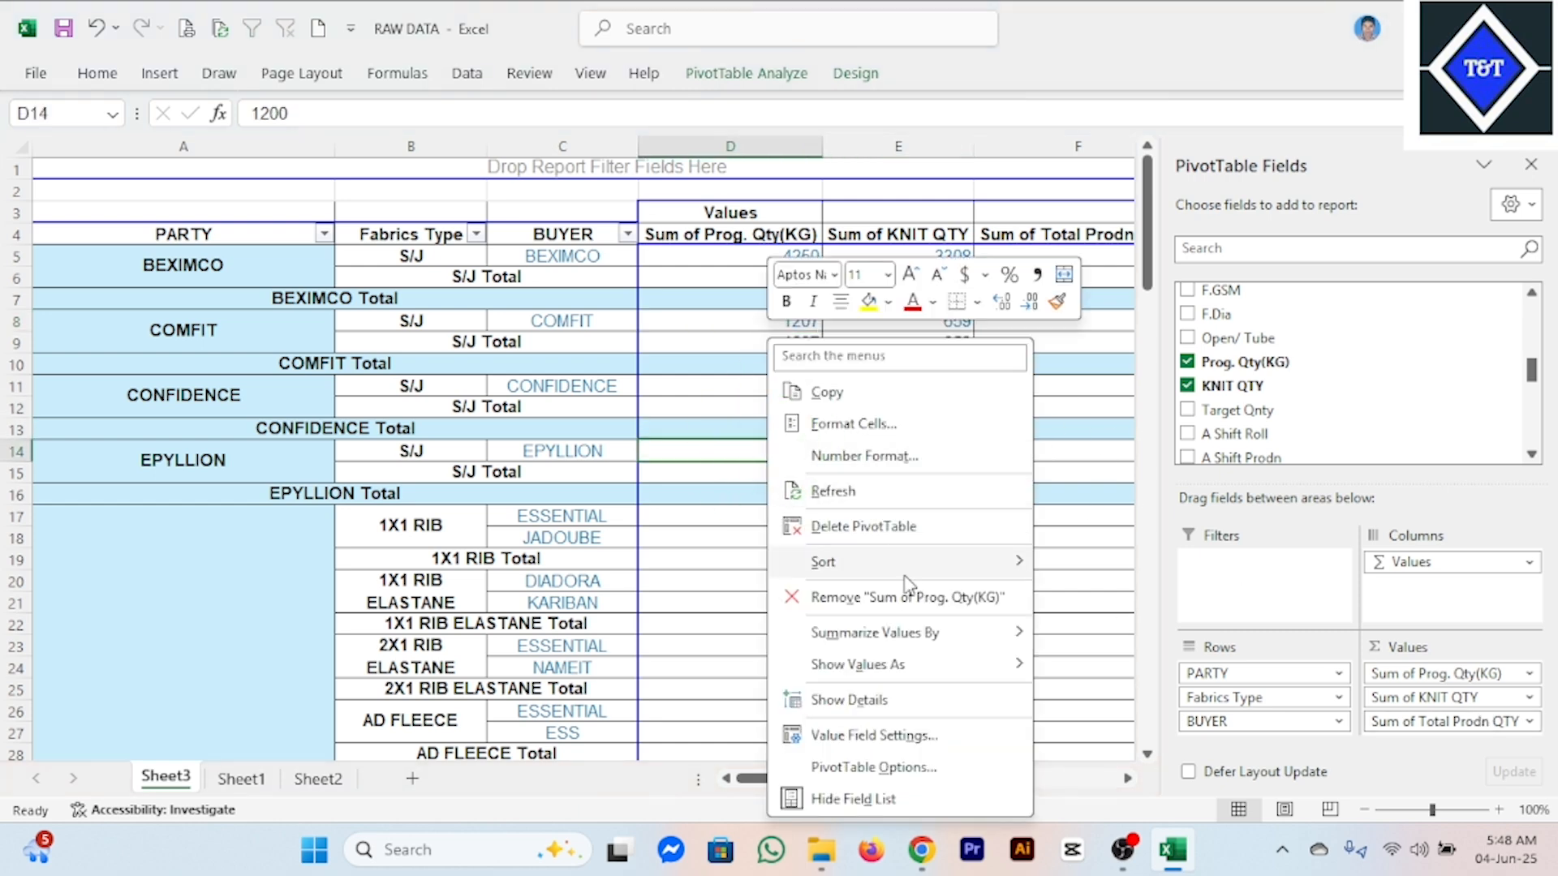
click(861, 798)
click(1097, 496)
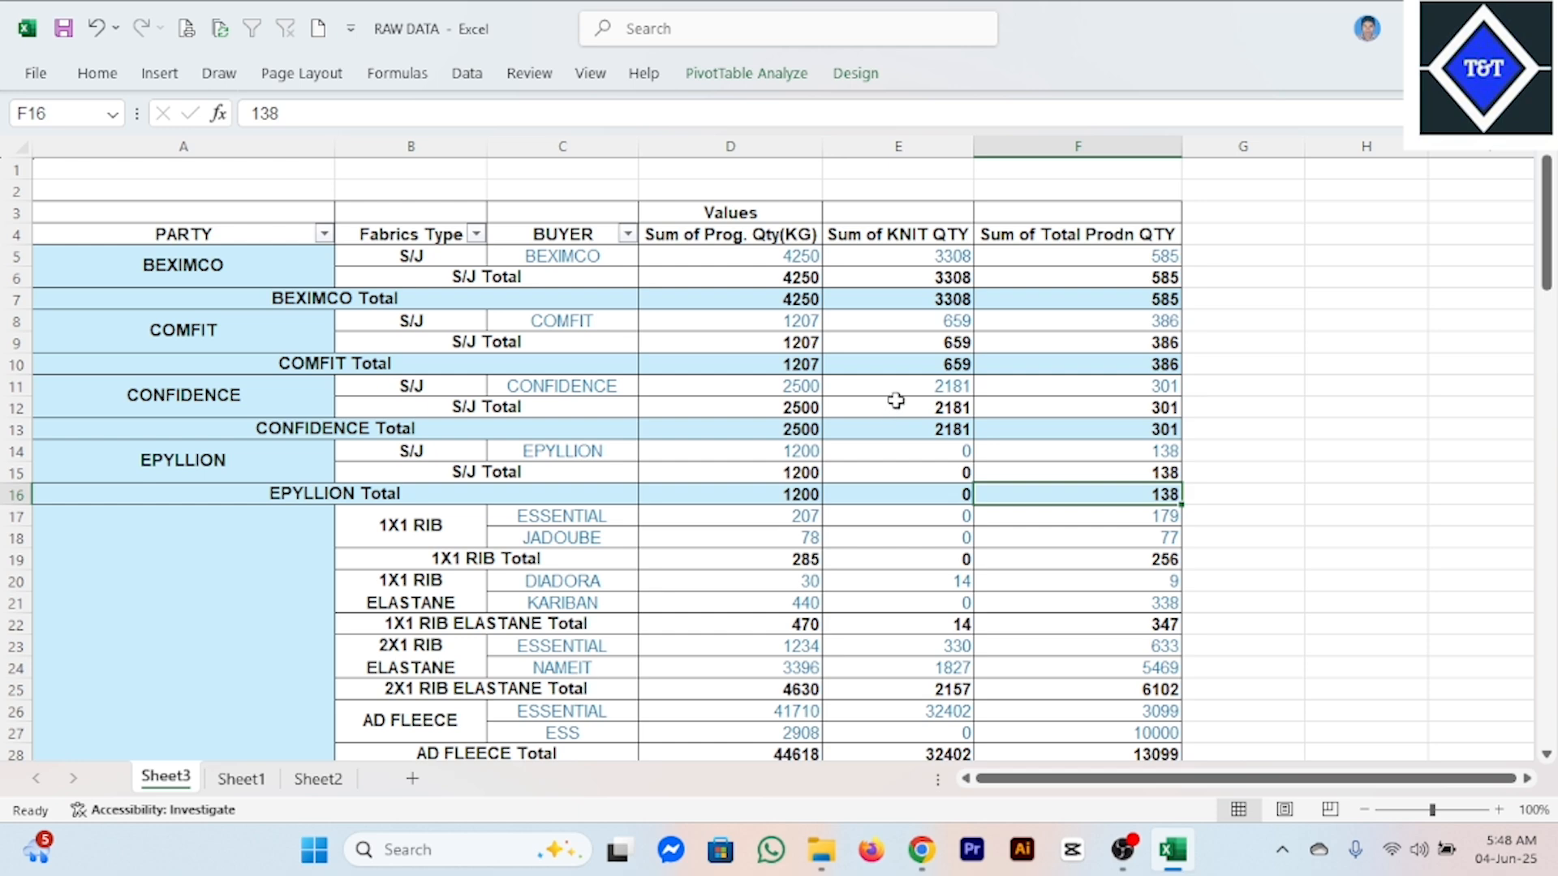
Review the program, knit and total production quantity columns across the parties, fabric types and buyers.
scroll(768, 369, down, 3)
scroll(768, 369, up, 3)
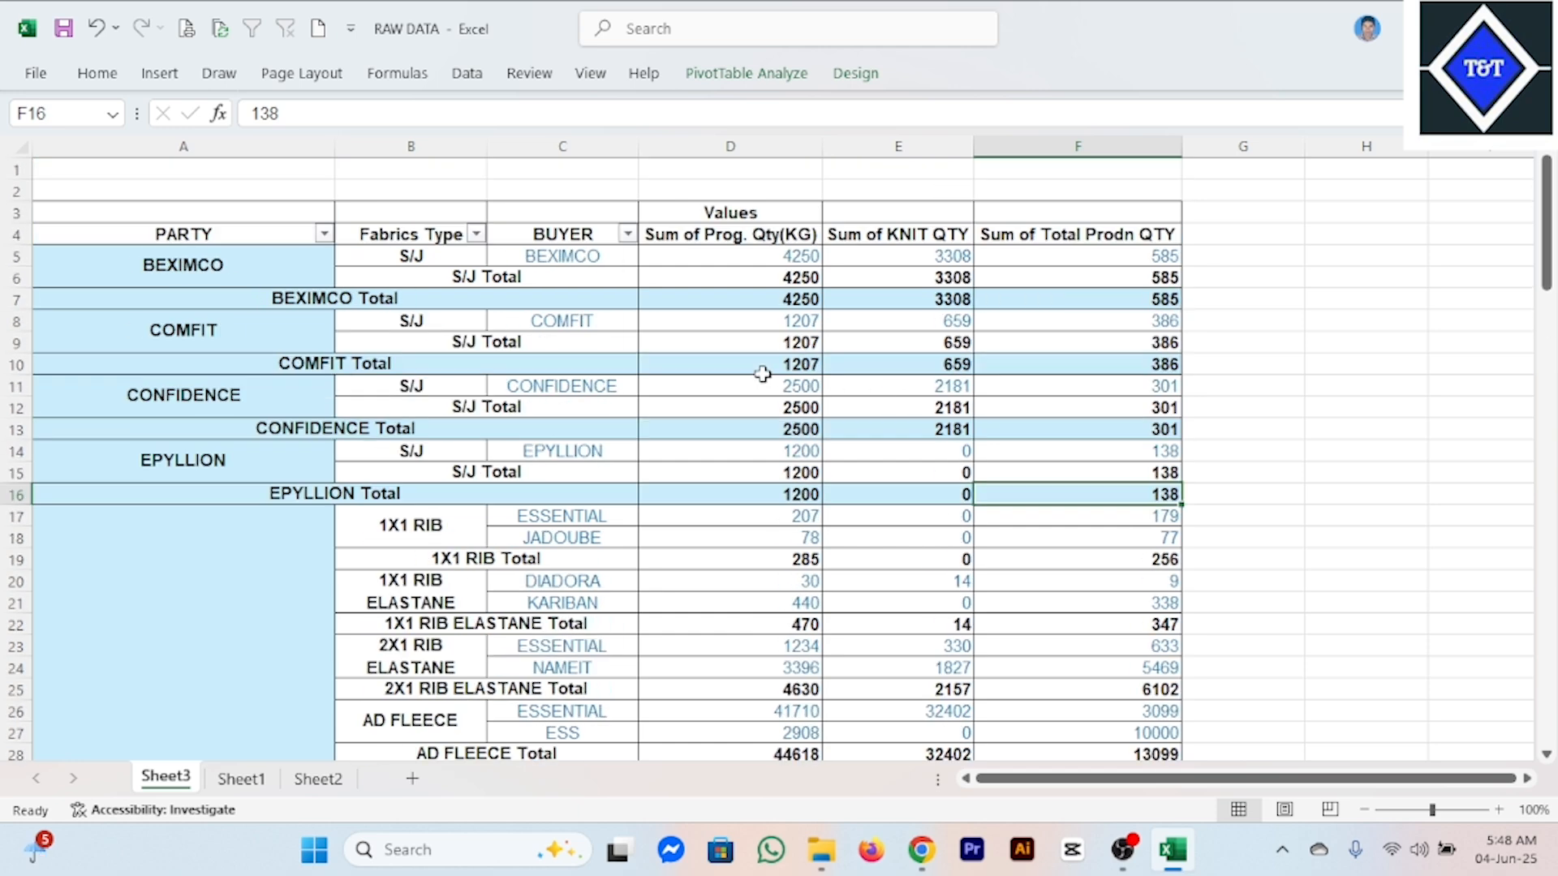
click(752, 236)
click(947, 235)
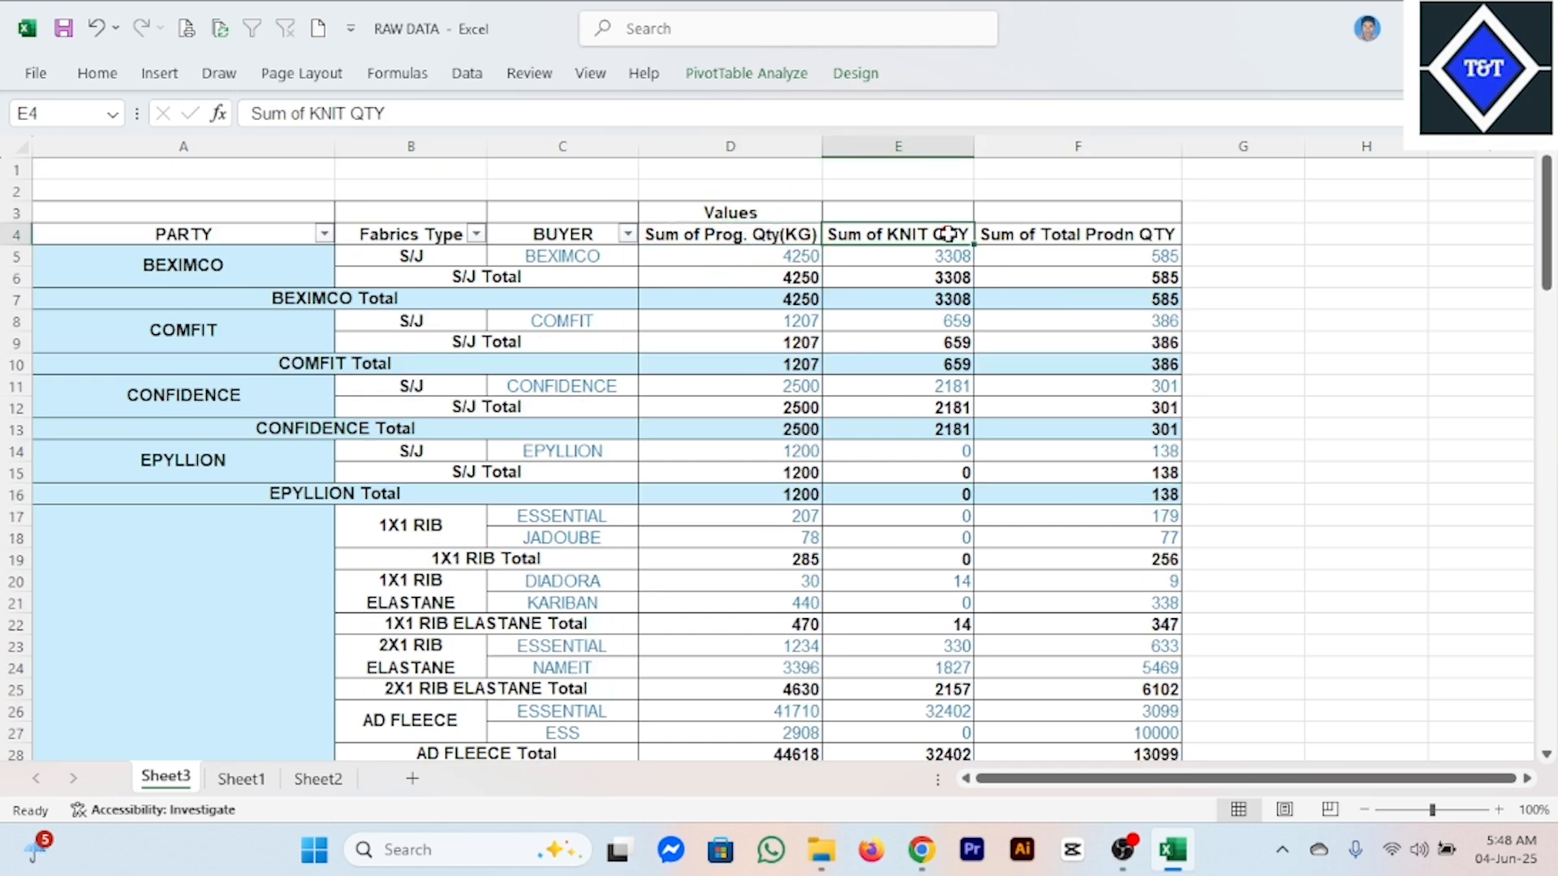
click(1158, 234)
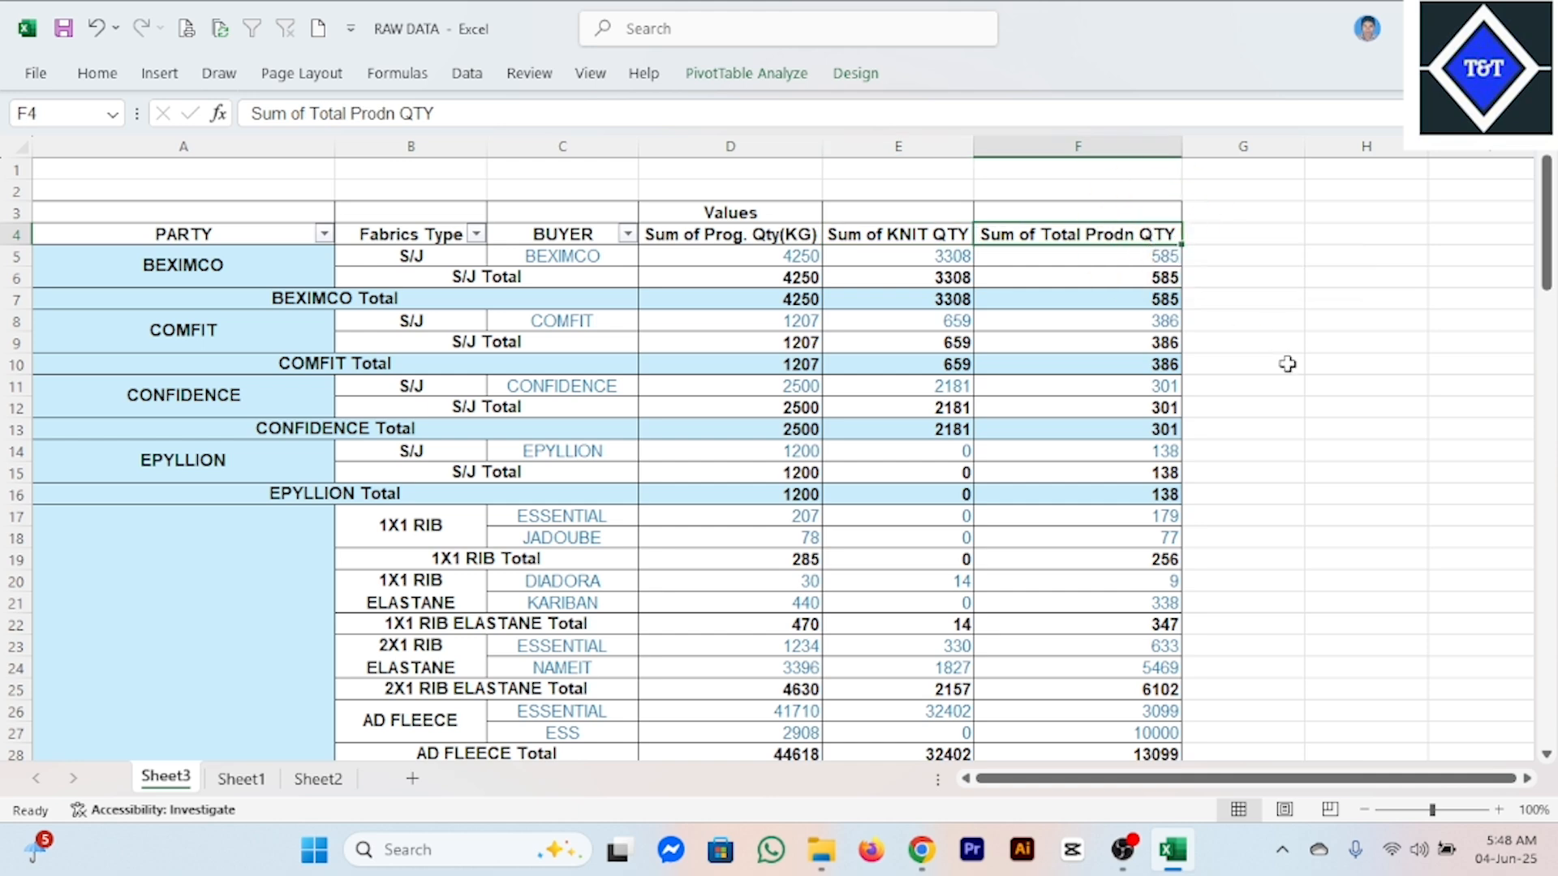
mouse_move(1034, 341)
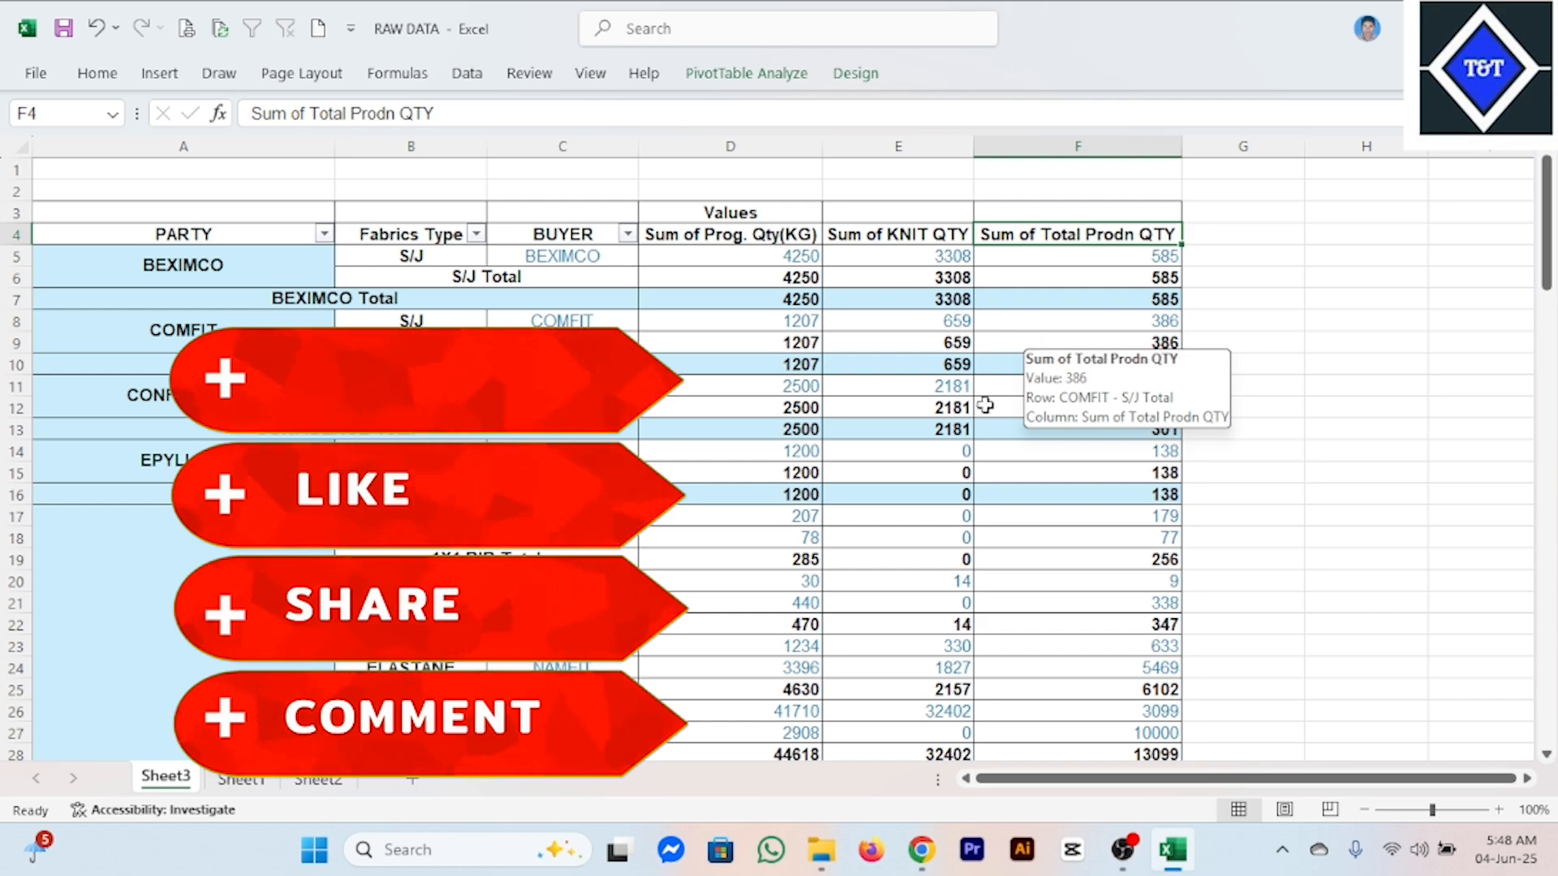
scroll(998, 404, down, 4)
scroll(998, 403, down, 11)
scroll(413, 505, up, 13)
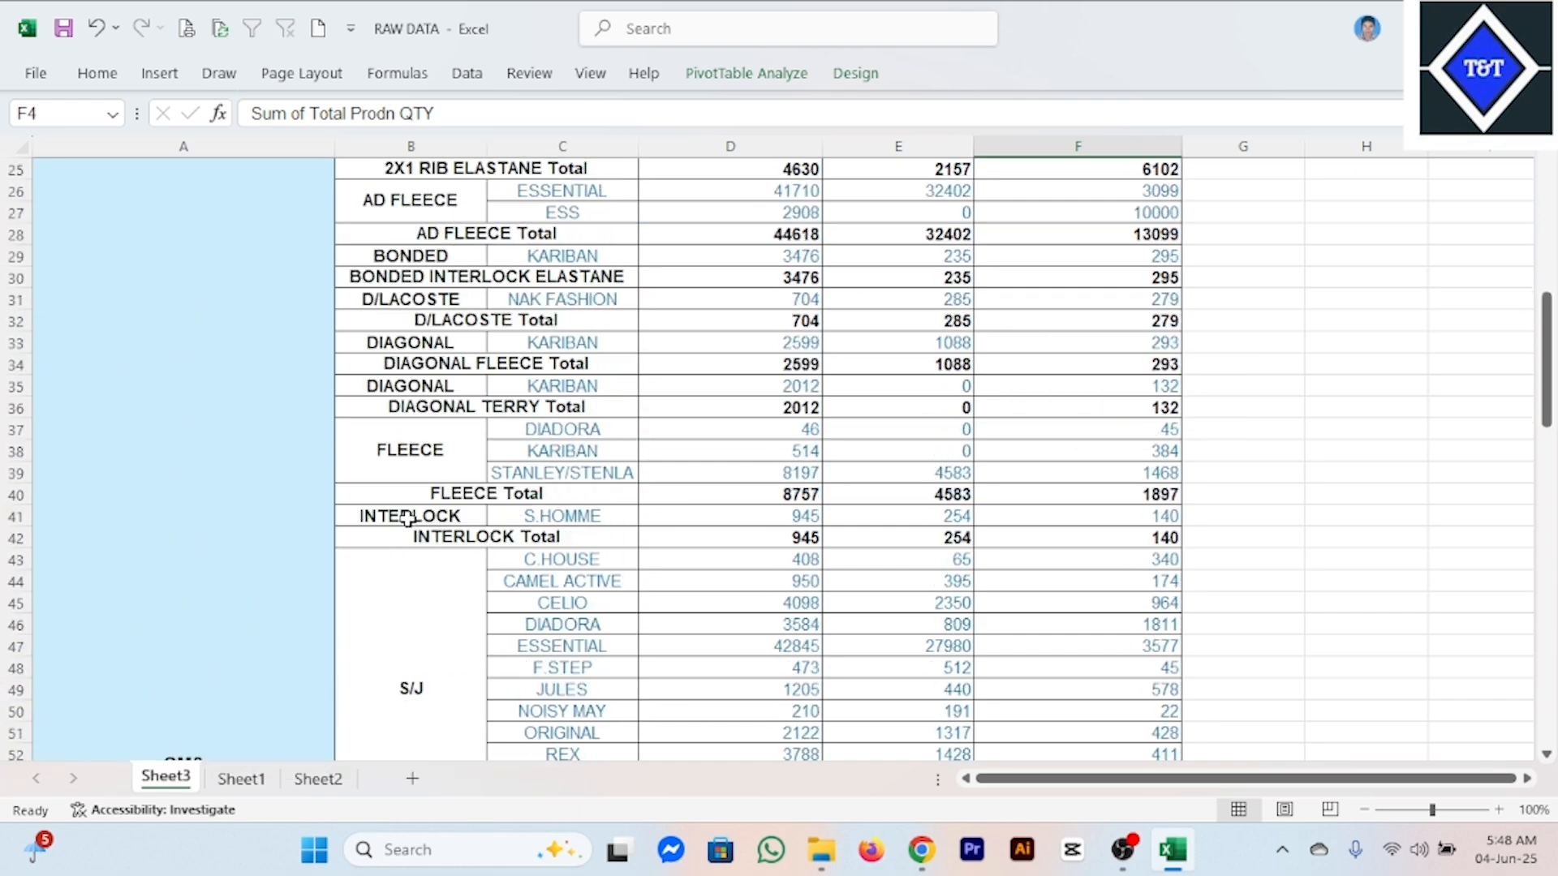
scroll(413, 505, up, 2)
click(609, 435)
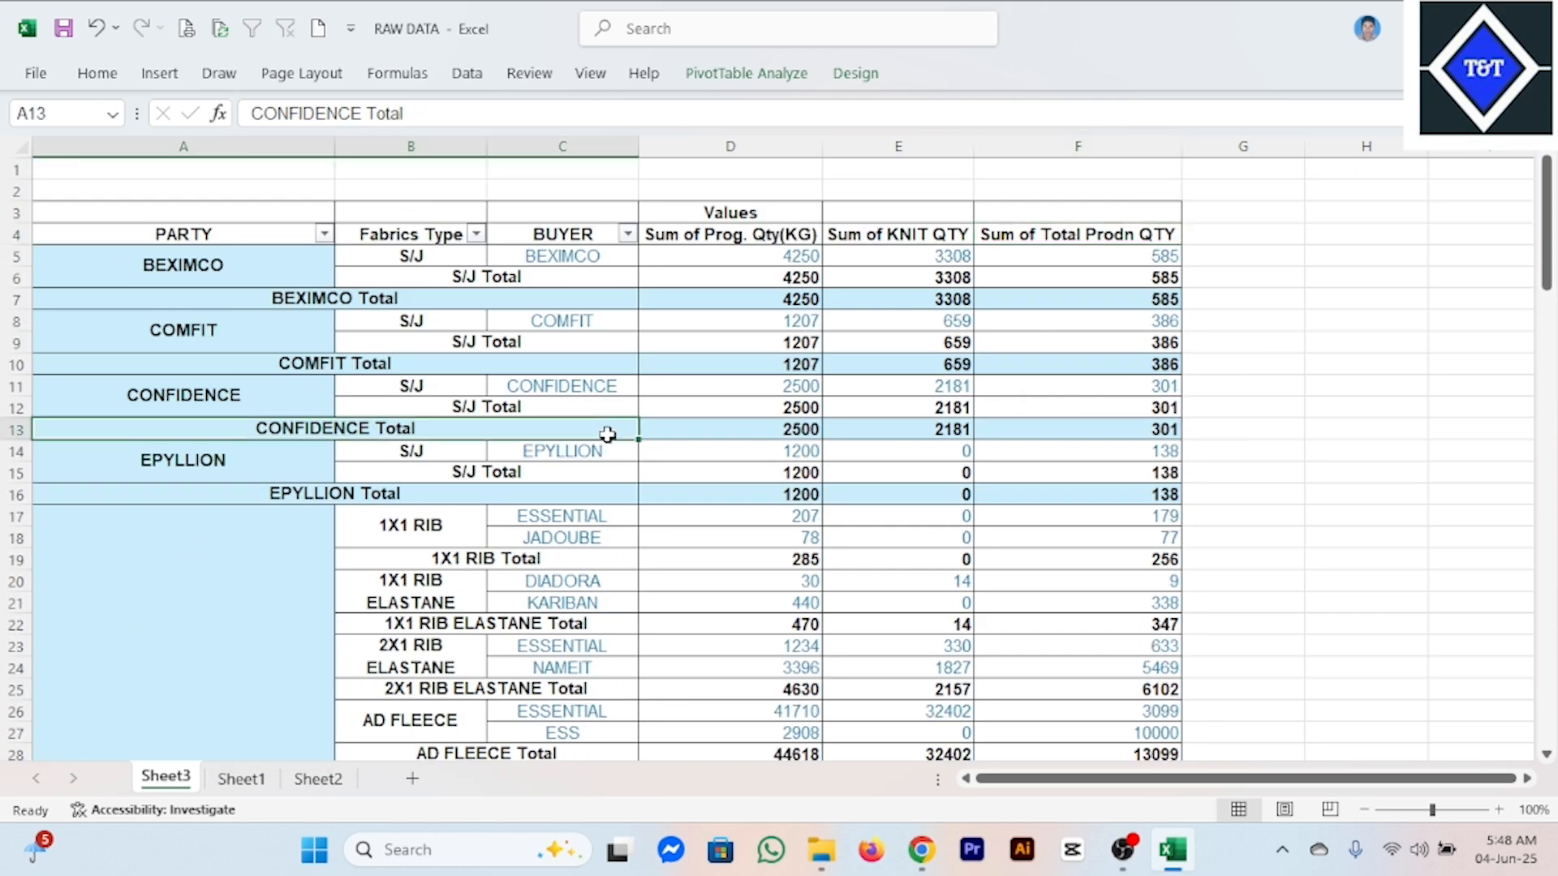
Remove the filter from the source data table on Sheet1 and return to the pivot table on Sheet3.
click(246, 779)
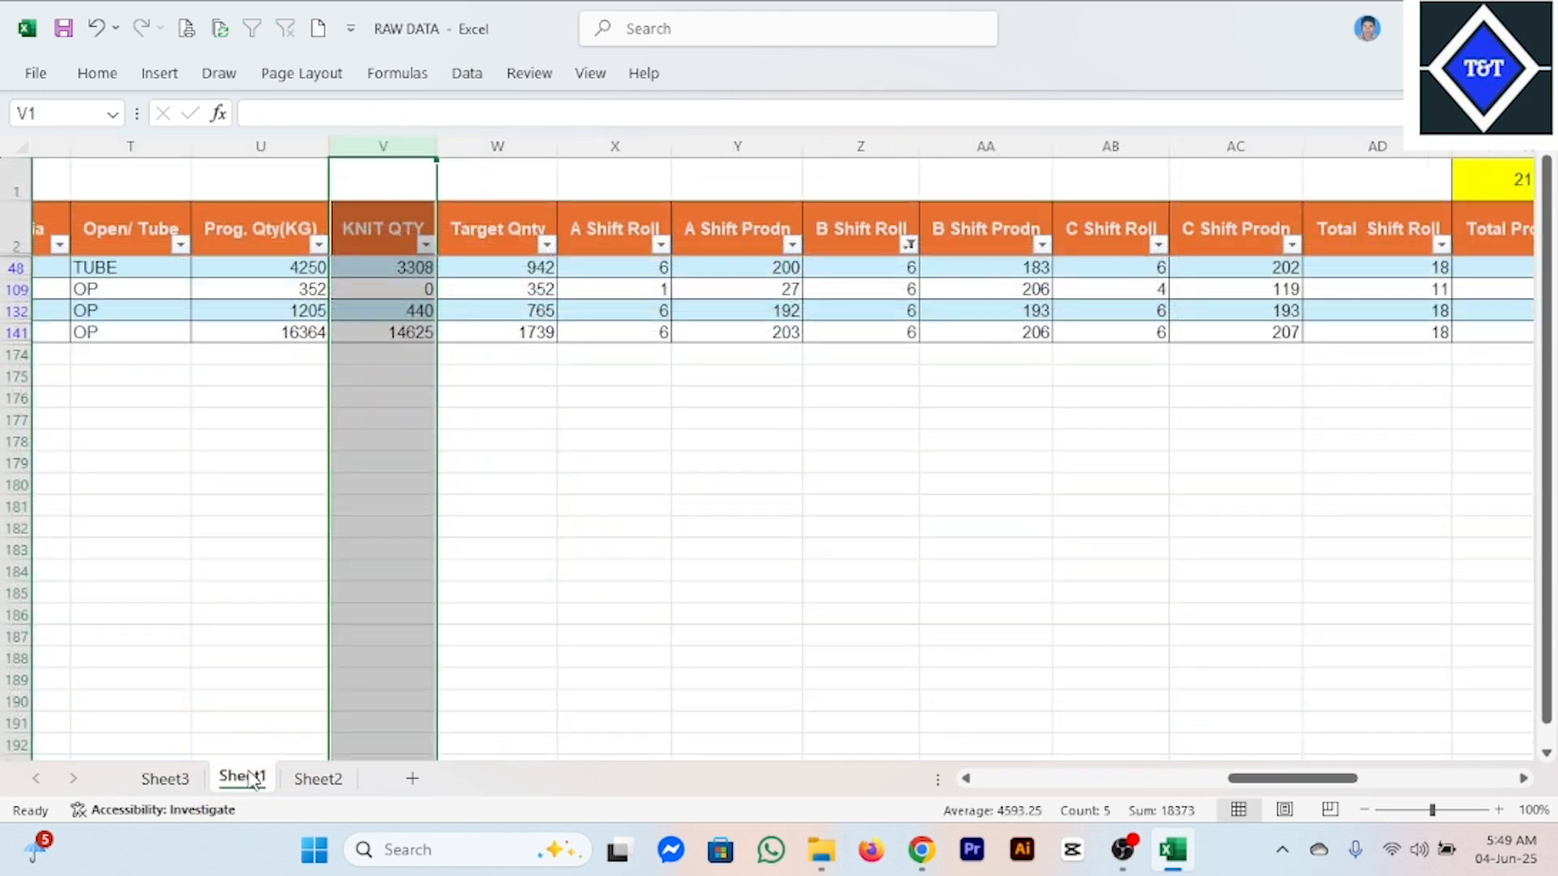
click(522, 332)
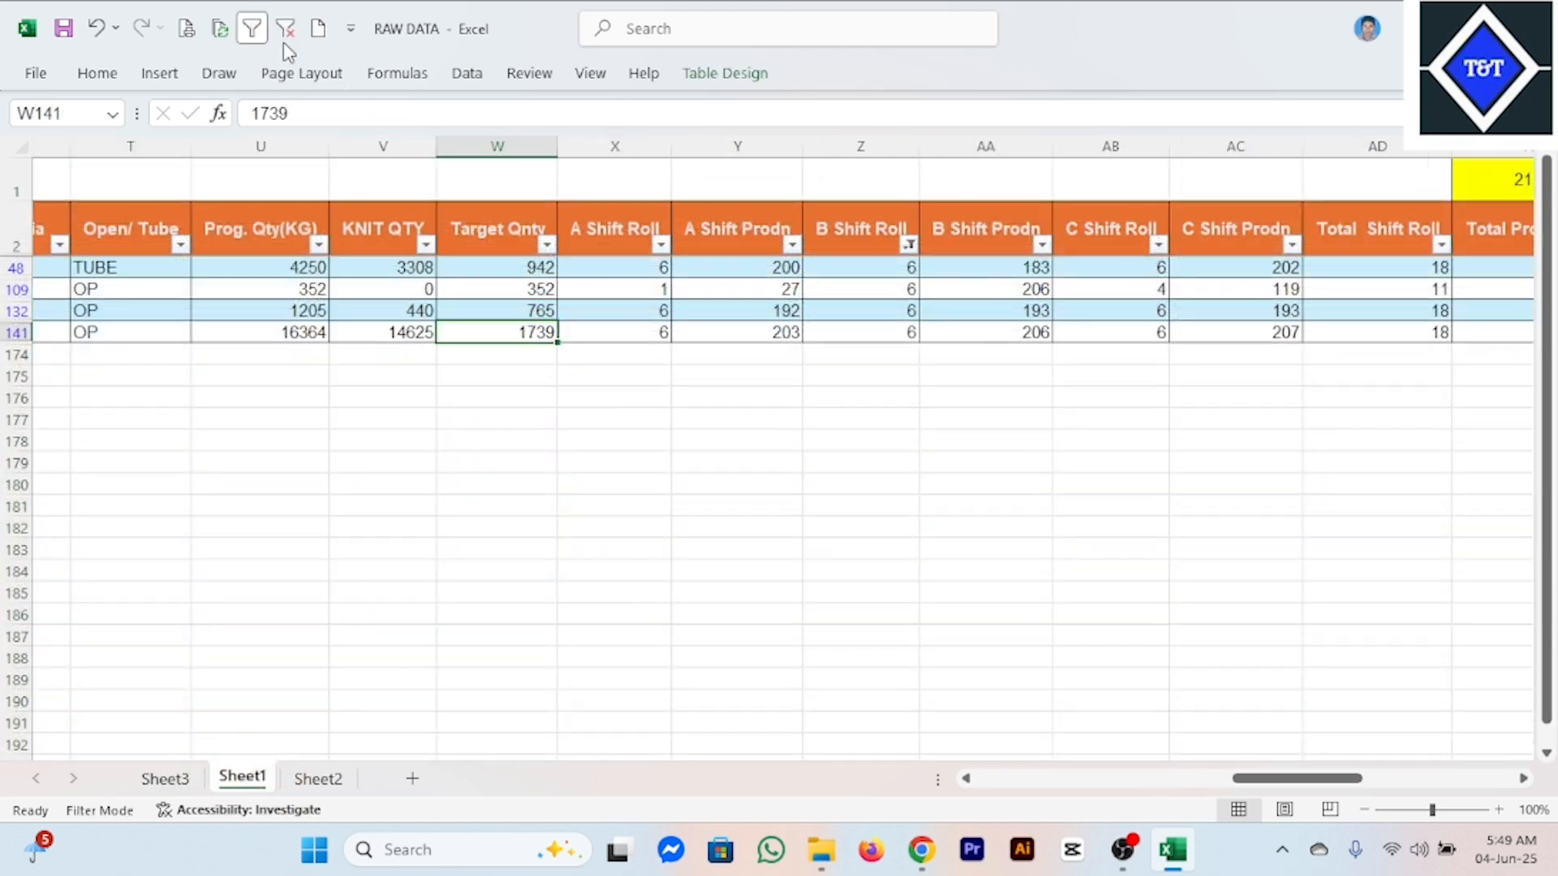
click(251, 29)
click(166, 779)
click(1148, 605)
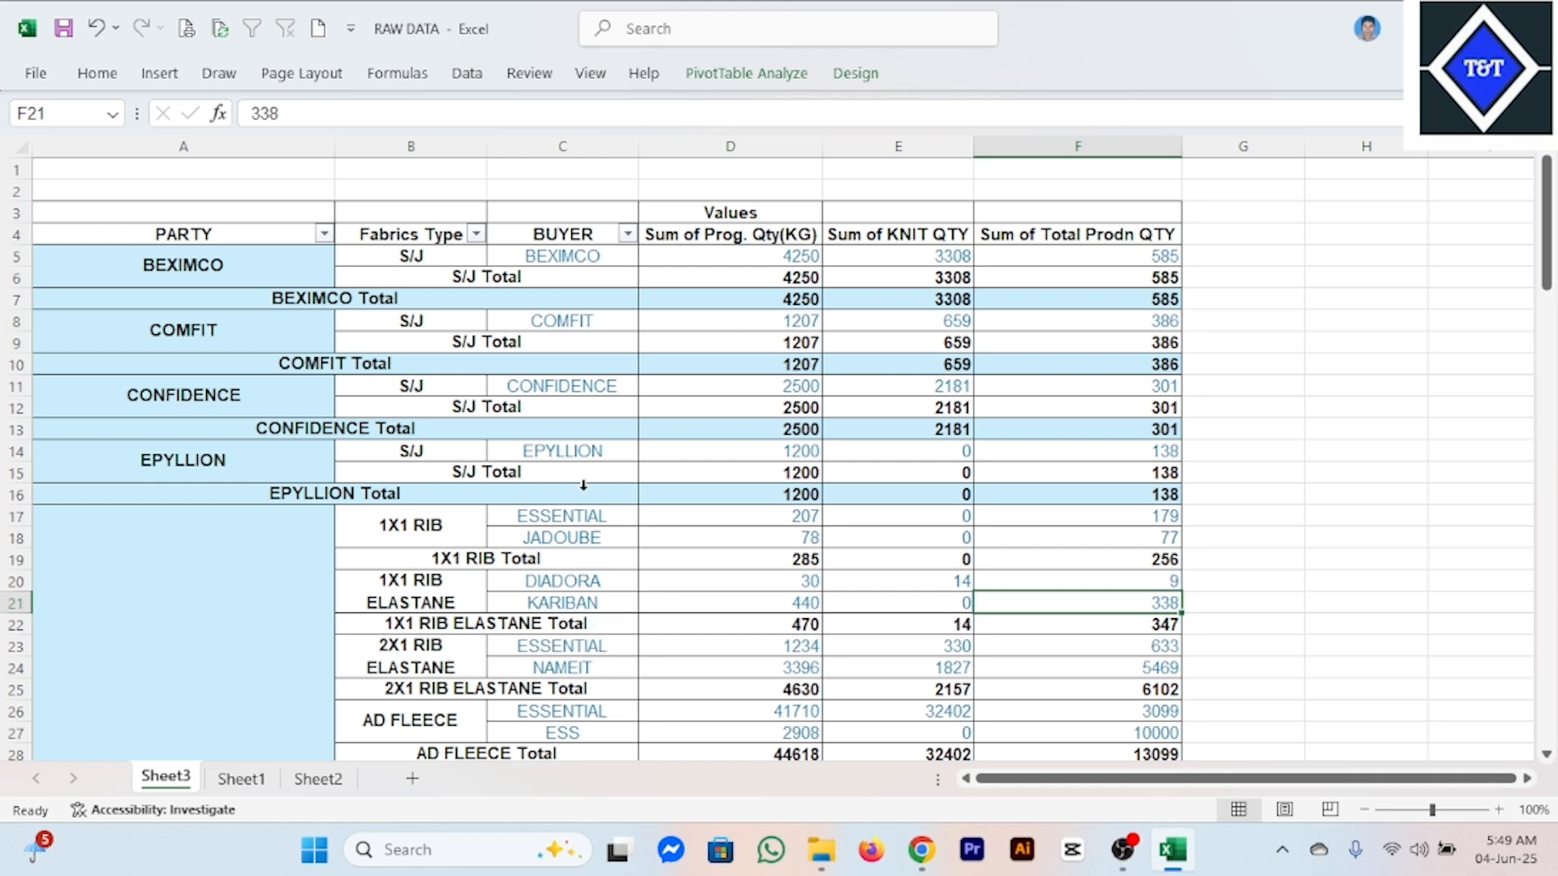
Show the PivotTable field list again and remove the BUYER field from the rows.
click(504, 318)
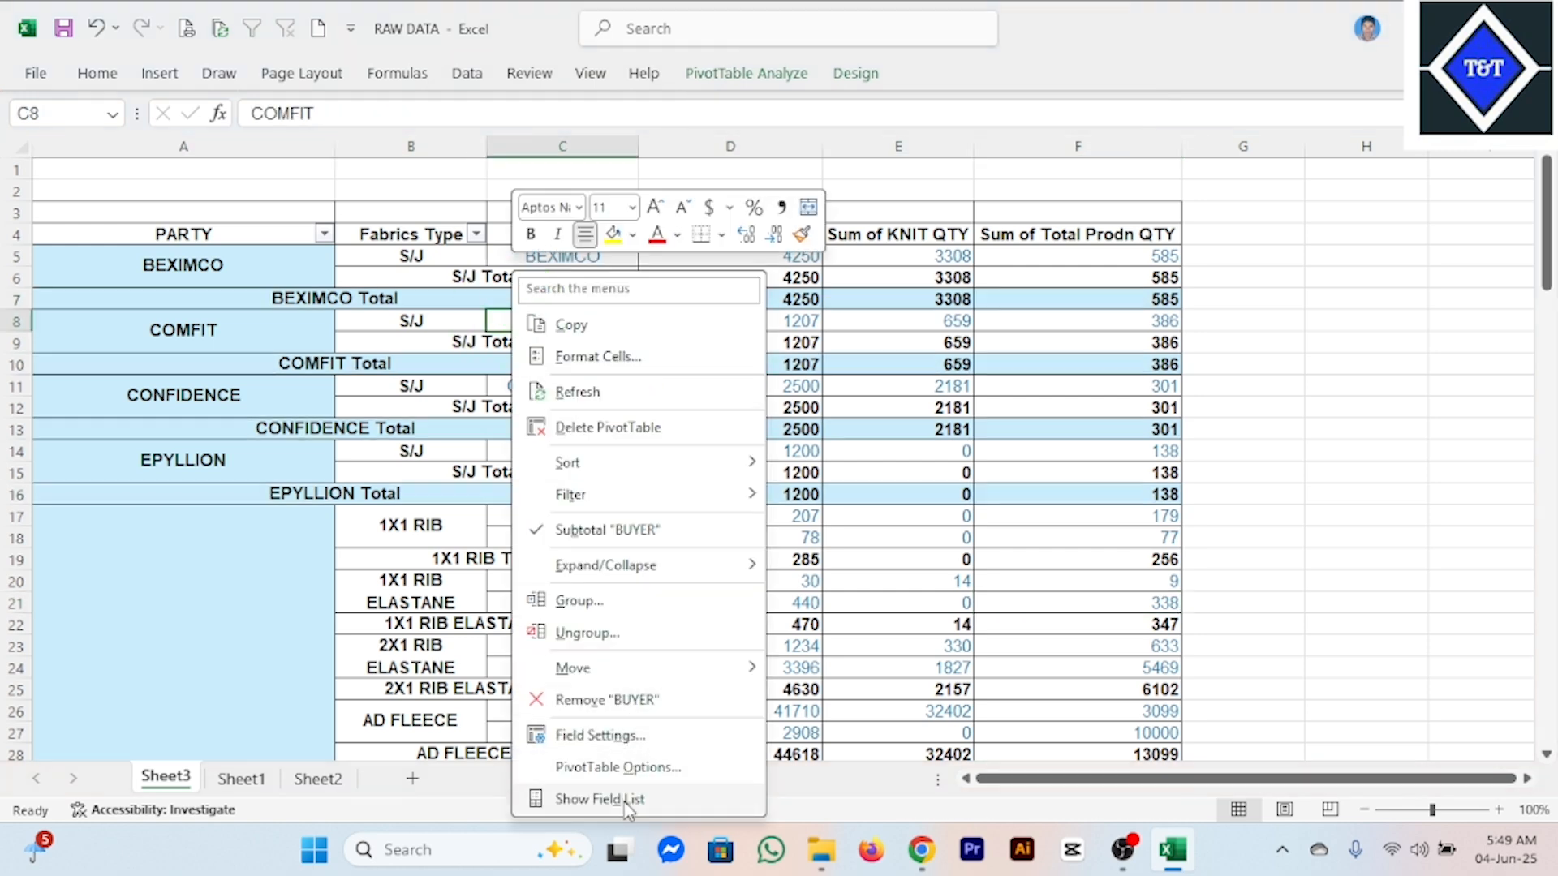
click(625, 799)
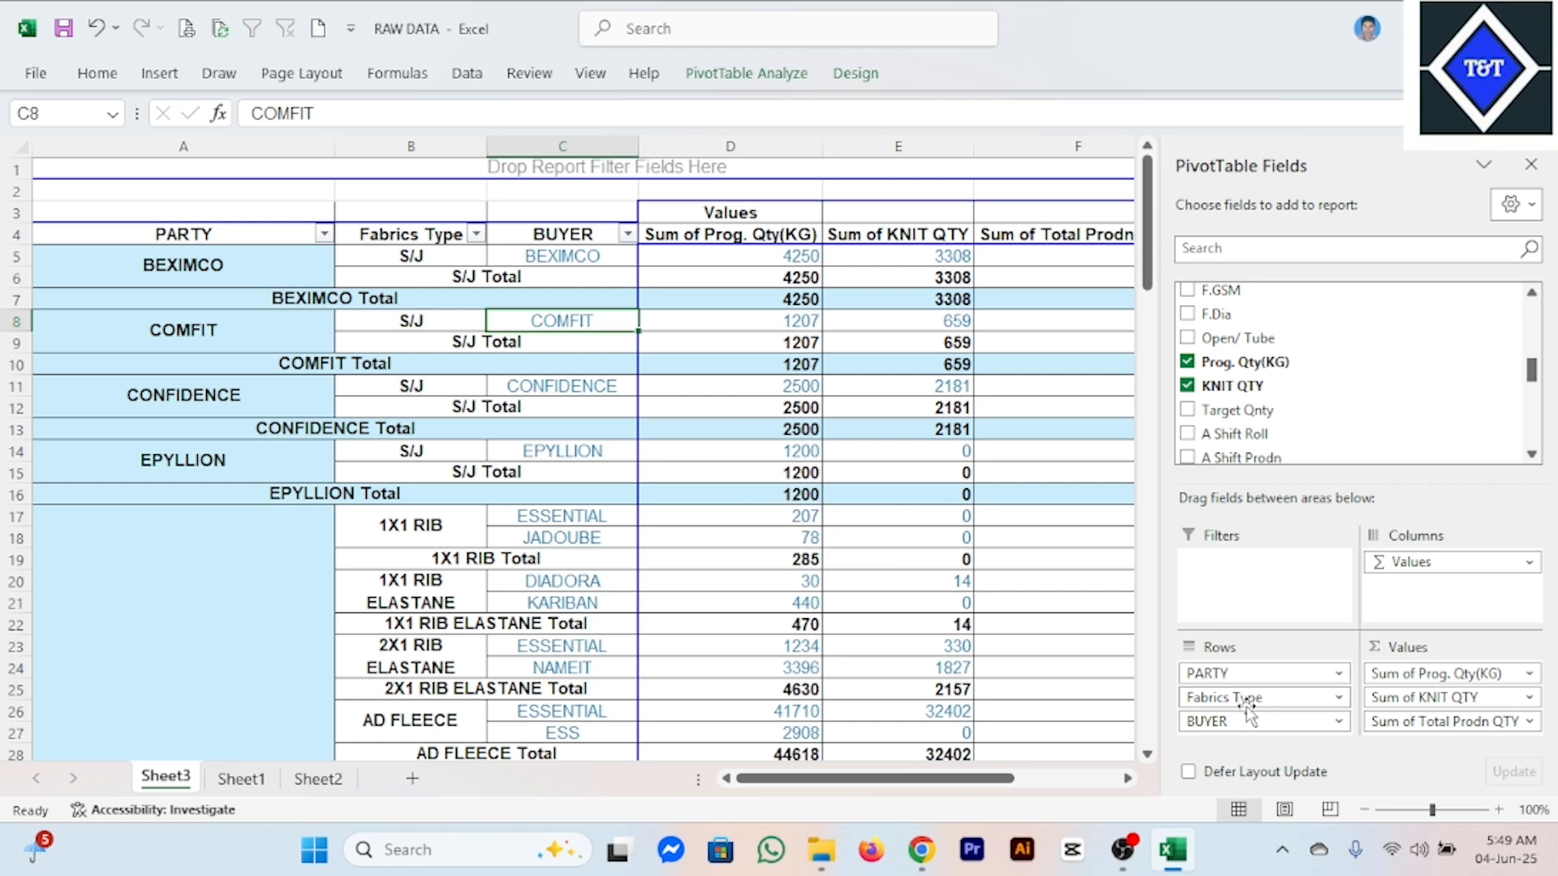
drag(1229, 727, 984, 616)
click(645, 460)
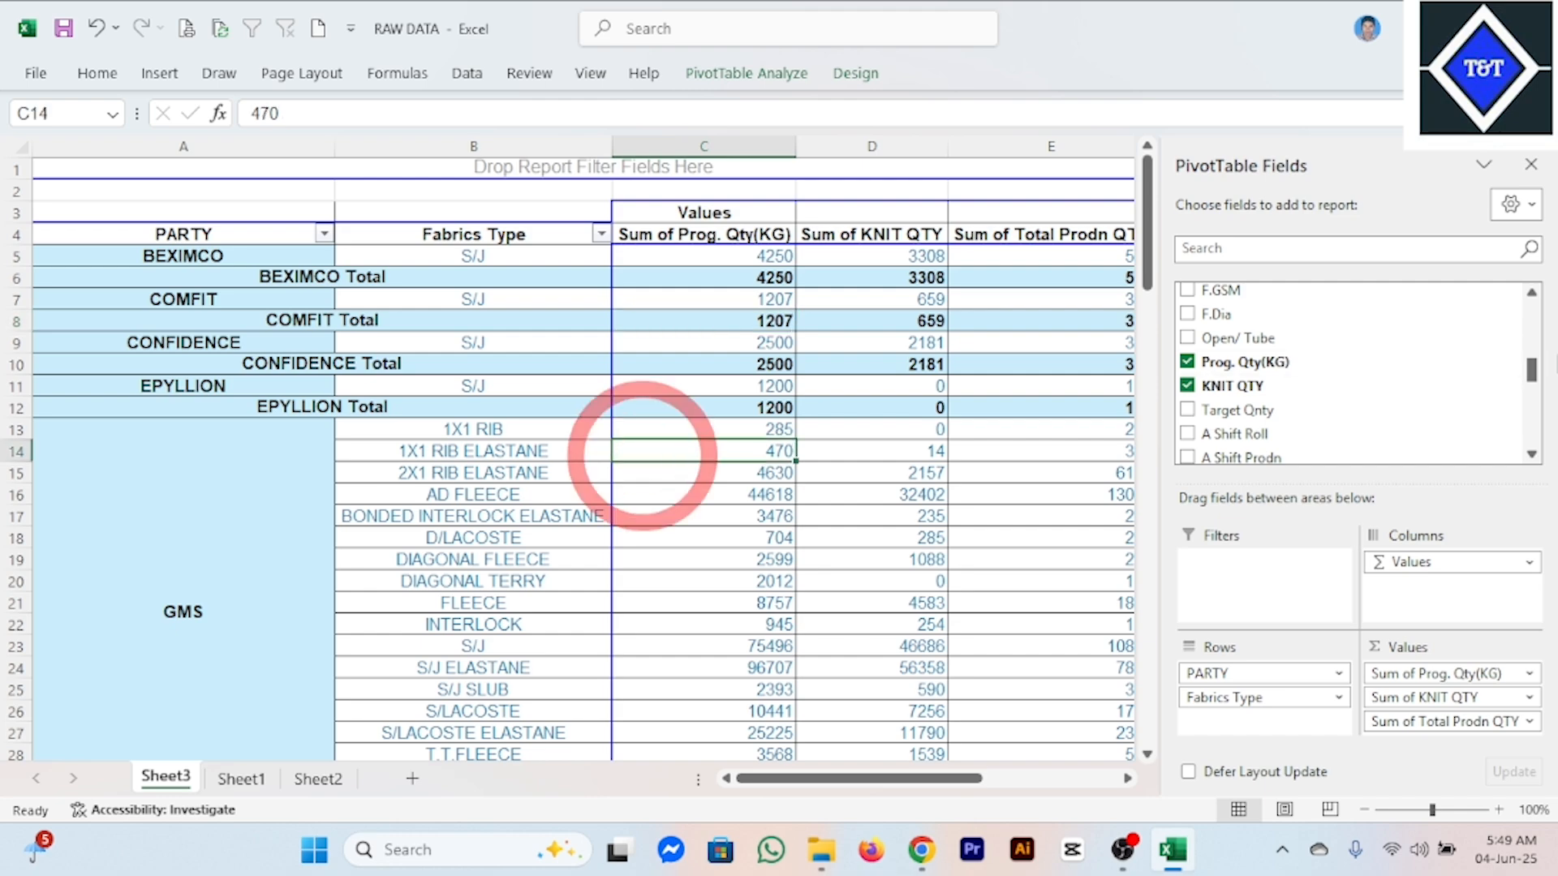
Examine the report grouped by party and fabric type down to the grand total.
scroll(645, 487, down, 2)
click(645, 511)
scroll(706, 499, down, 5)
scroll(766, 494, up, 7)
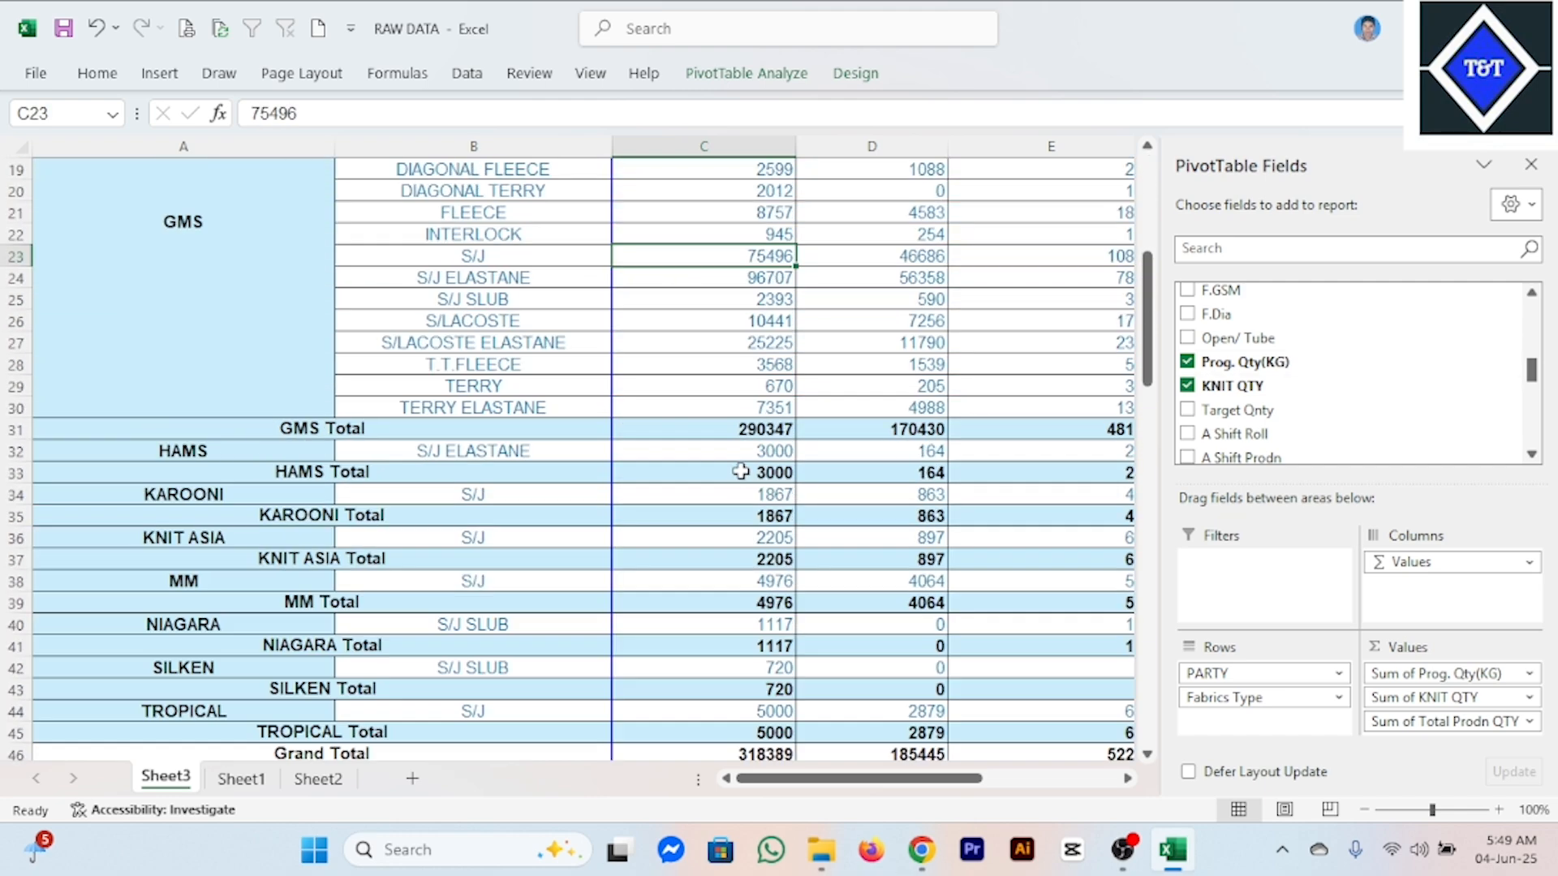
click(810, 460)
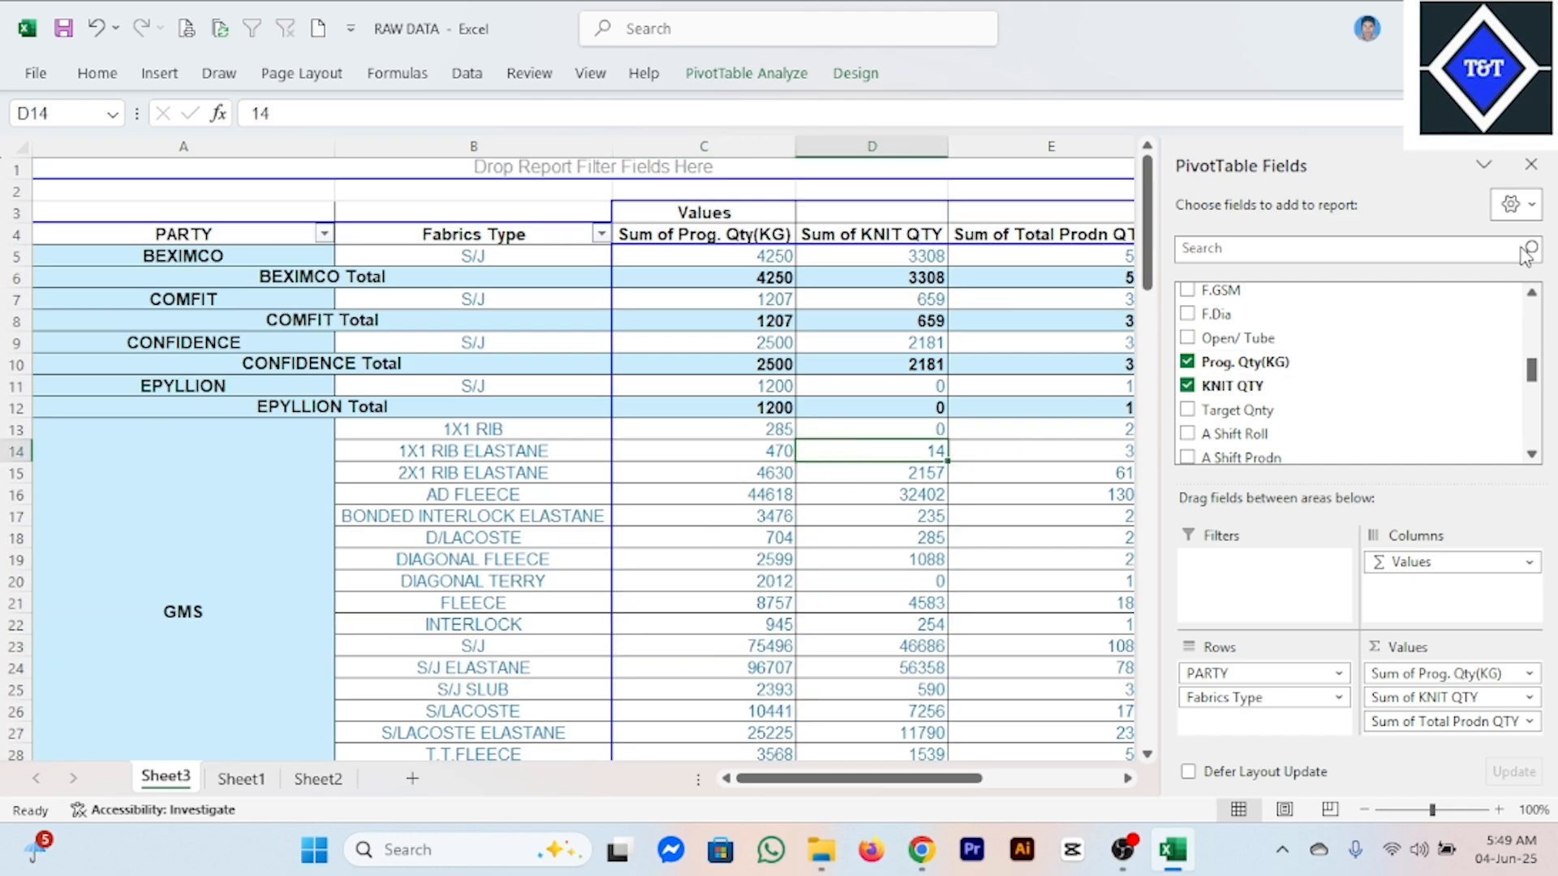
right_click(661, 428)
key(Escape)
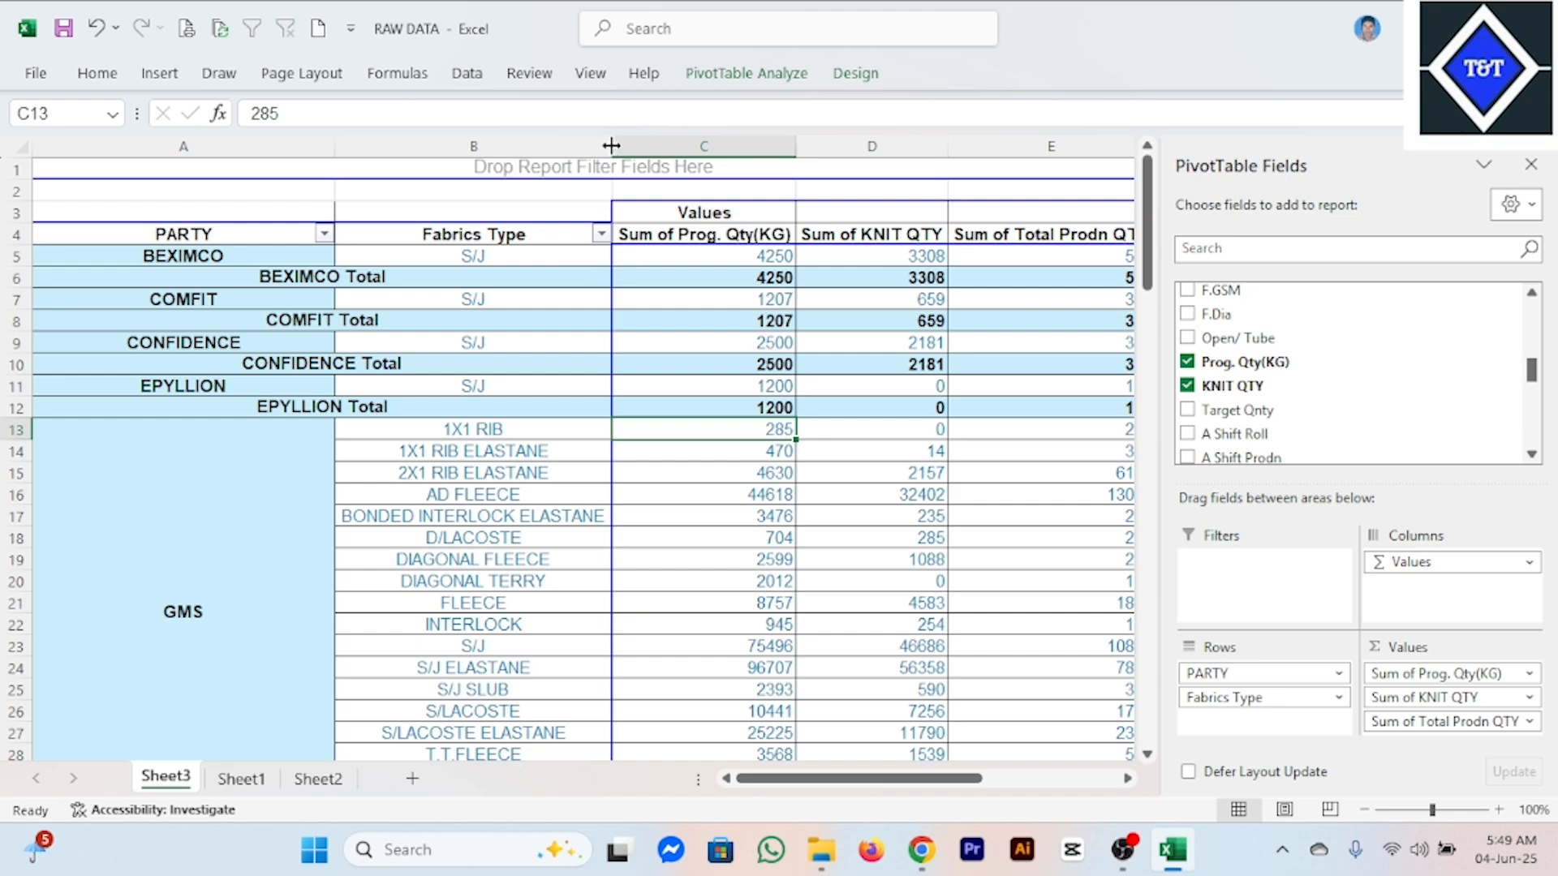
Narrow the Fabrics Type and PARTY columns so that all three value columns fit beside the field list.
drag(611, 146, 496, 146)
drag(336, 155, 168, 153)
click(650, 385)
Review the quantities of each party and fabric type in the condensed pivot table, including party totals and the grand total.
scroll(730, 487, down, 10)
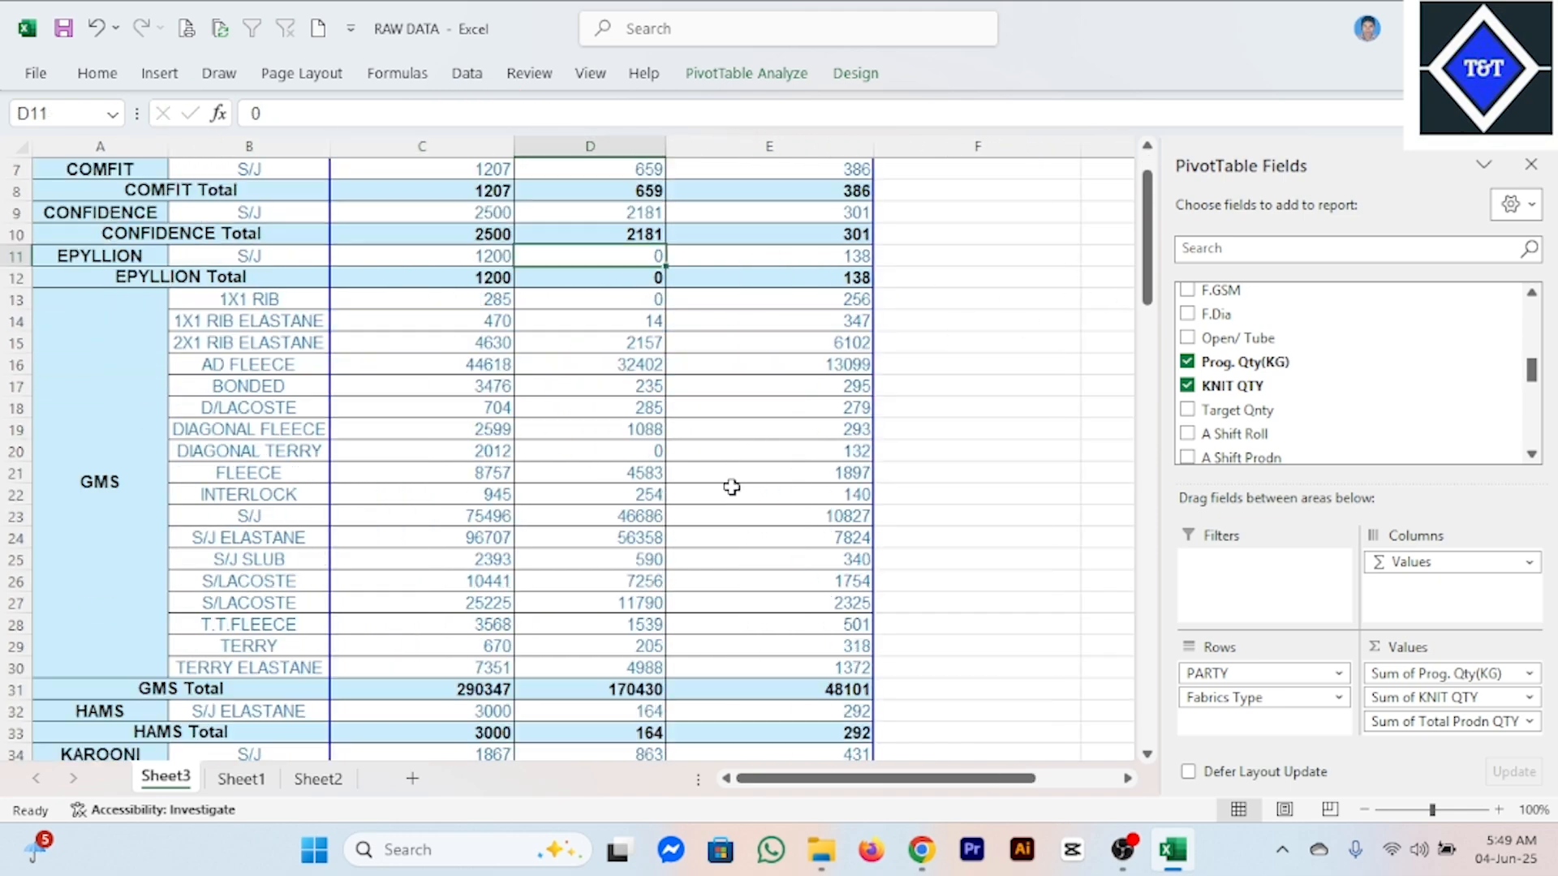
click(545, 411)
scroll(712, 417, up, 8)
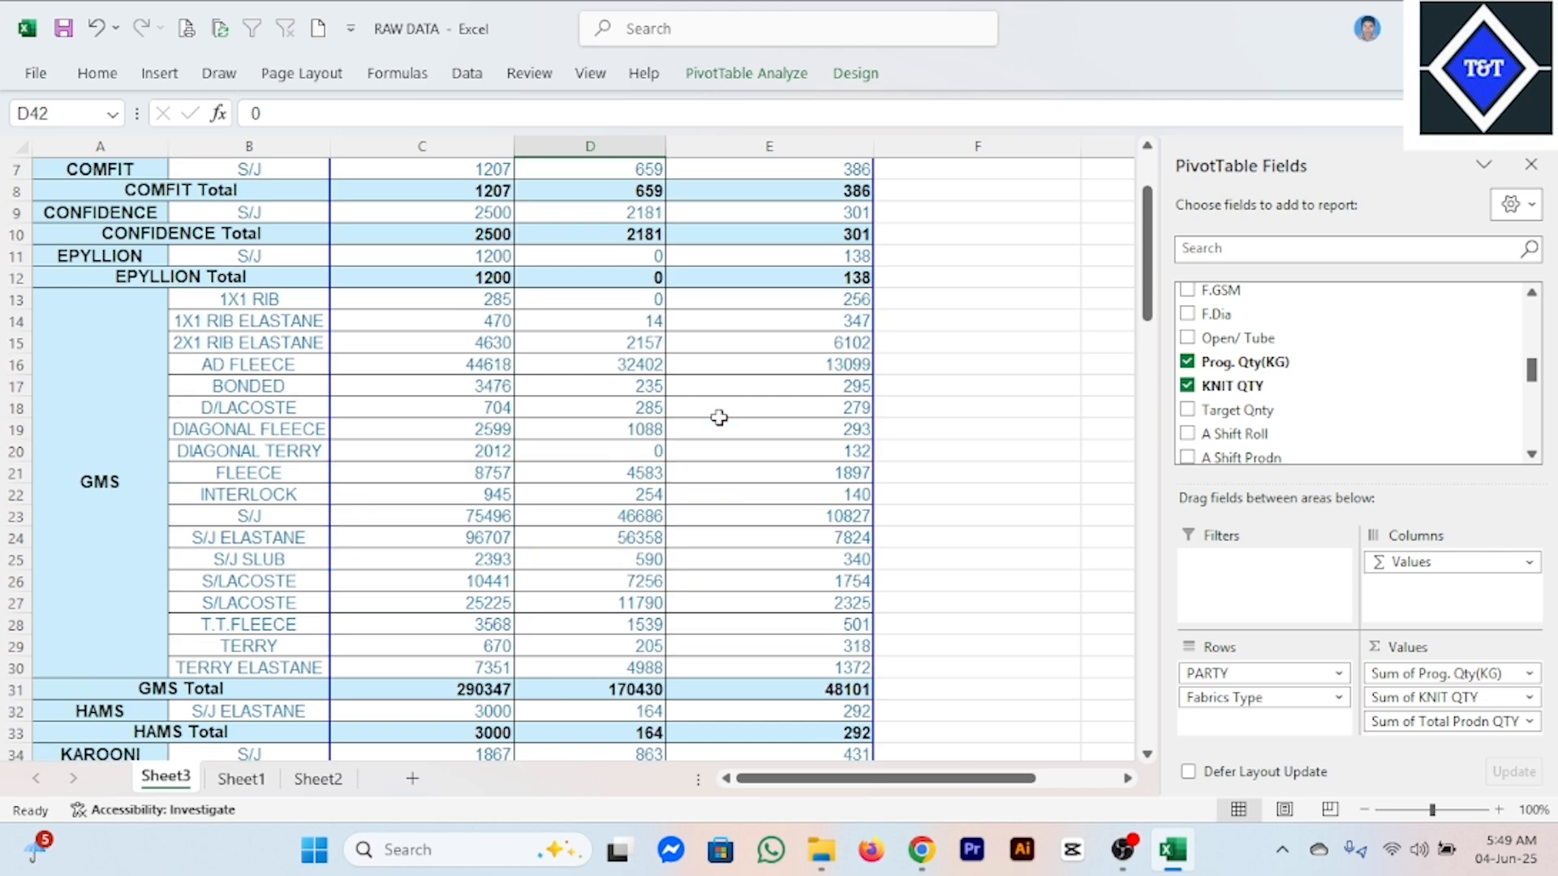
click(747, 421)
click(654, 390)
click(624, 365)
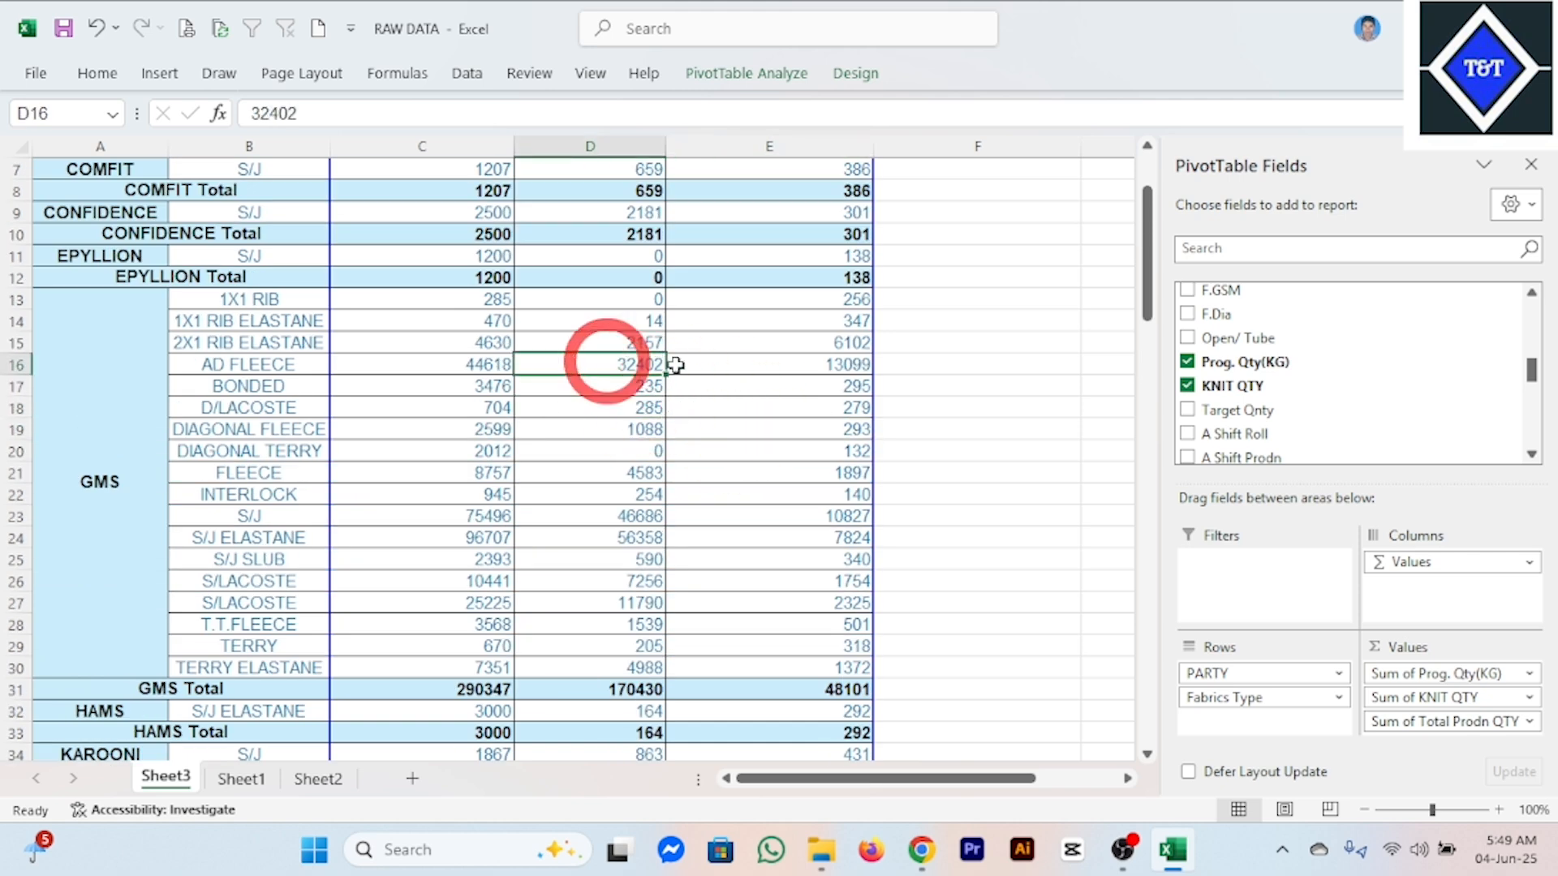
scroll(637, 394, up, 2)
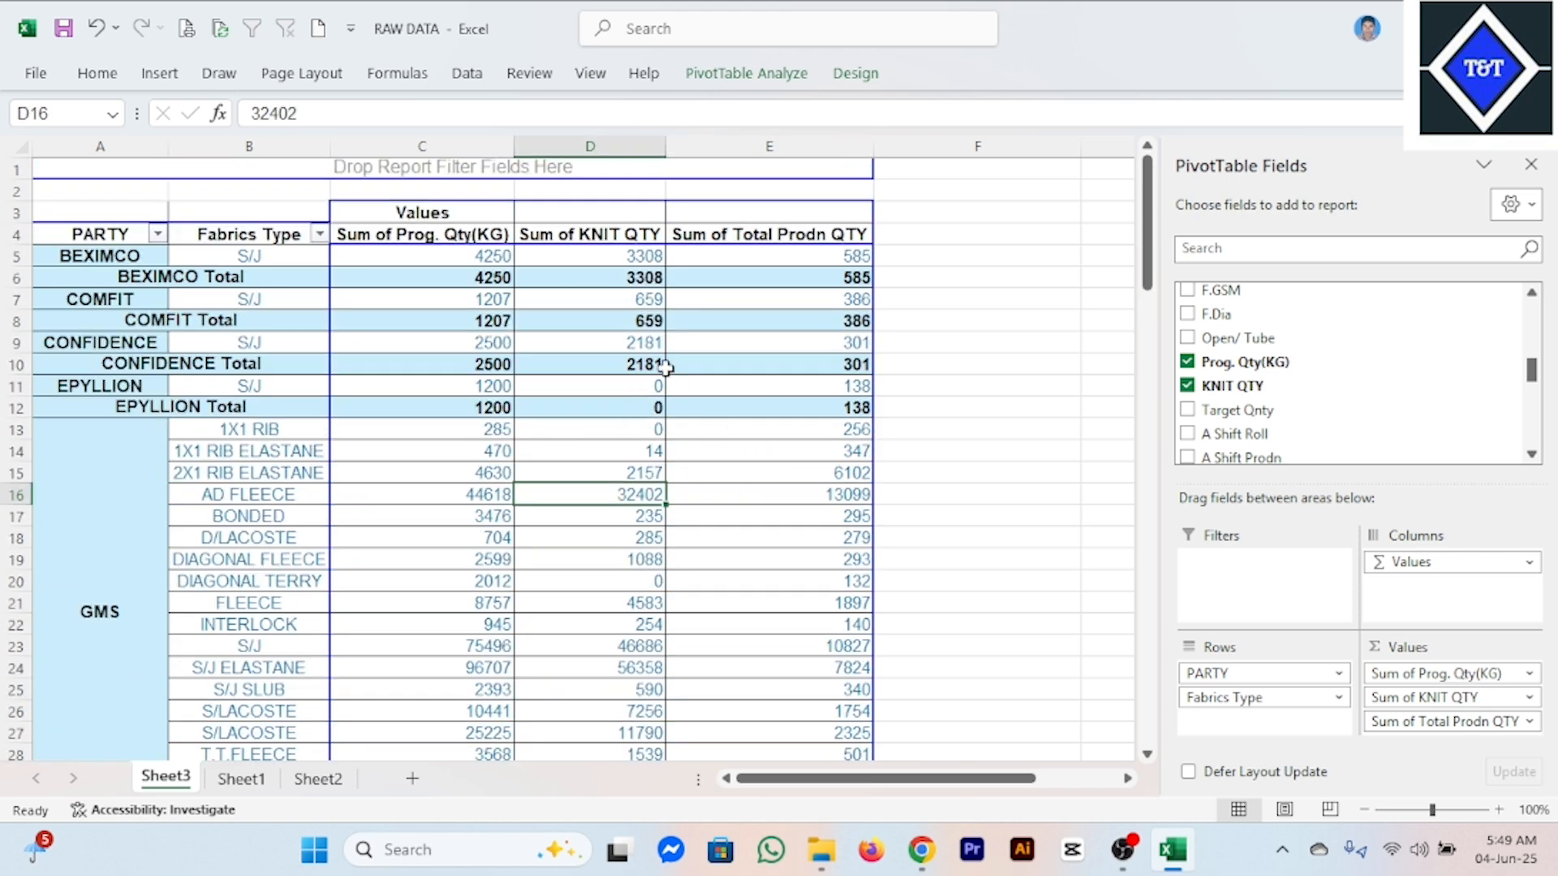
click(695, 386)
click(558, 456)
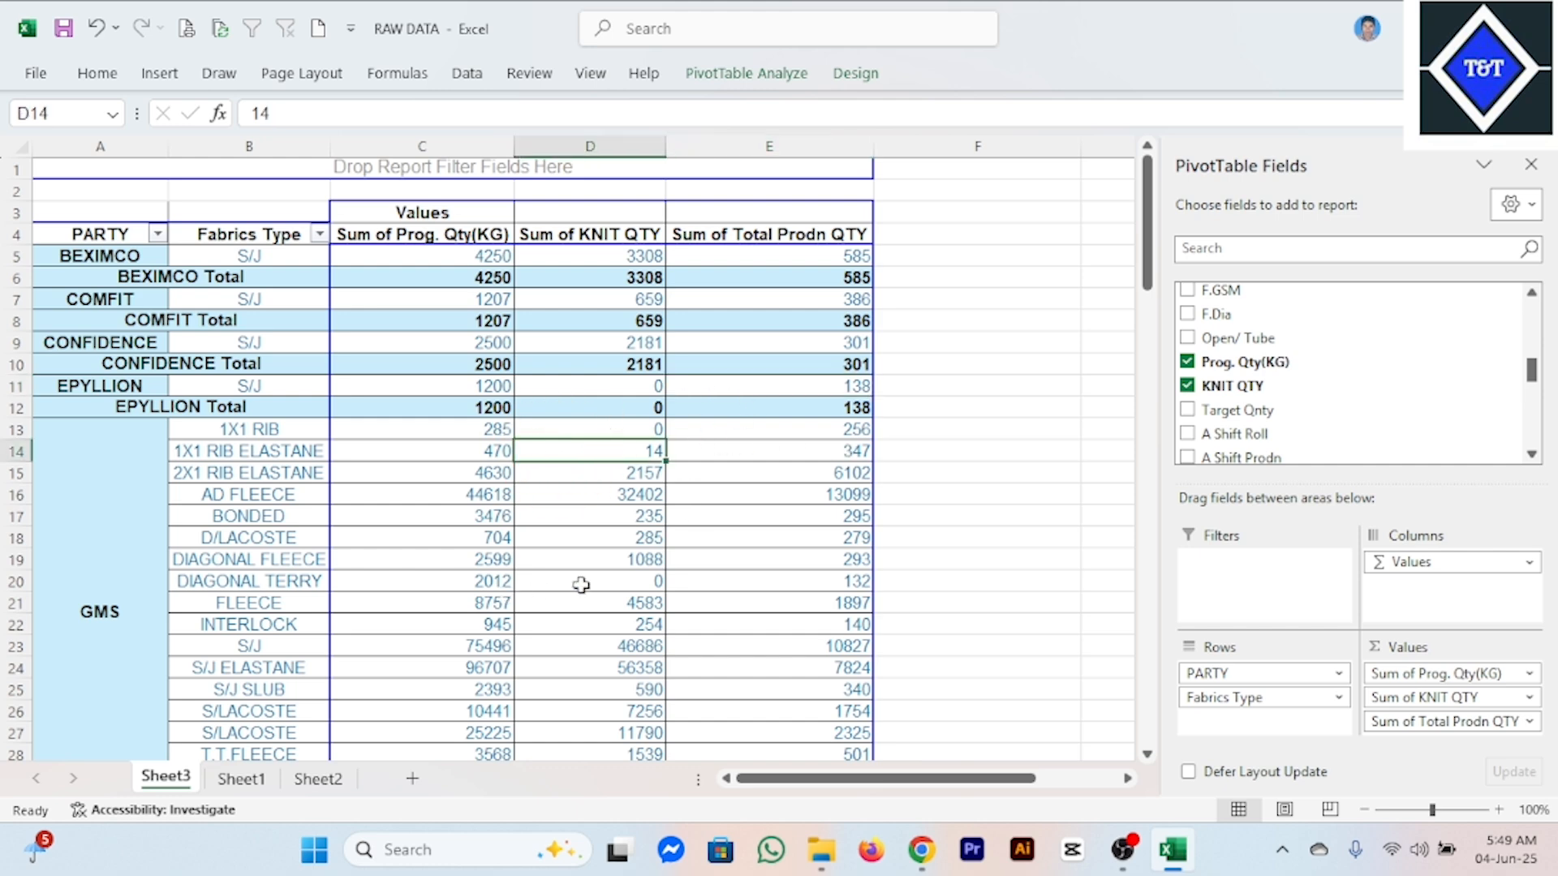
click(654, 515)
click(731, 450)
click(649, 429)
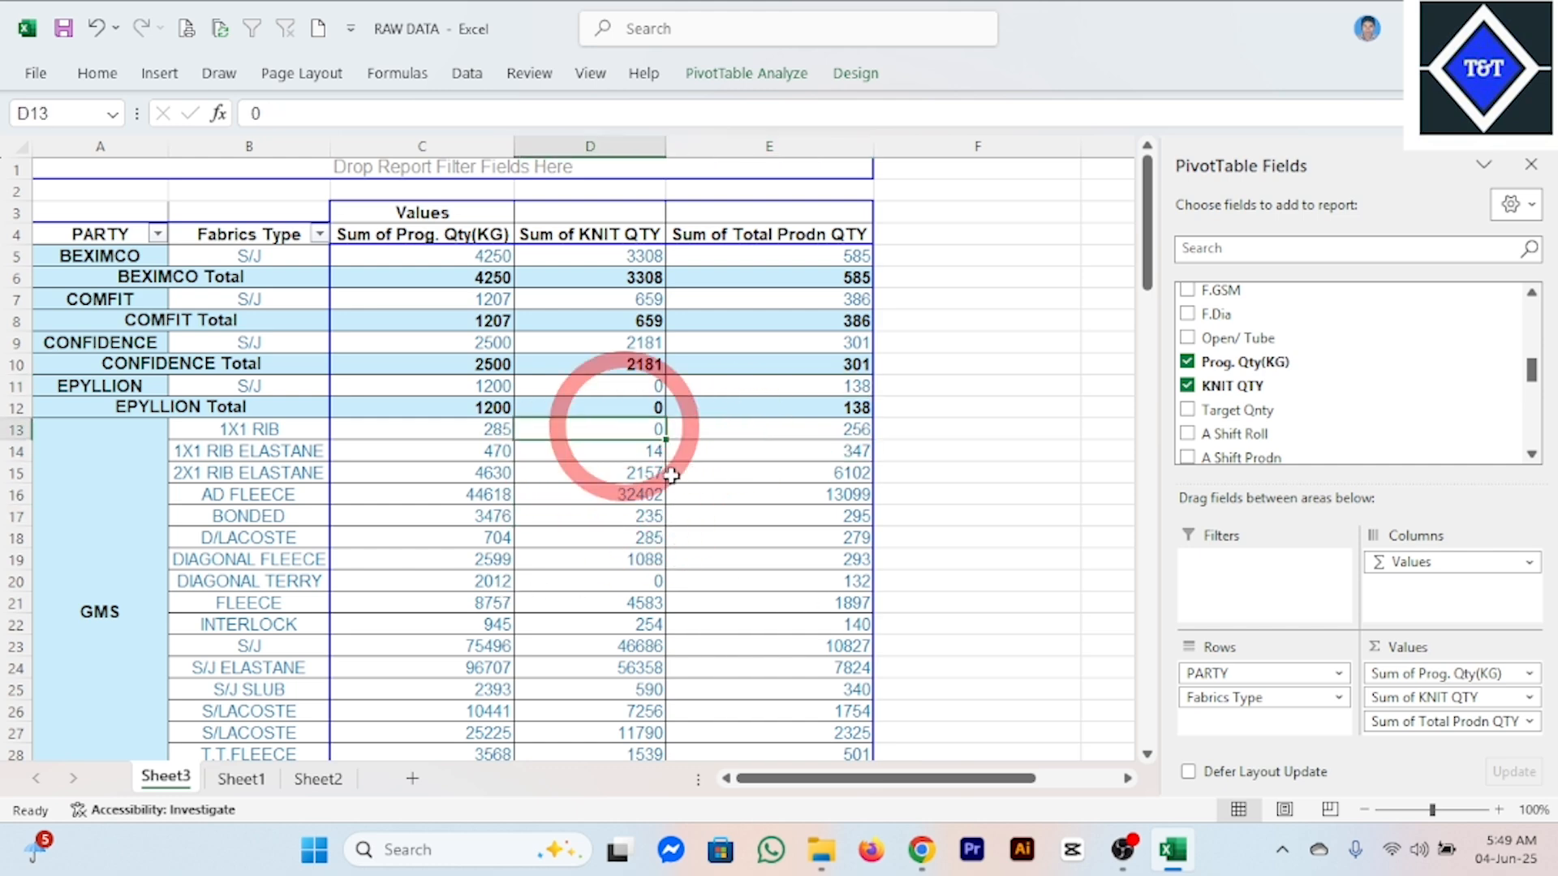
scroll(674, 527, down, 9)
click(632, 432)
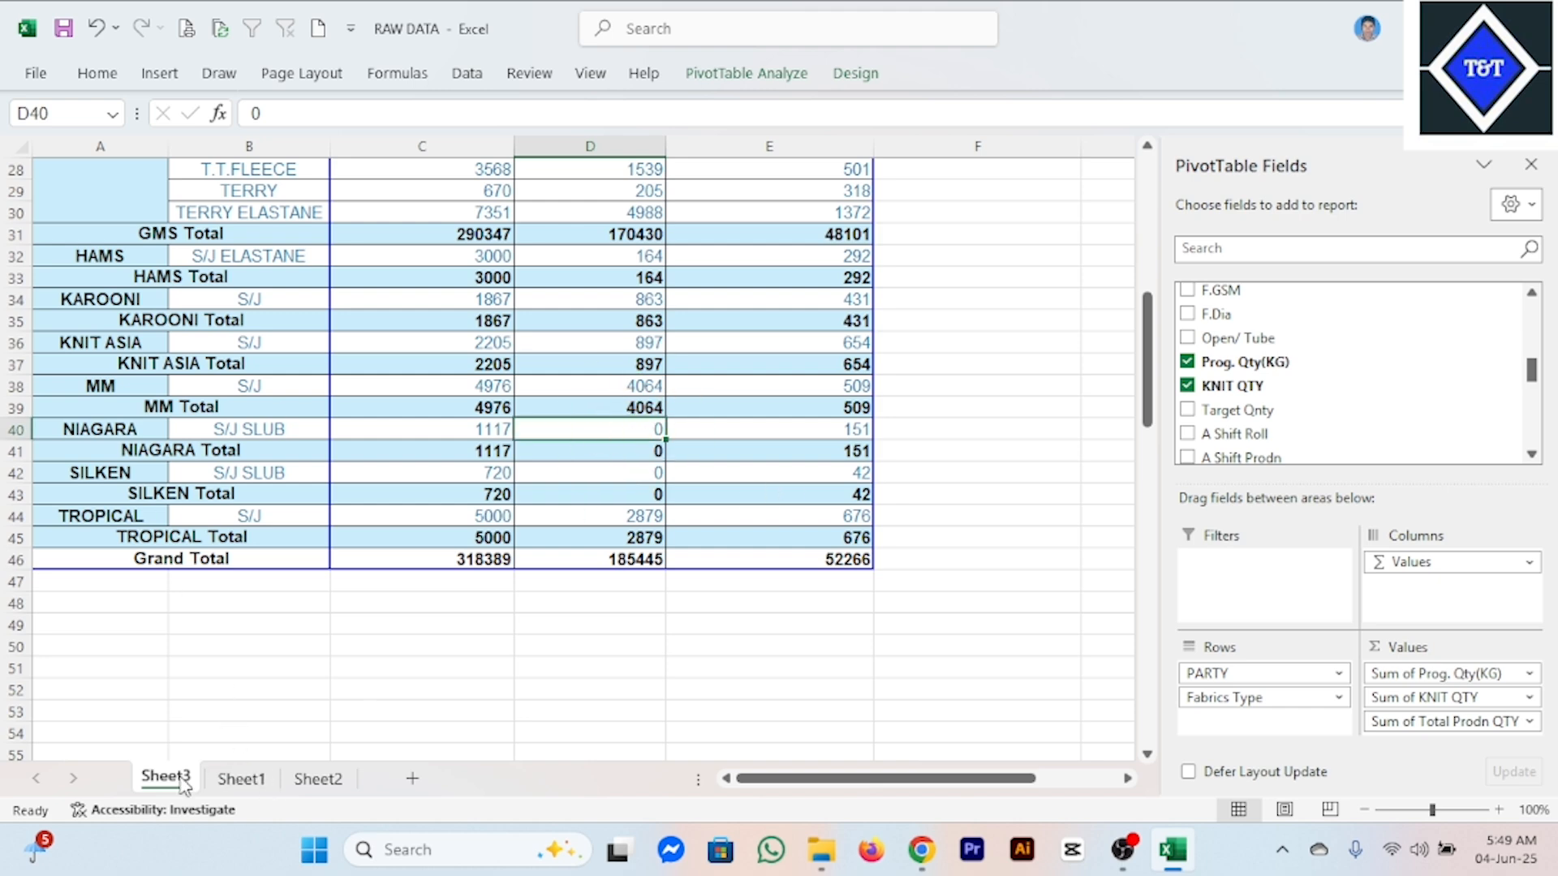
click(769, 491)
scroll(698, 479, up, 9)
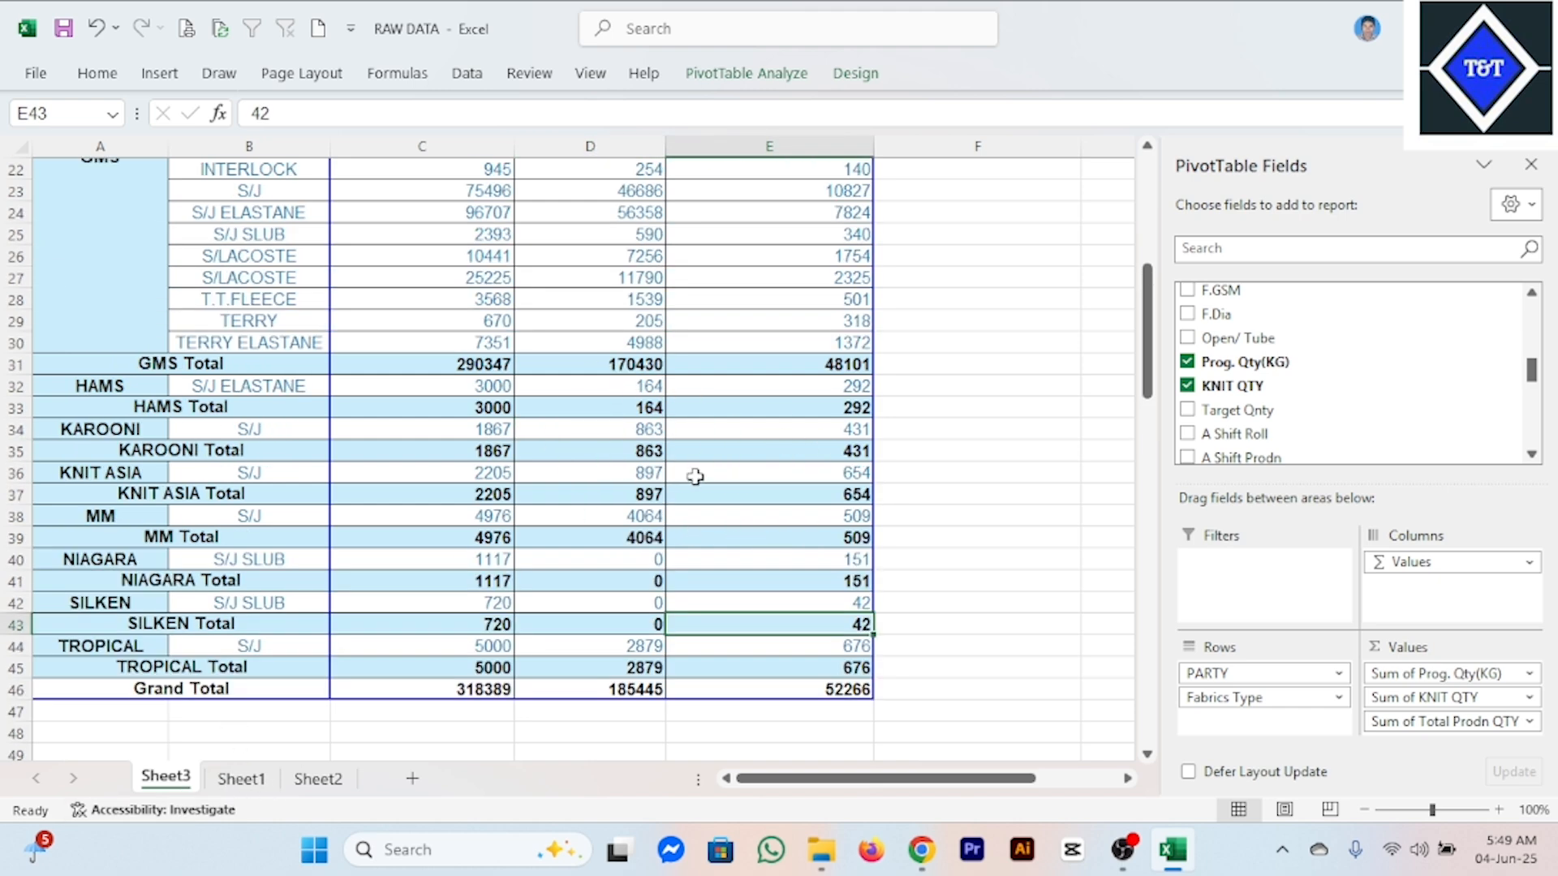
Turn on banded rows and banded columns in the pivot table's style options.
click(560, 321)
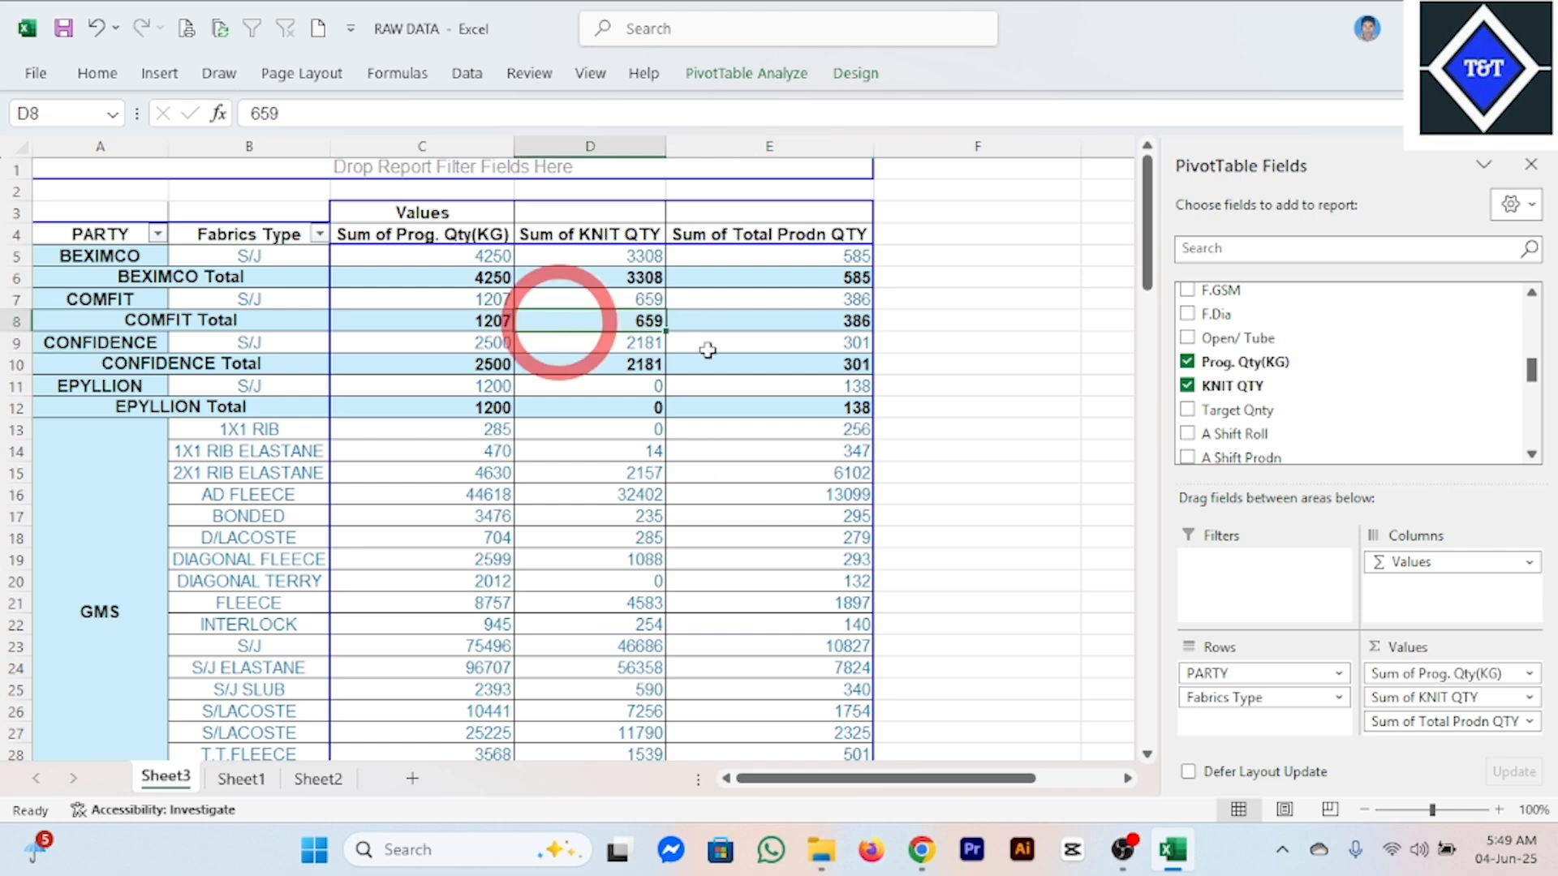
click(856, 73)
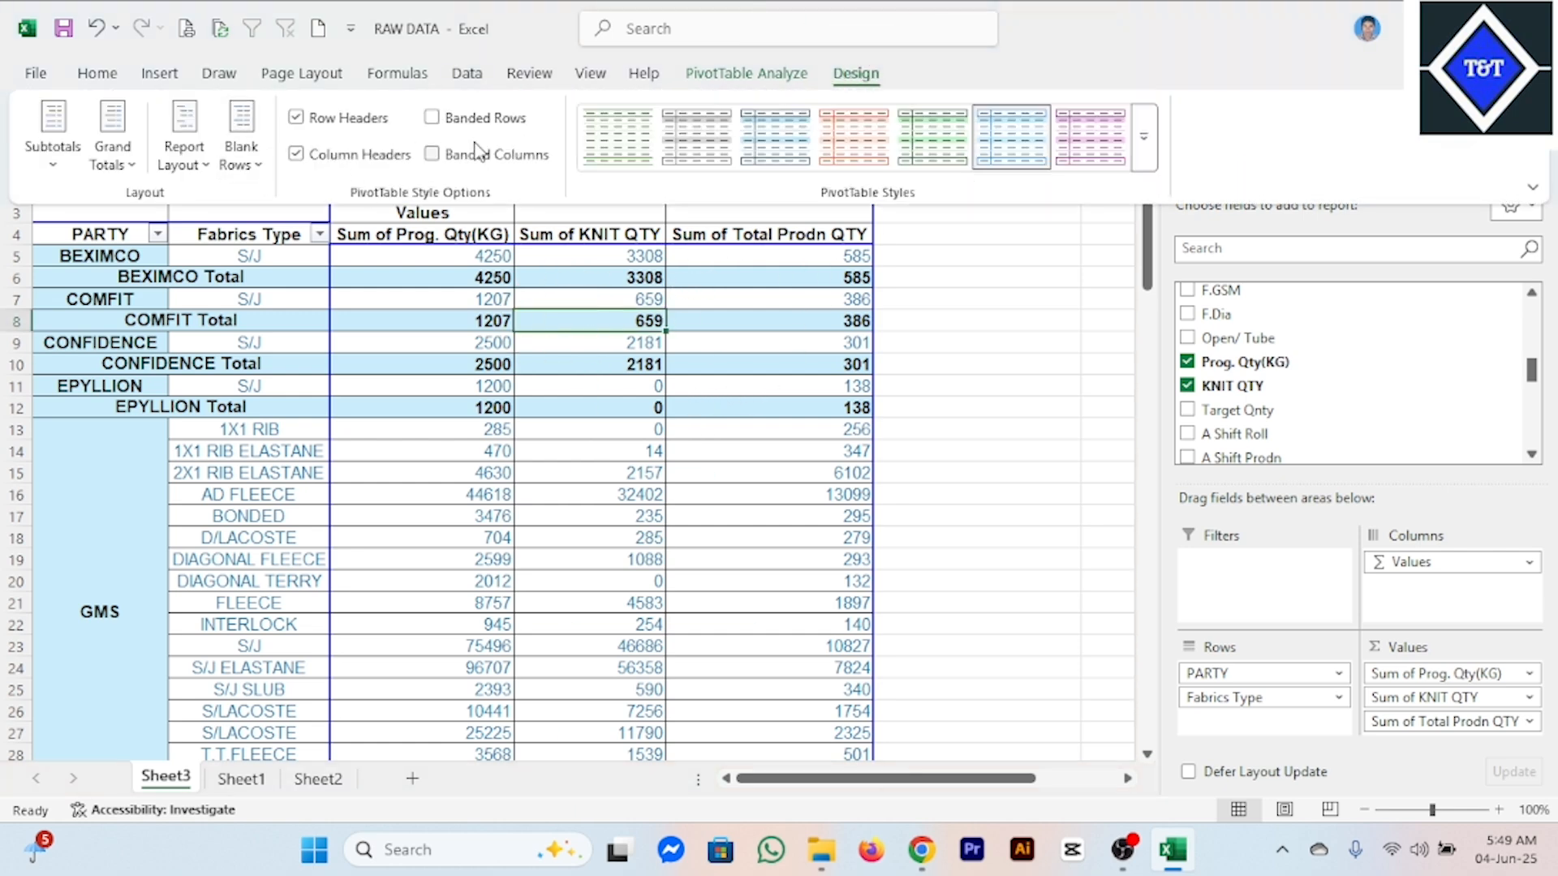
click(433, 118)
click(440, 120)
click(439, 121)
click(435, 155)
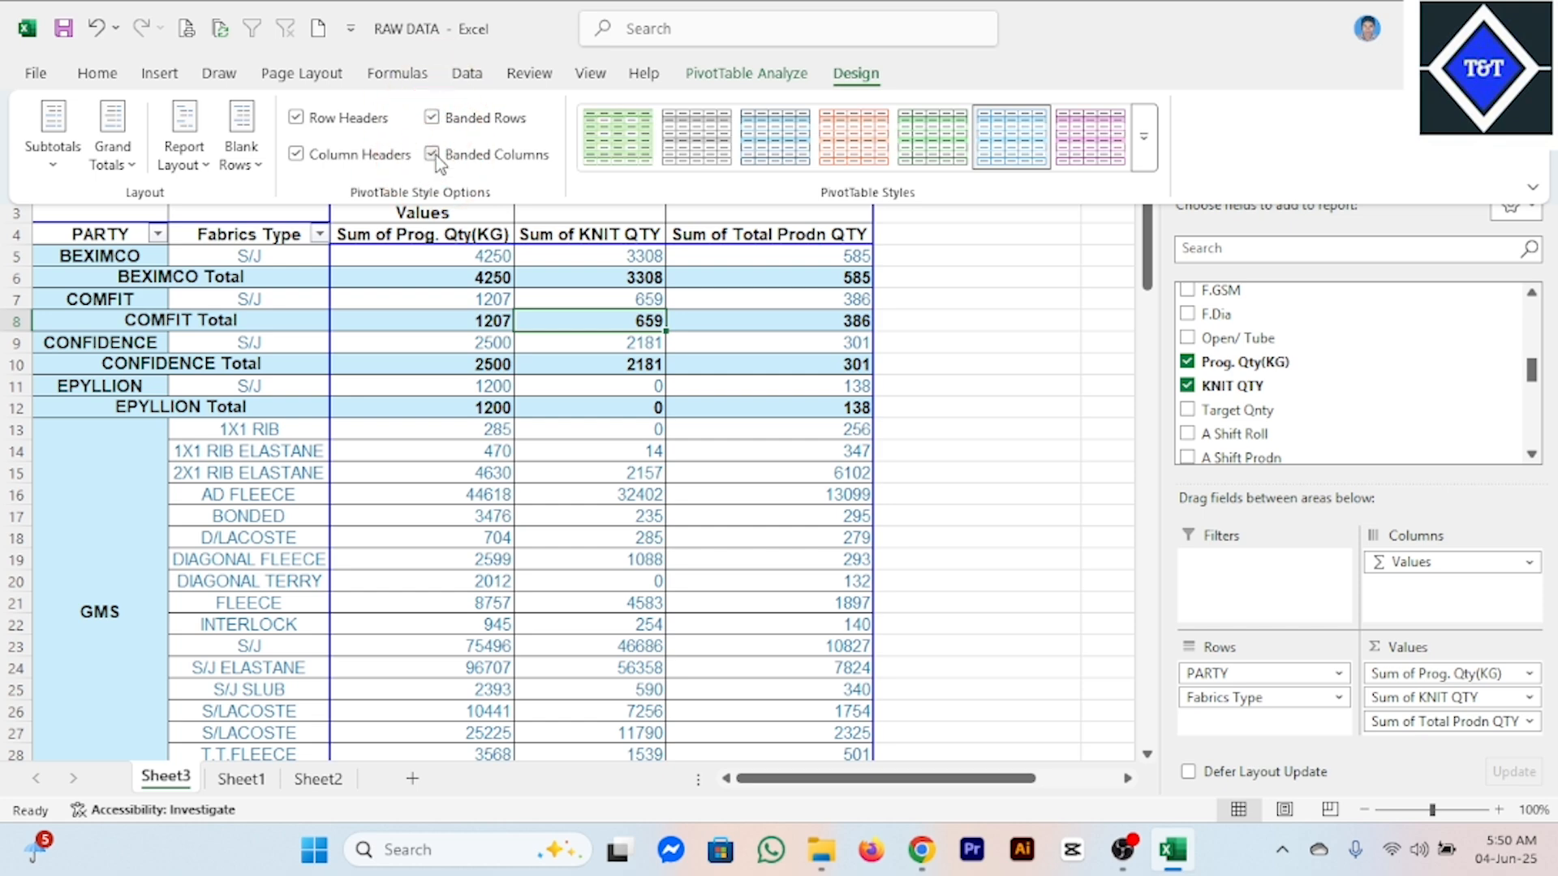
Turn off banded columns and banded rows in the pivot table's style options.
click(435, 154)
click(435, 122)
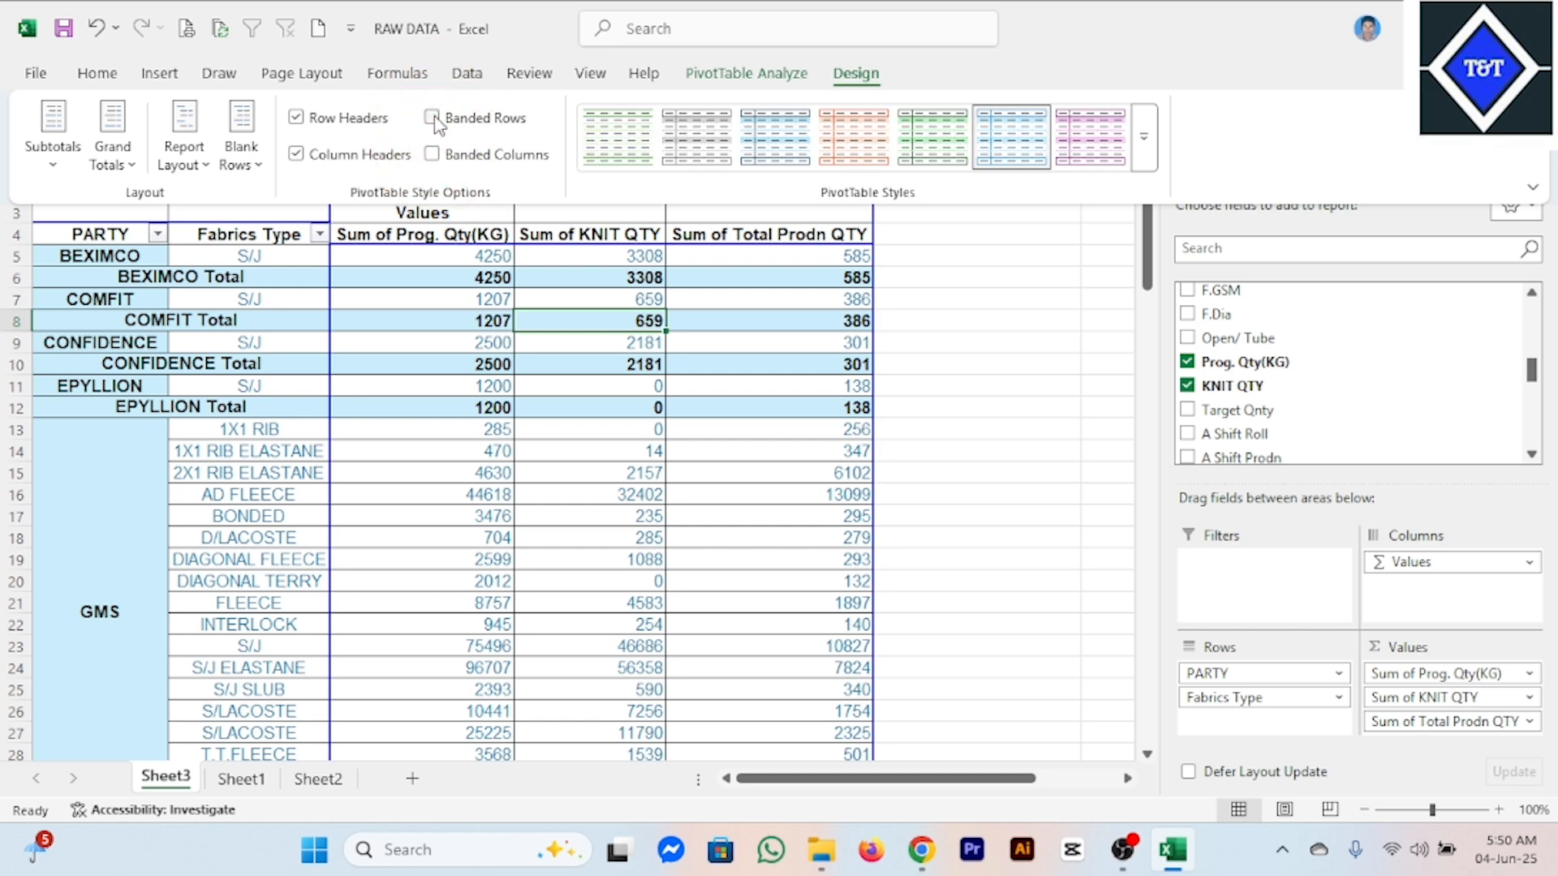
click(625, 416)
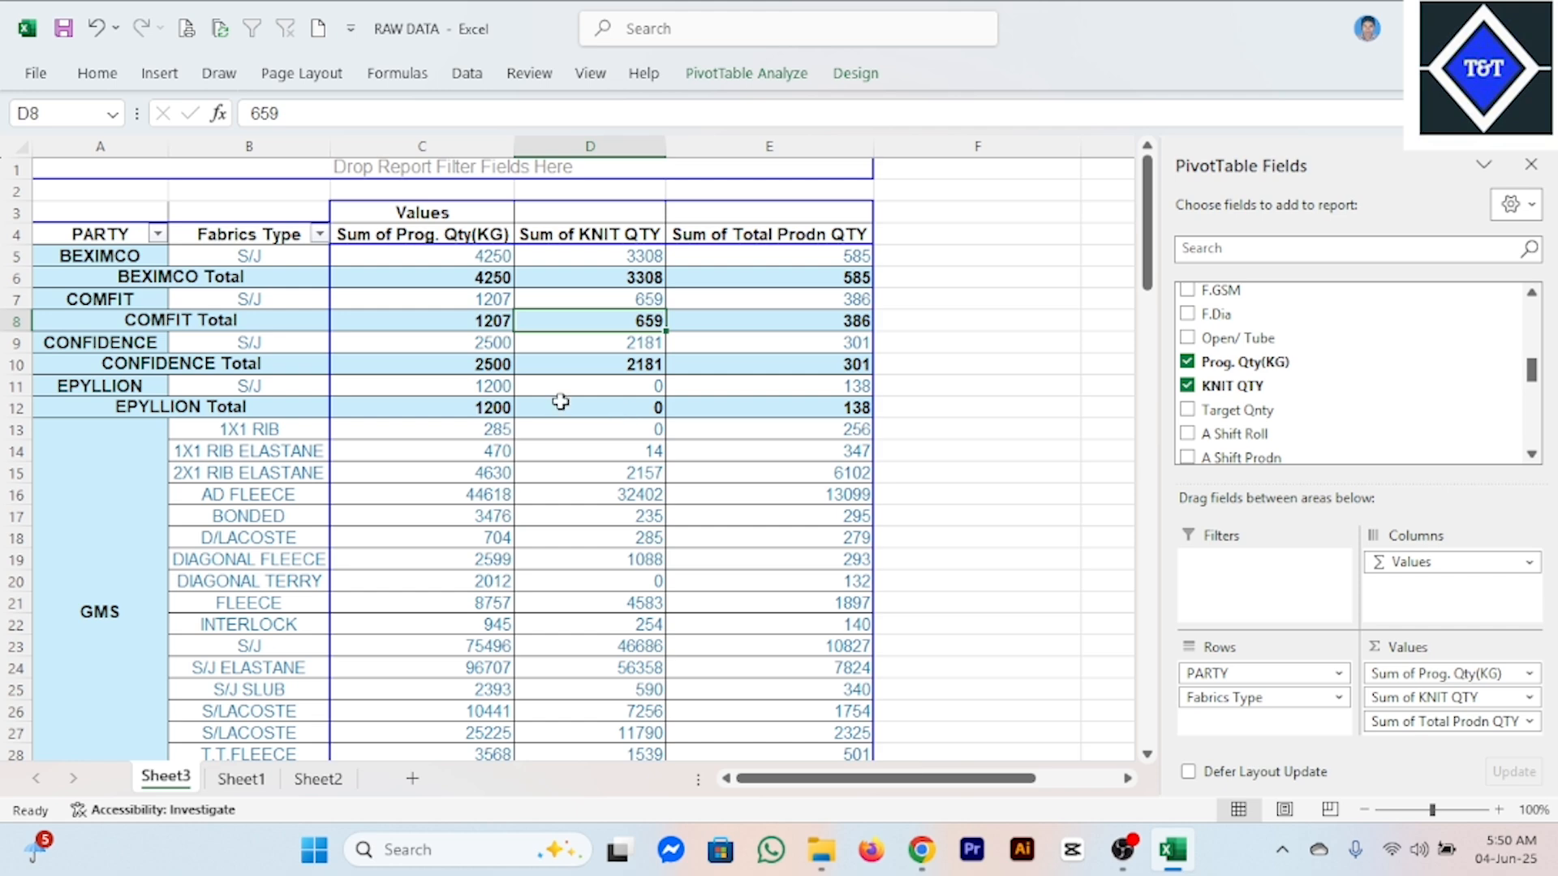
Turn banded rows and banded columns on again for the pivot table's style.
click(502, 302)
click(856, 73)
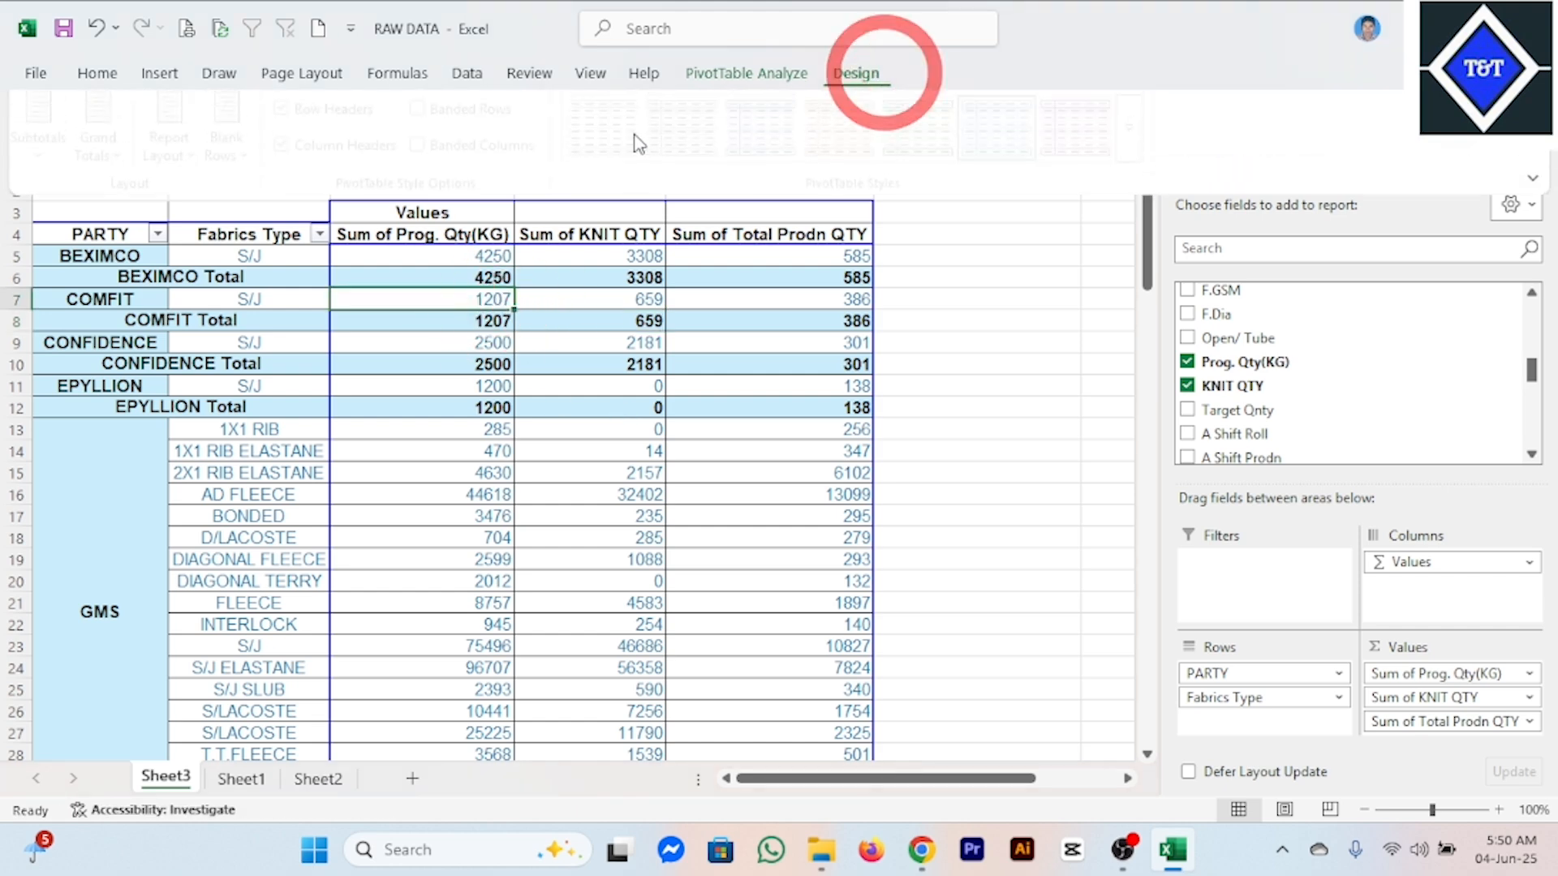
click(433, 120)
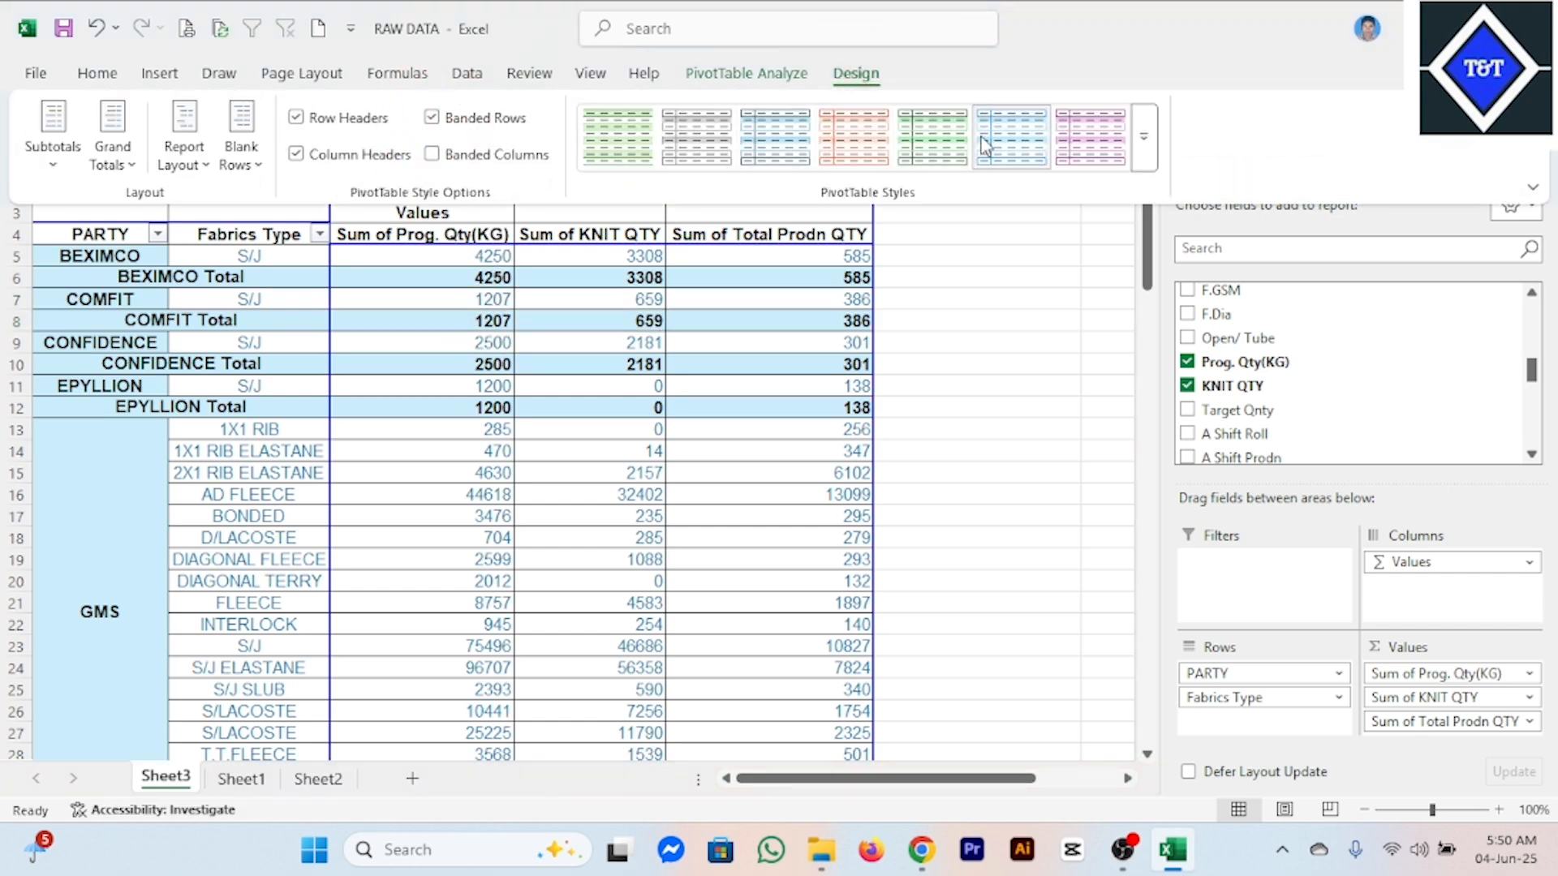
click(432, 156)
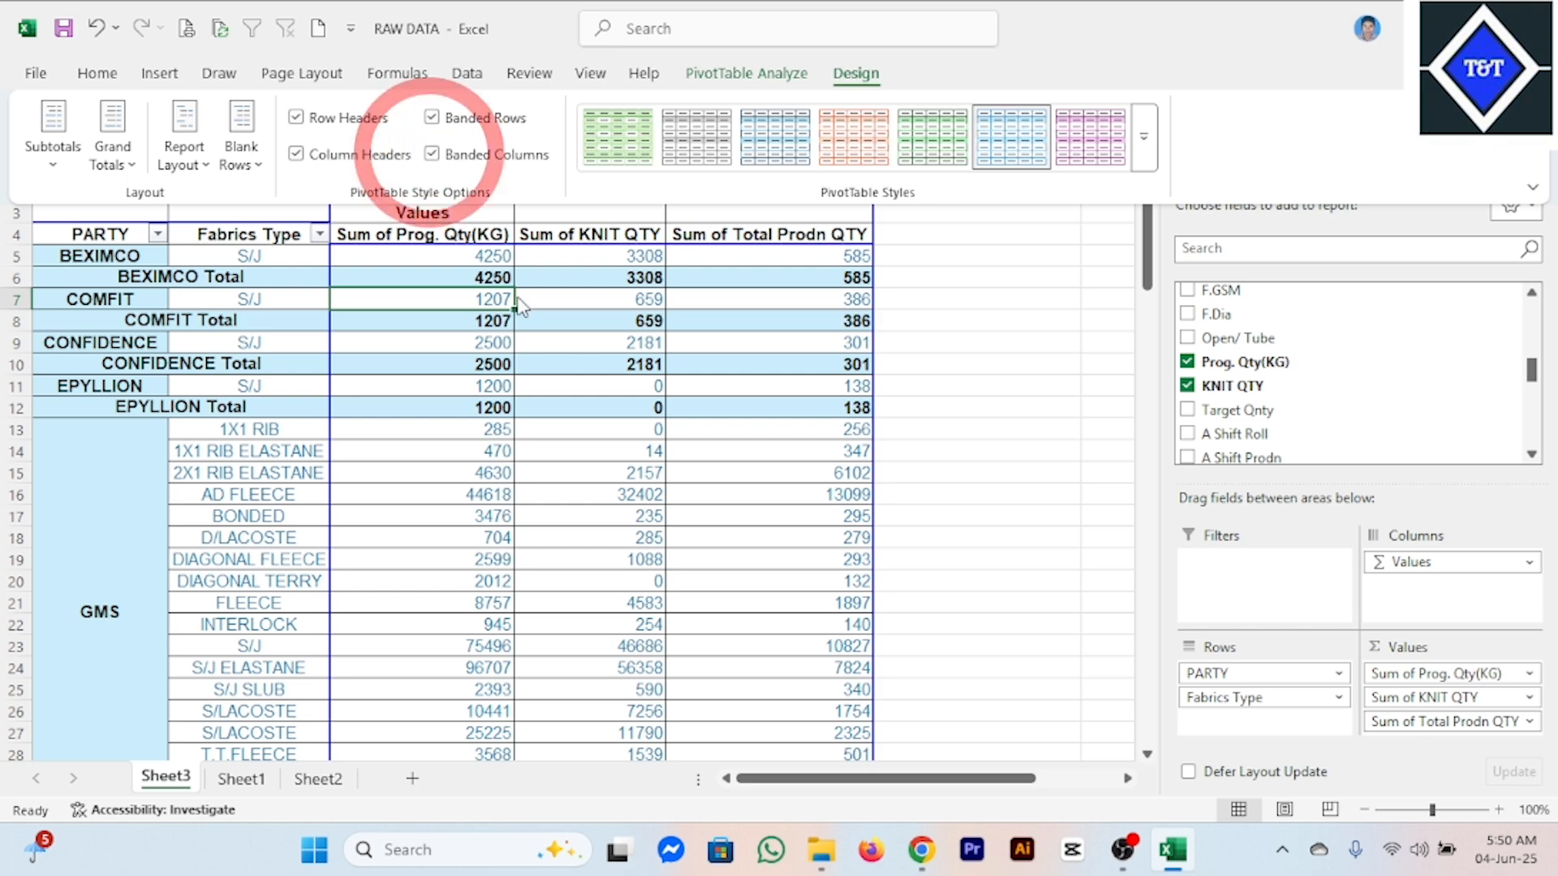
Switch the pivot table's banded rows and banded columns off and back on to compare the looks.
click(435, 122)
click(434, 157)
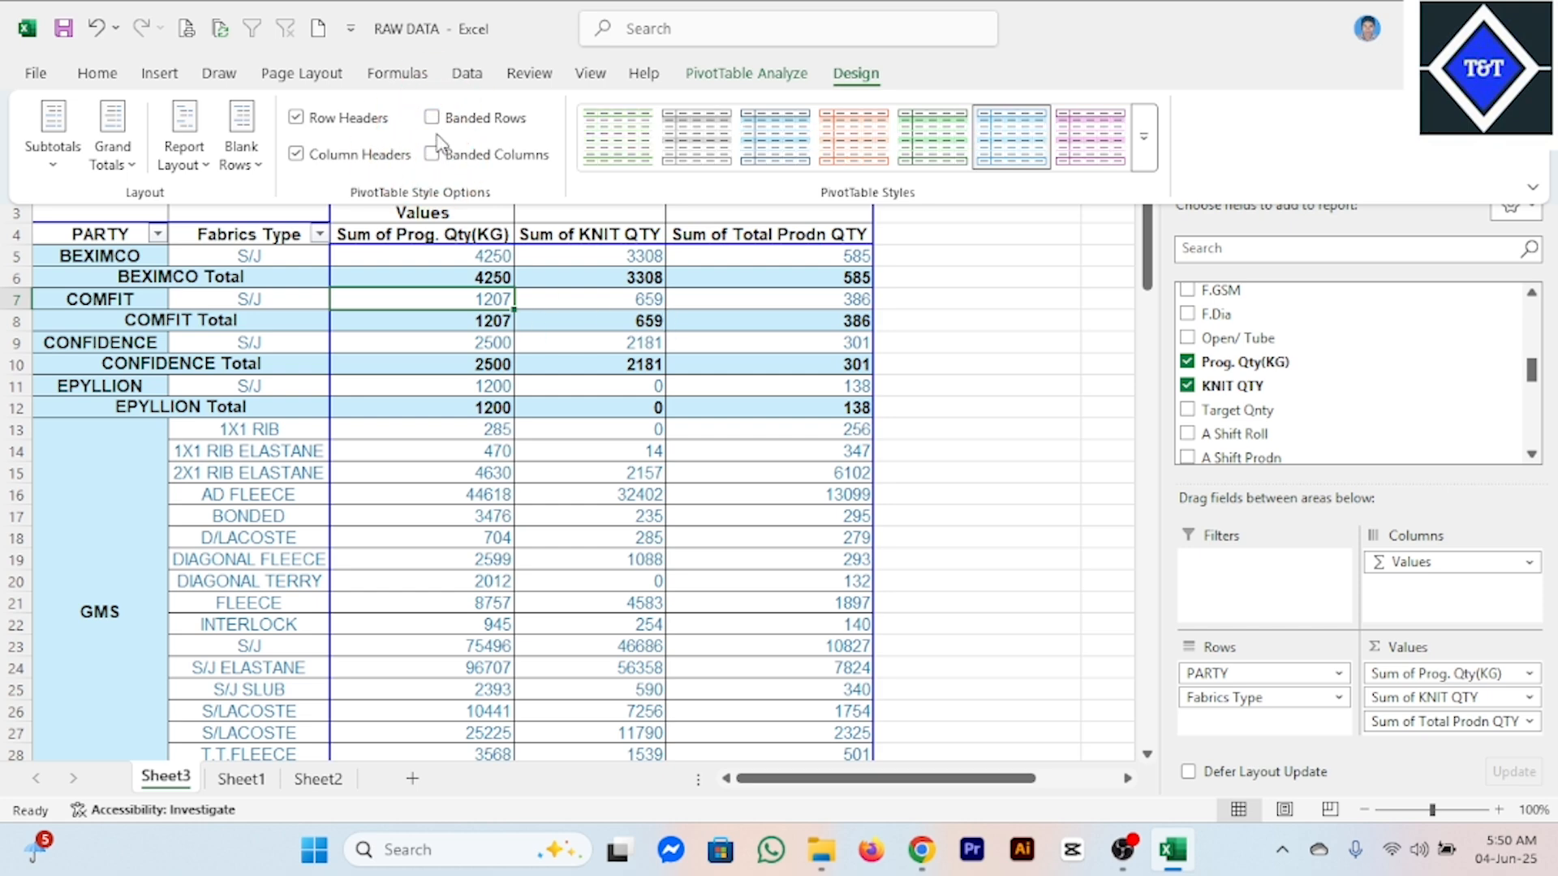
click(432, 118)
click(432, 154)
click(571, 431)
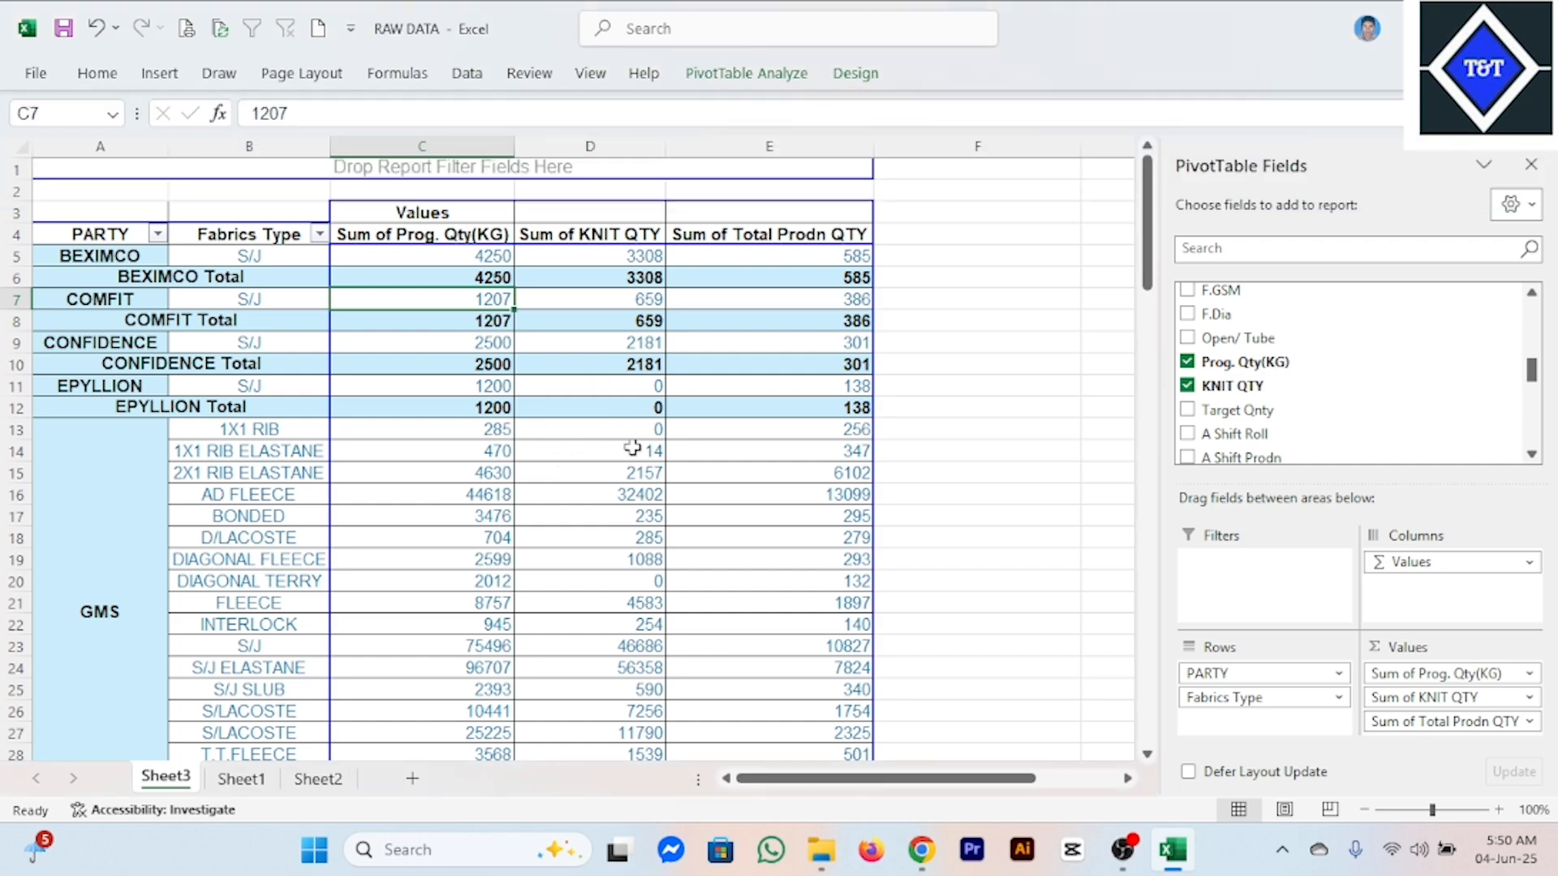
Review the banded report down to the grand total and check which further fields are available in the field list.
click(632, 448)
scroll(633, 449, down, 9)
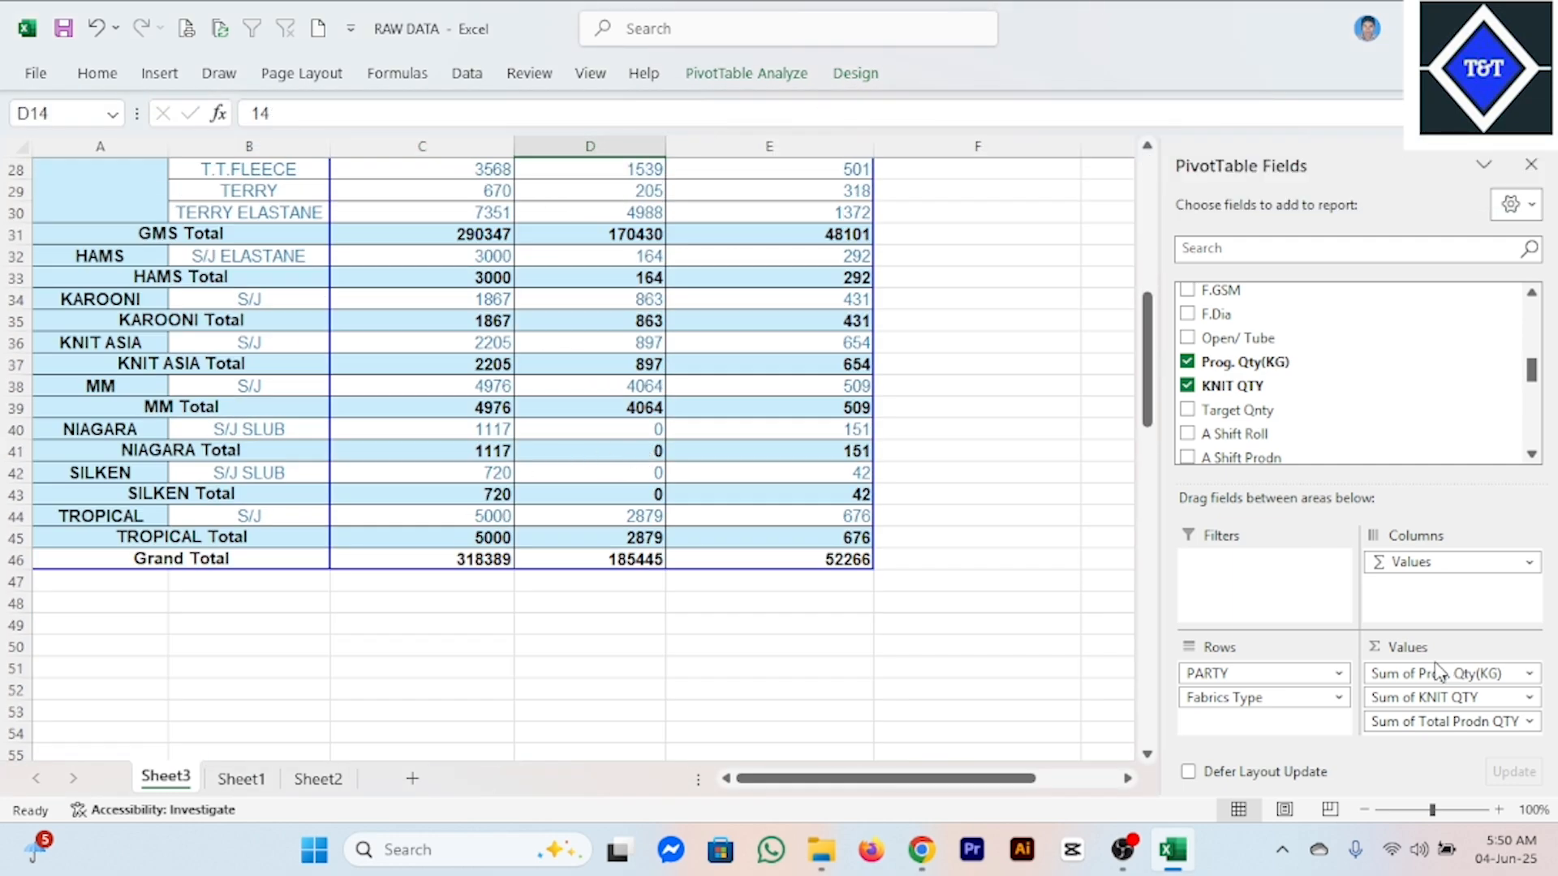
click(695, 388)
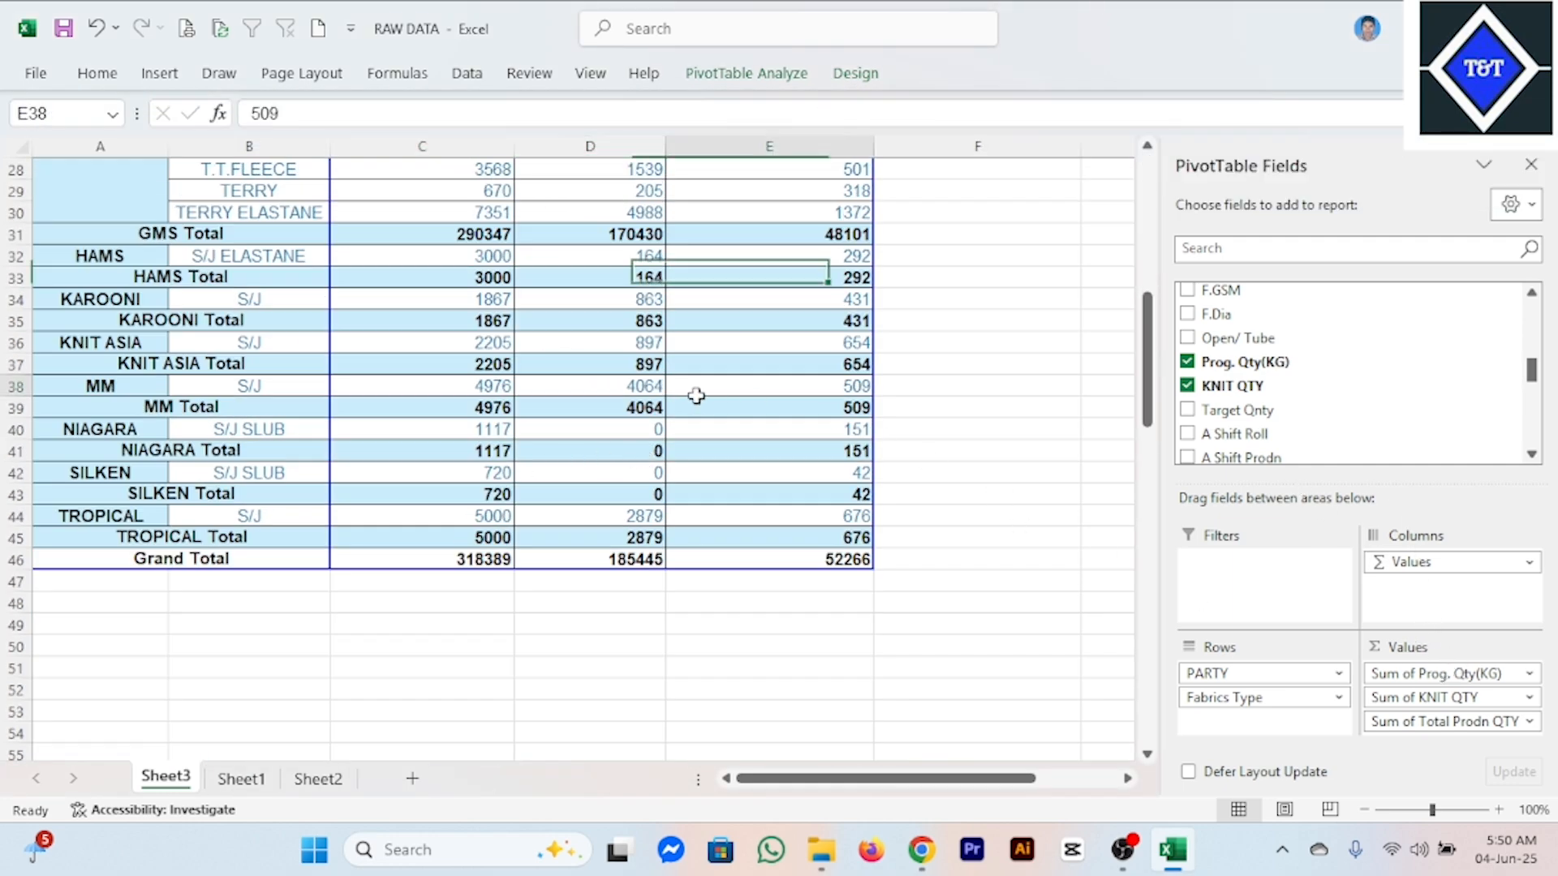
click(593, 511)
scroll(526, 468, up, 9)
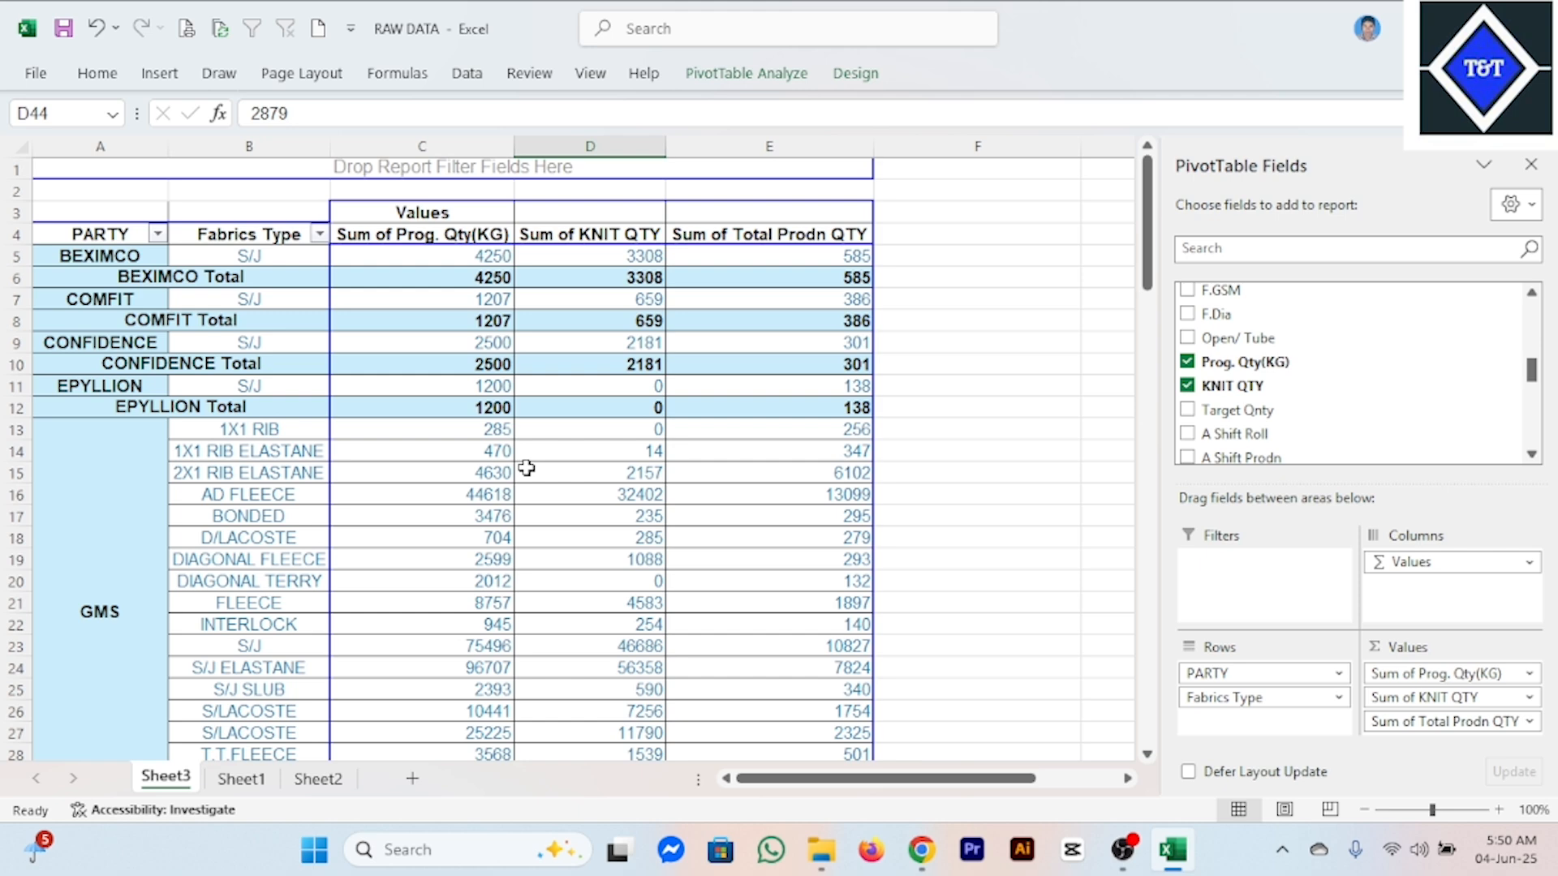
click(505, 472)
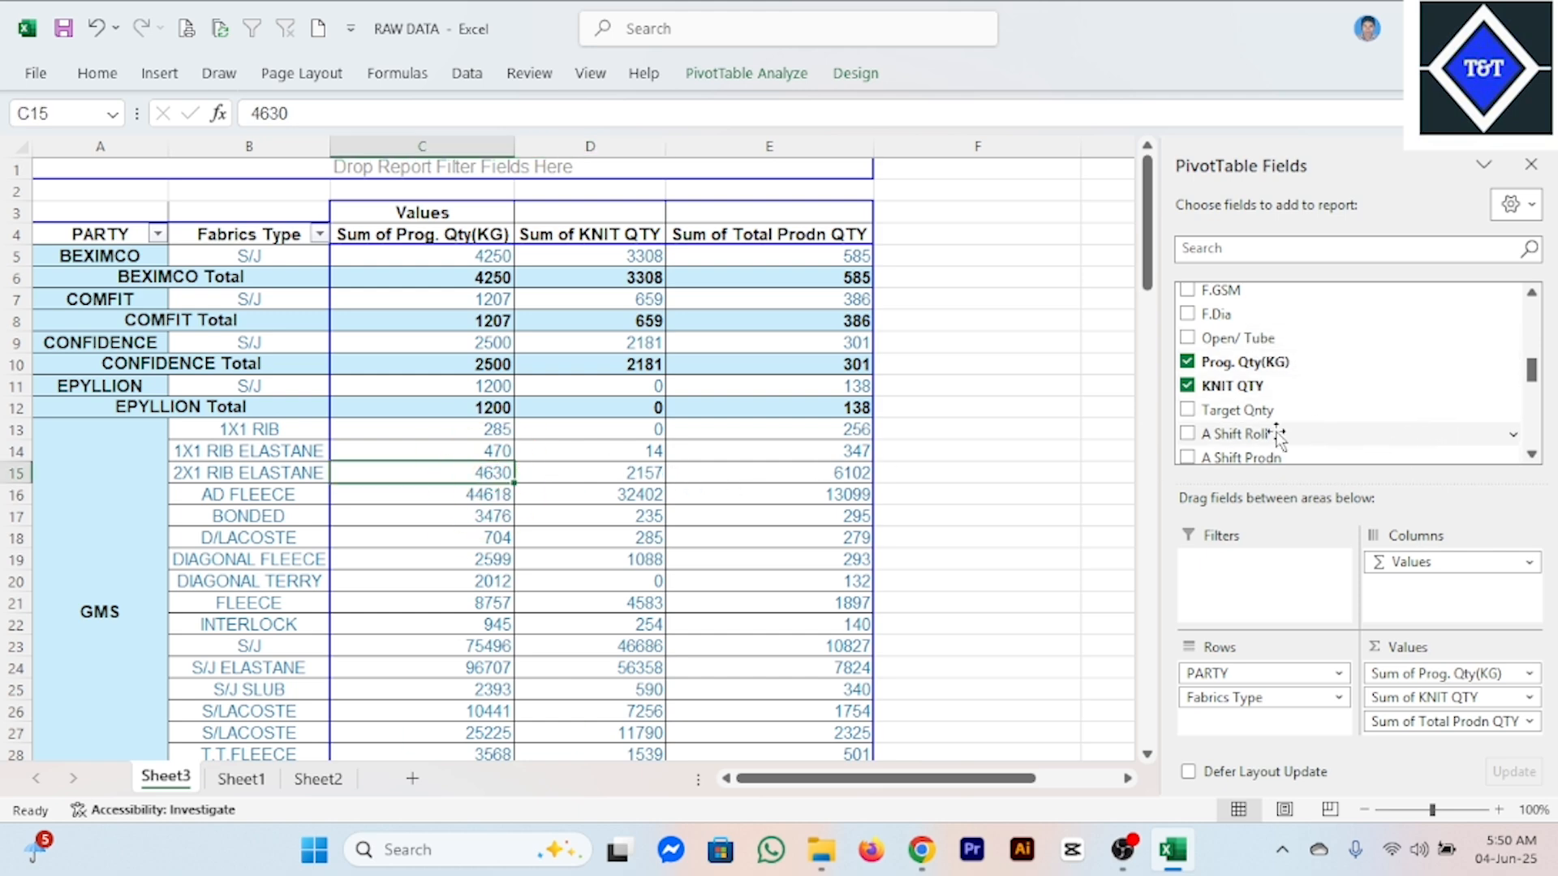
scroll(1331, 426, down, 4)
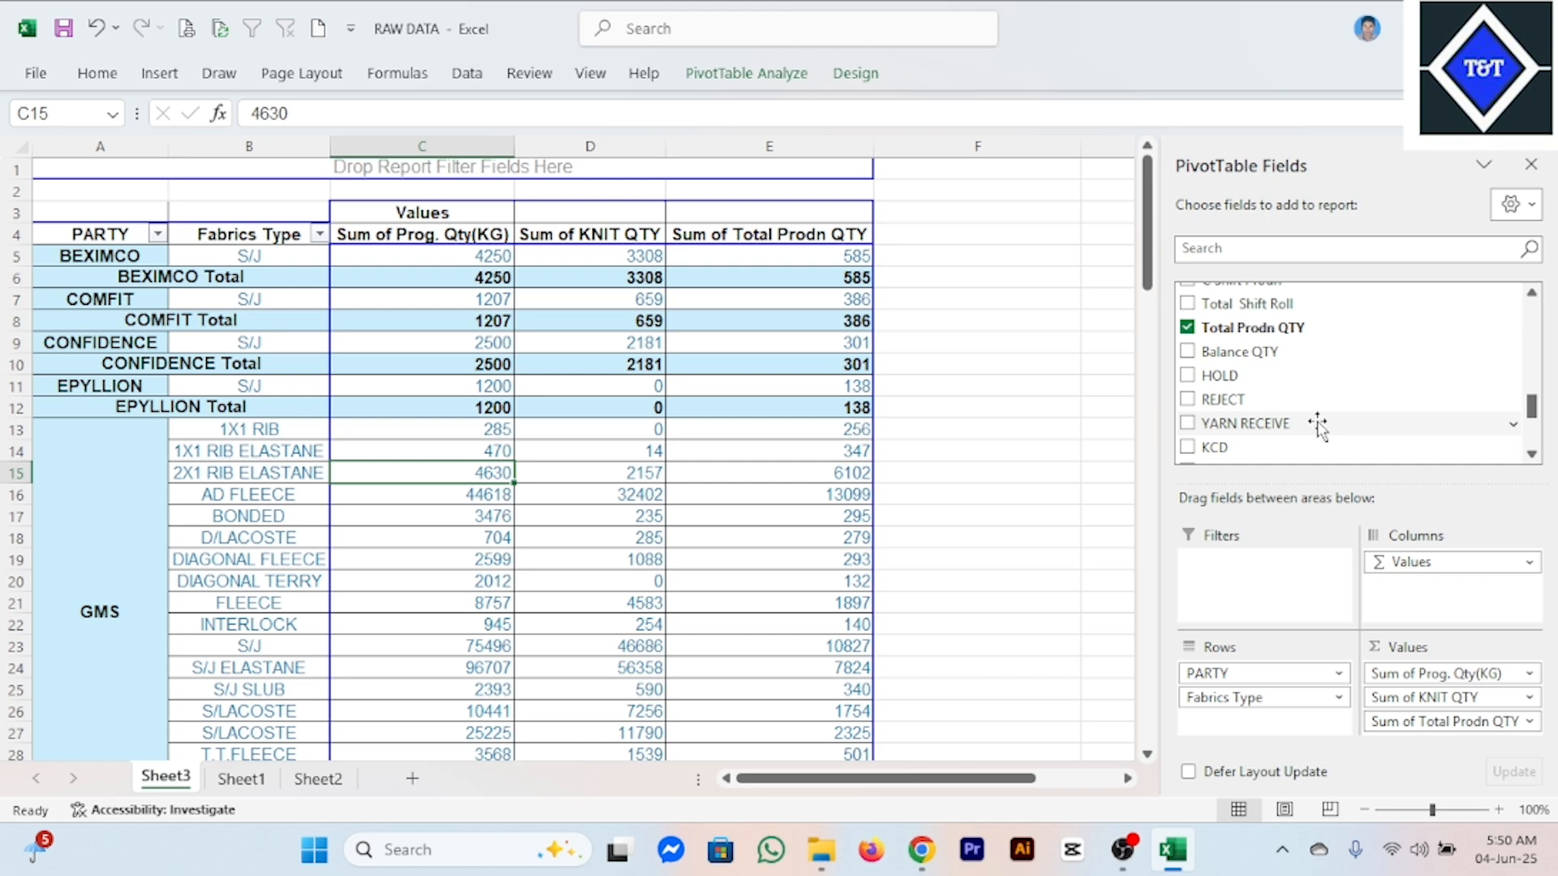
scroll(1317, 422, up, 10)
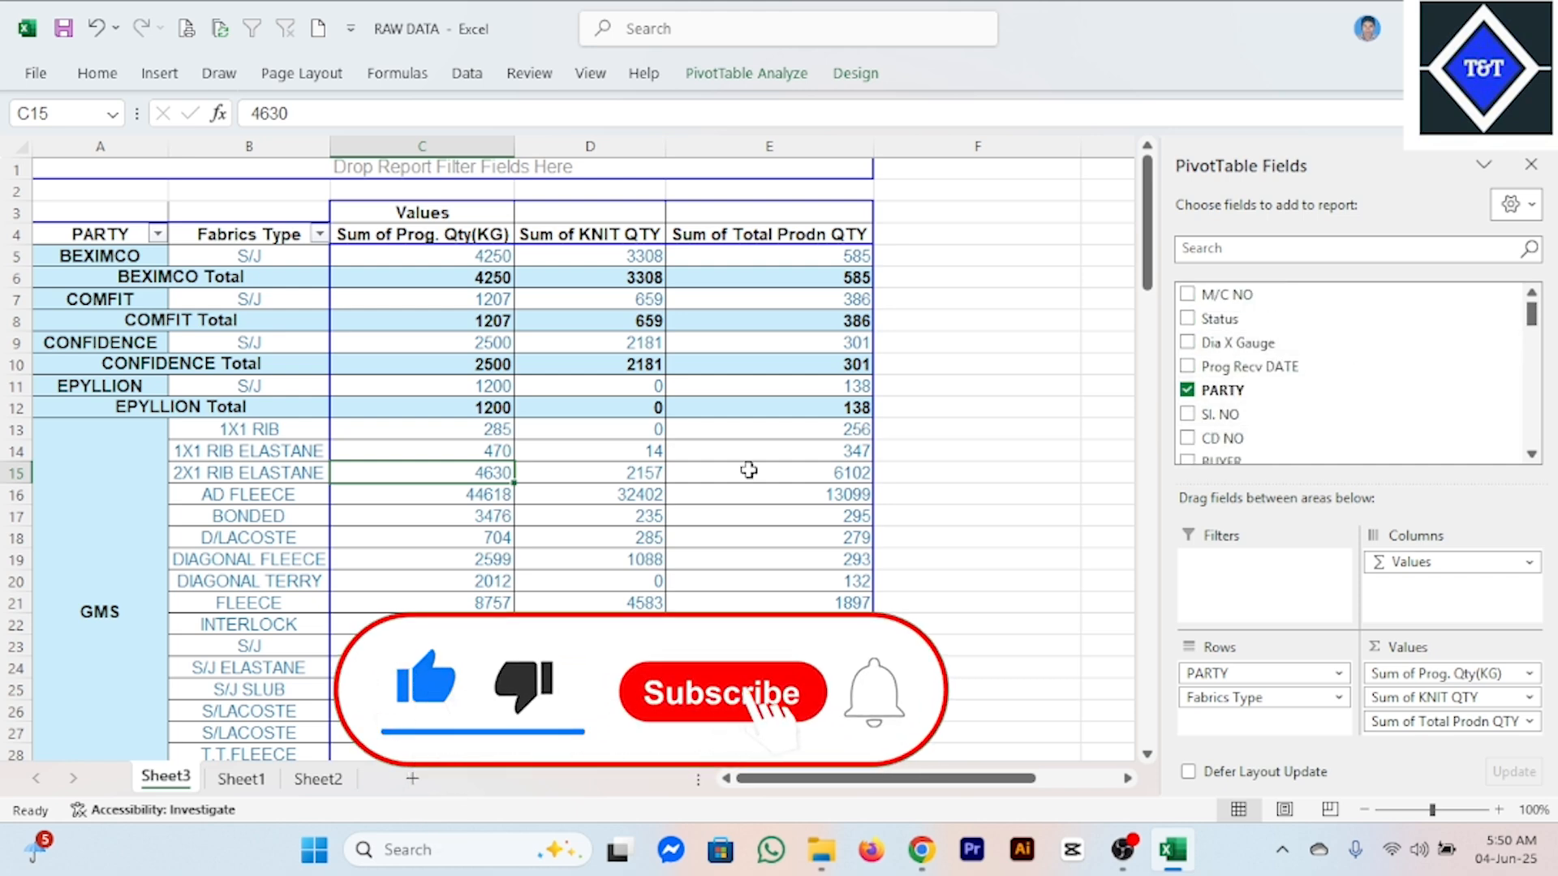
Check the Status column of the source table on Sheet1 and return to the pivot table on Sheet3.
click(241, 779)
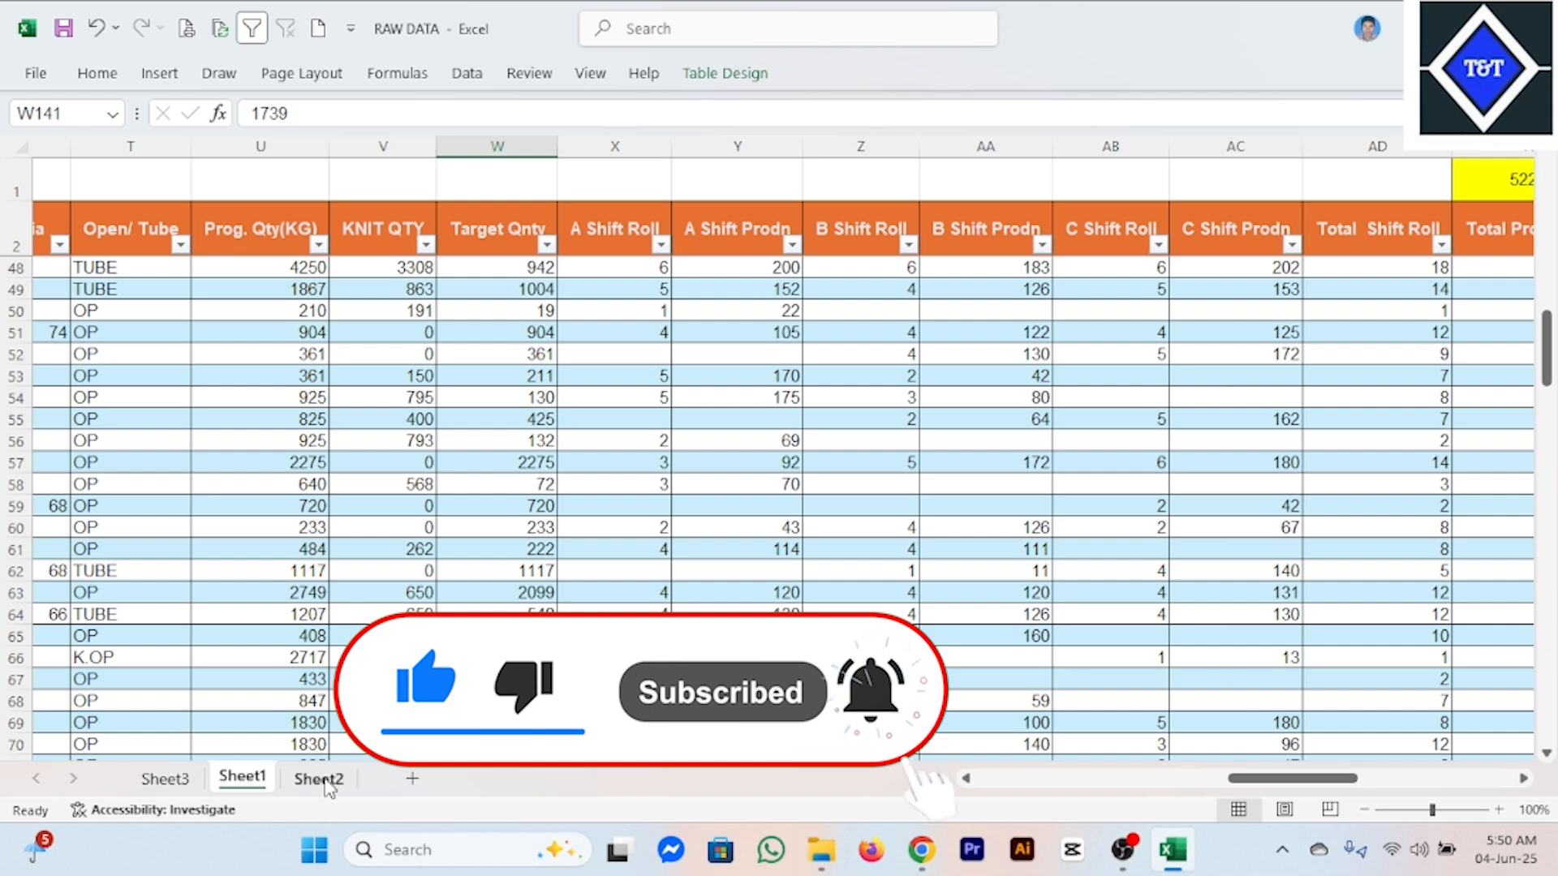
drag(1258, 779, 1006, 779)
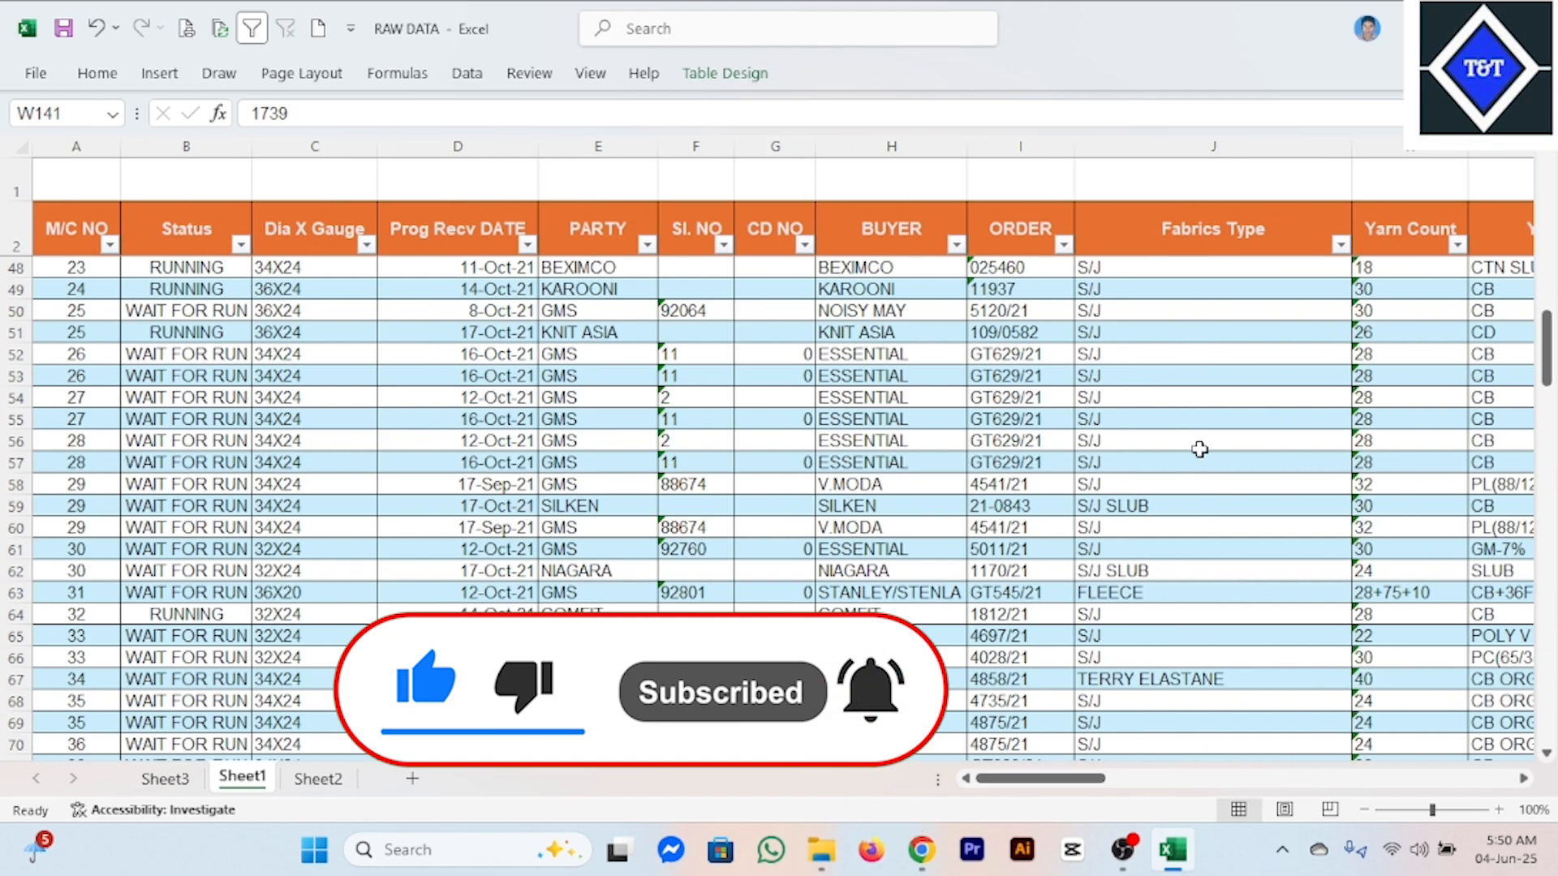
click(231, 397)
click(162, 810)
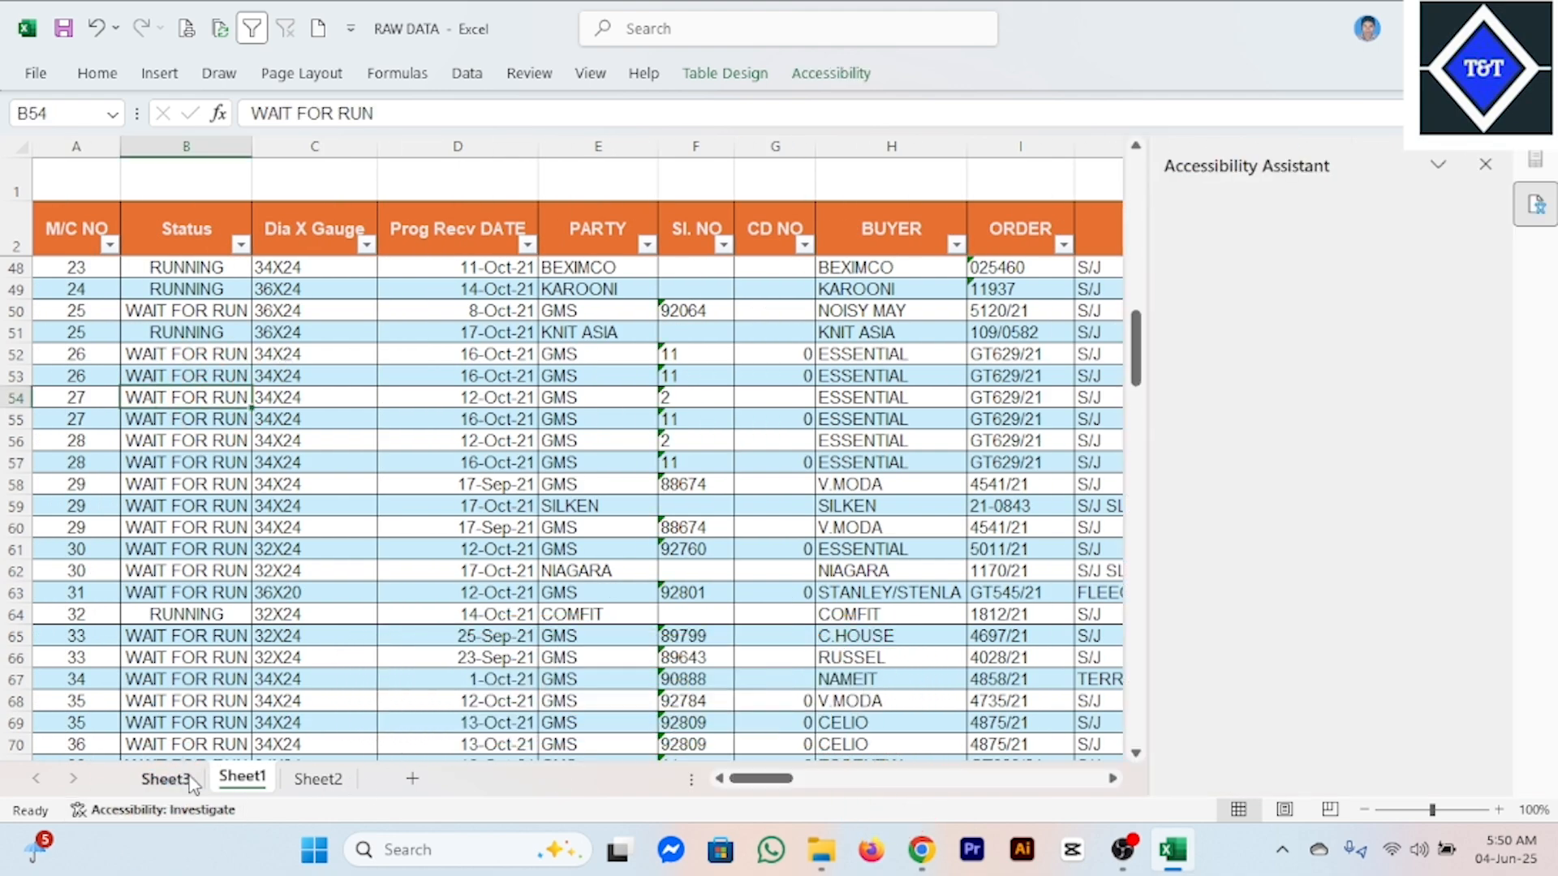
click(1486, 164)
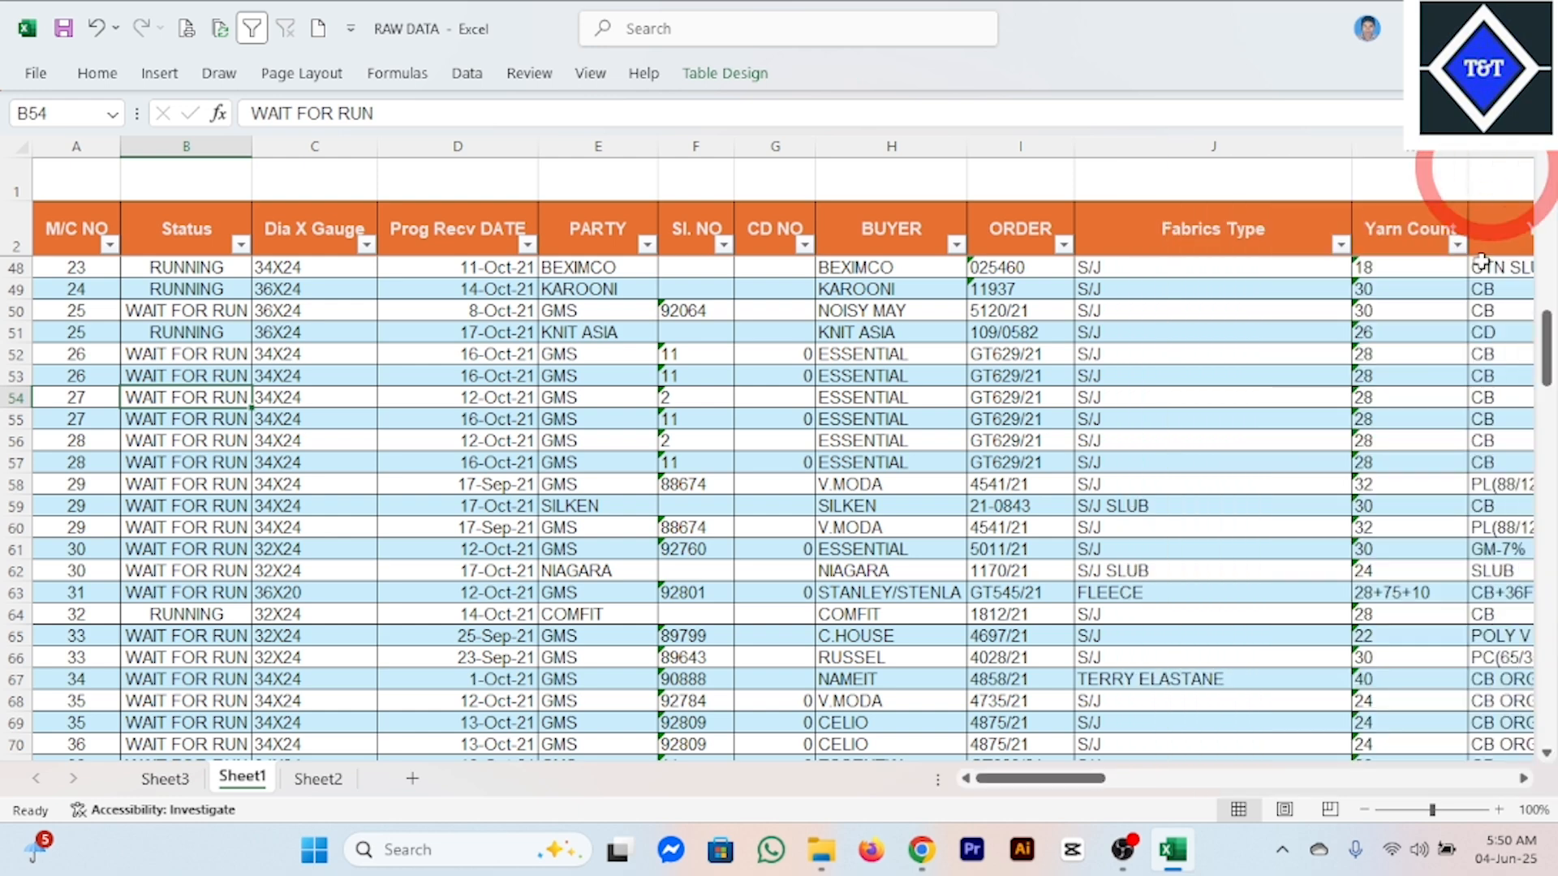
click(165, 779)
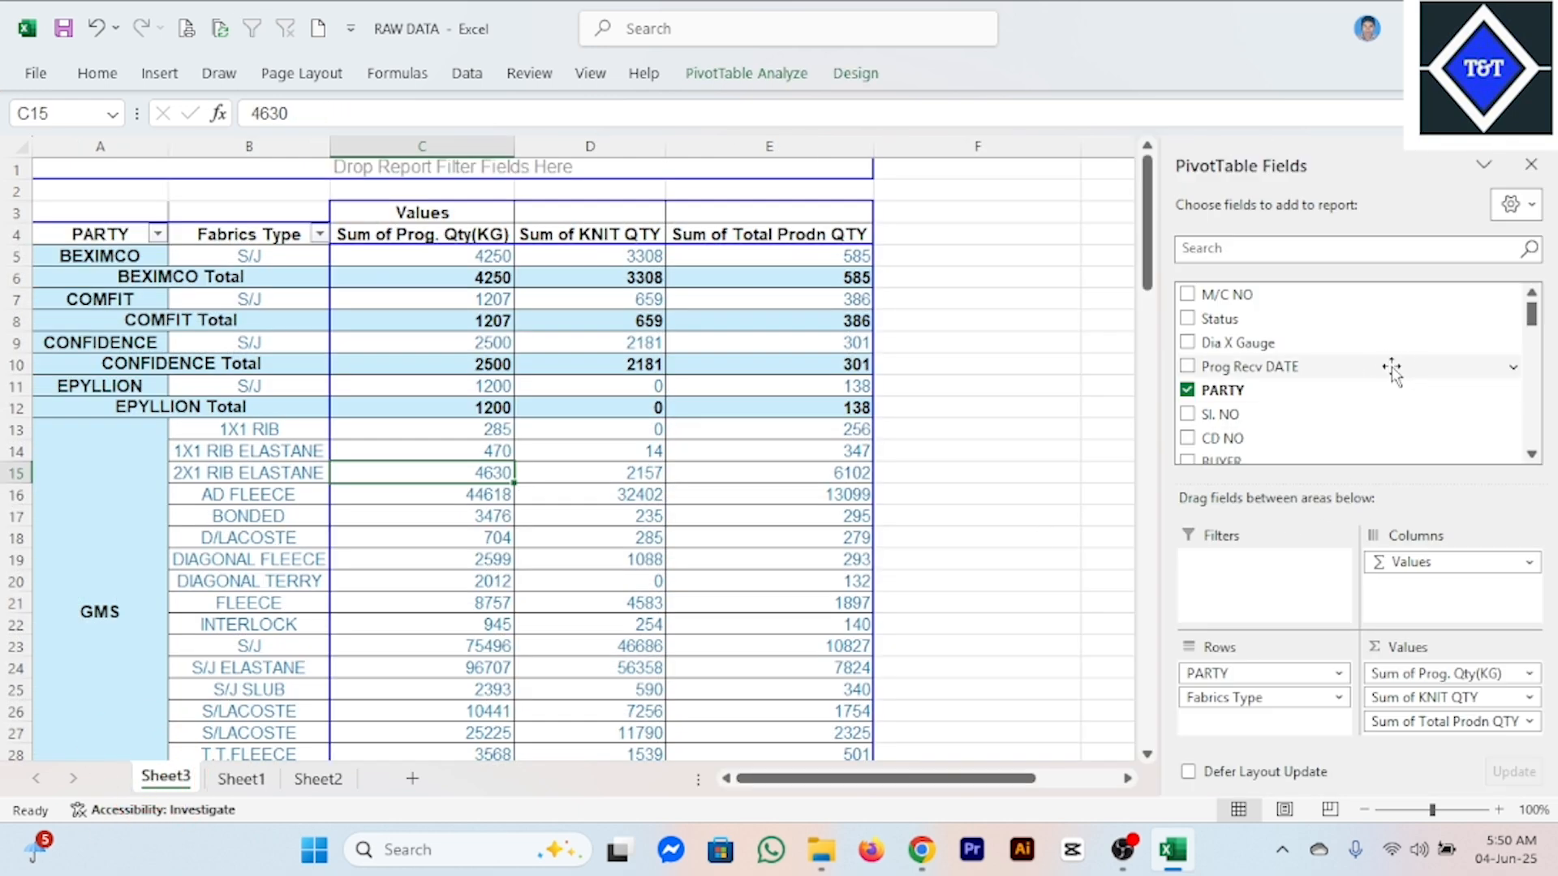
Add Status as the outermost row field above PARTY and narrow the Fabrics Type column so all three value columns fit.
drag(1237, 318, 1235, 661)
scroll(139, 501, down, 11)
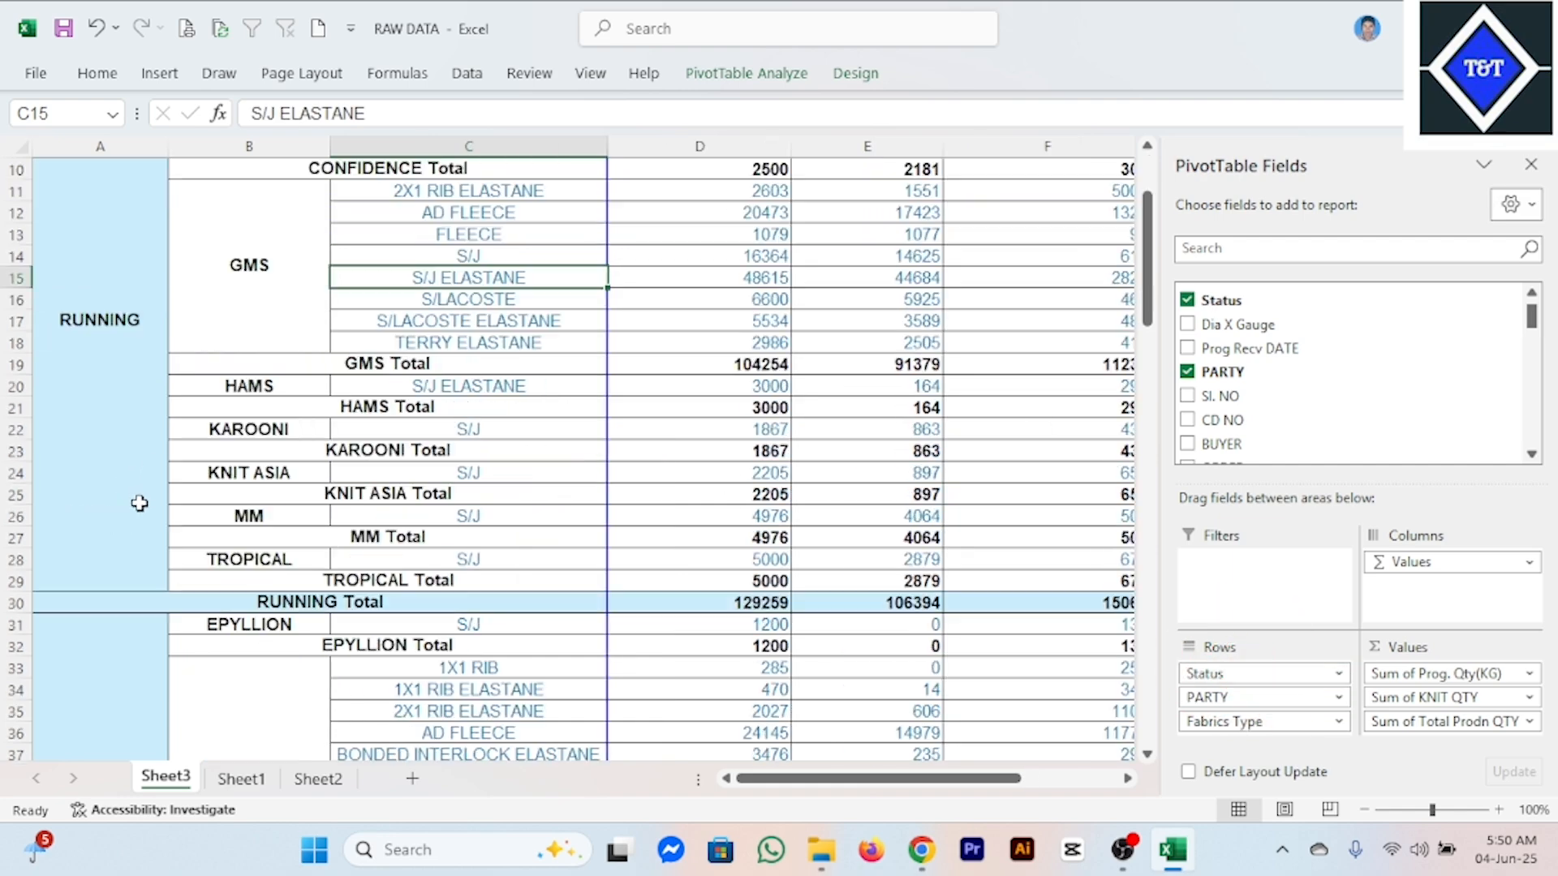
scroll(166, 503, up, 11)
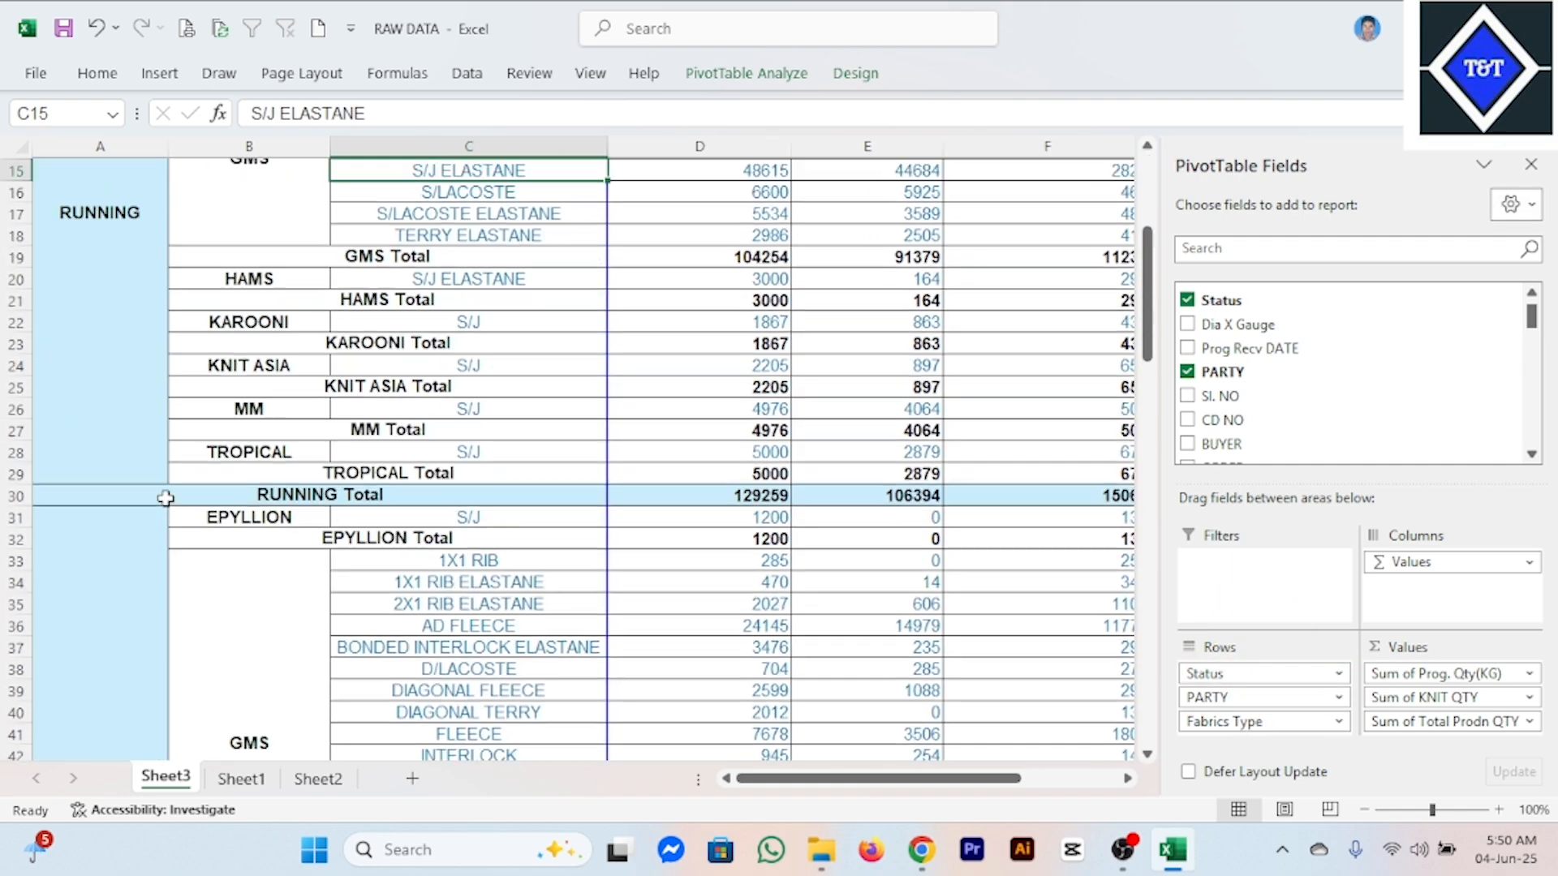
click(126, 392)
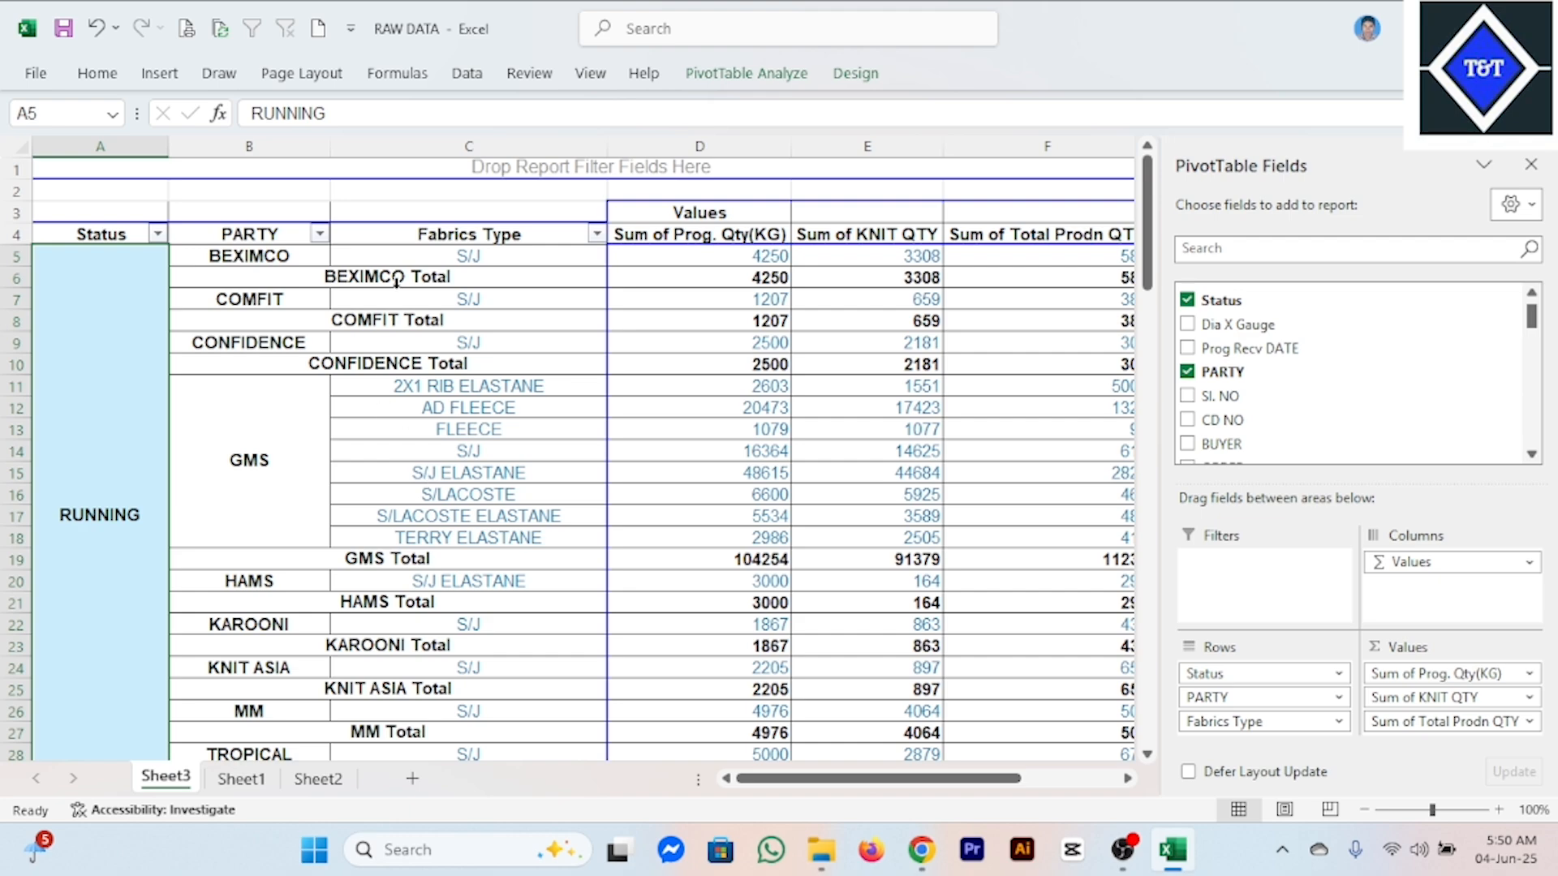
drag(611, 154, 544, 155)
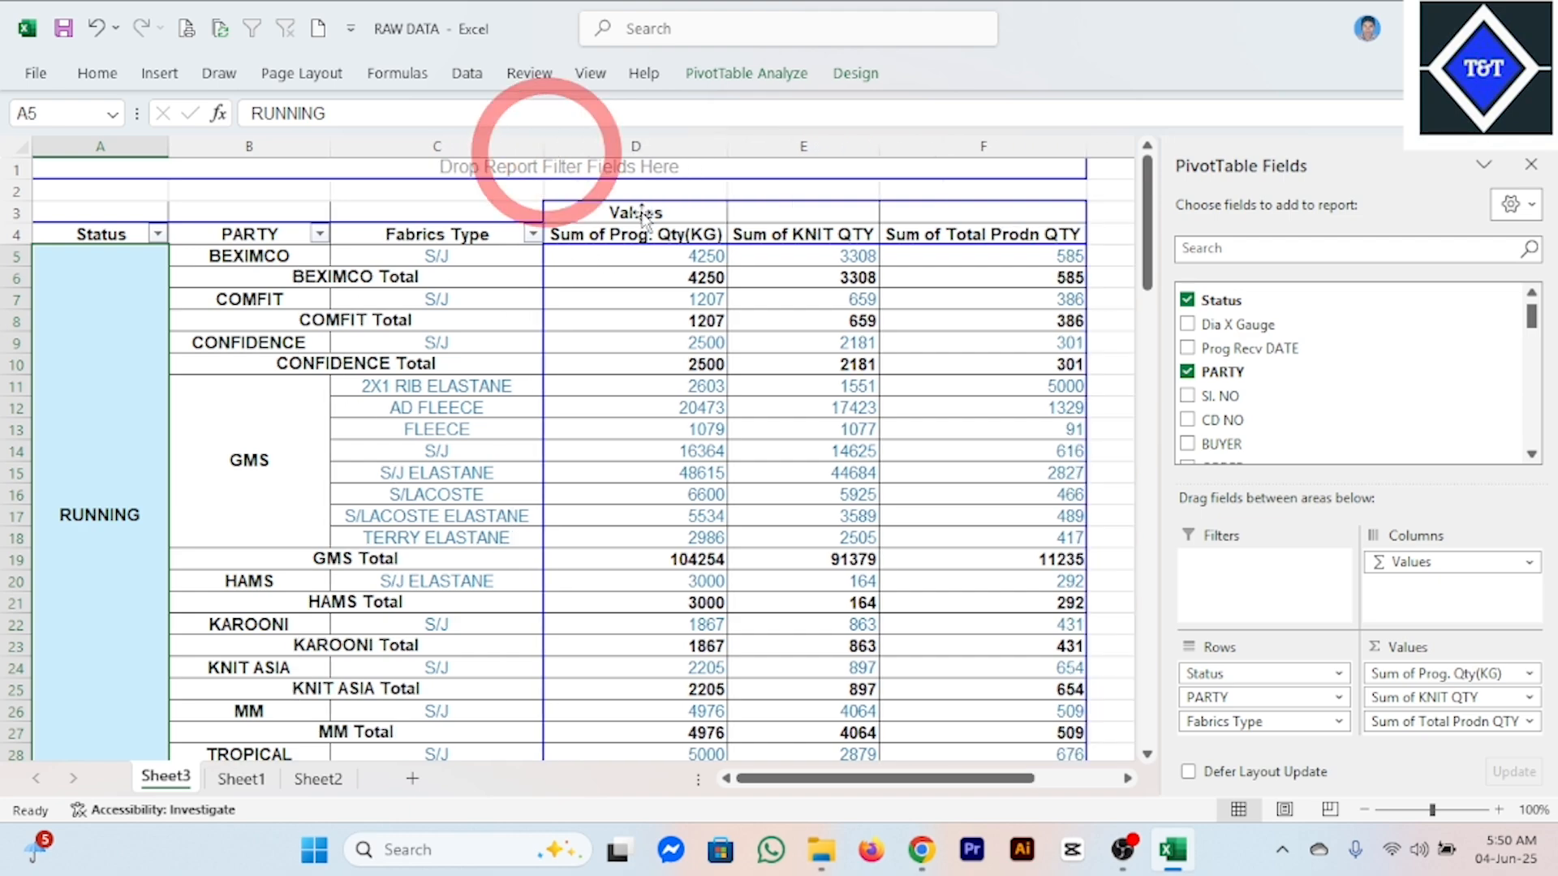
Examine the parties and fabric types listed under the RUNNING and WAIT FOR RUN status groups.
scroll(151, 542, down, 9)
scroll(157, 536, up, 7)
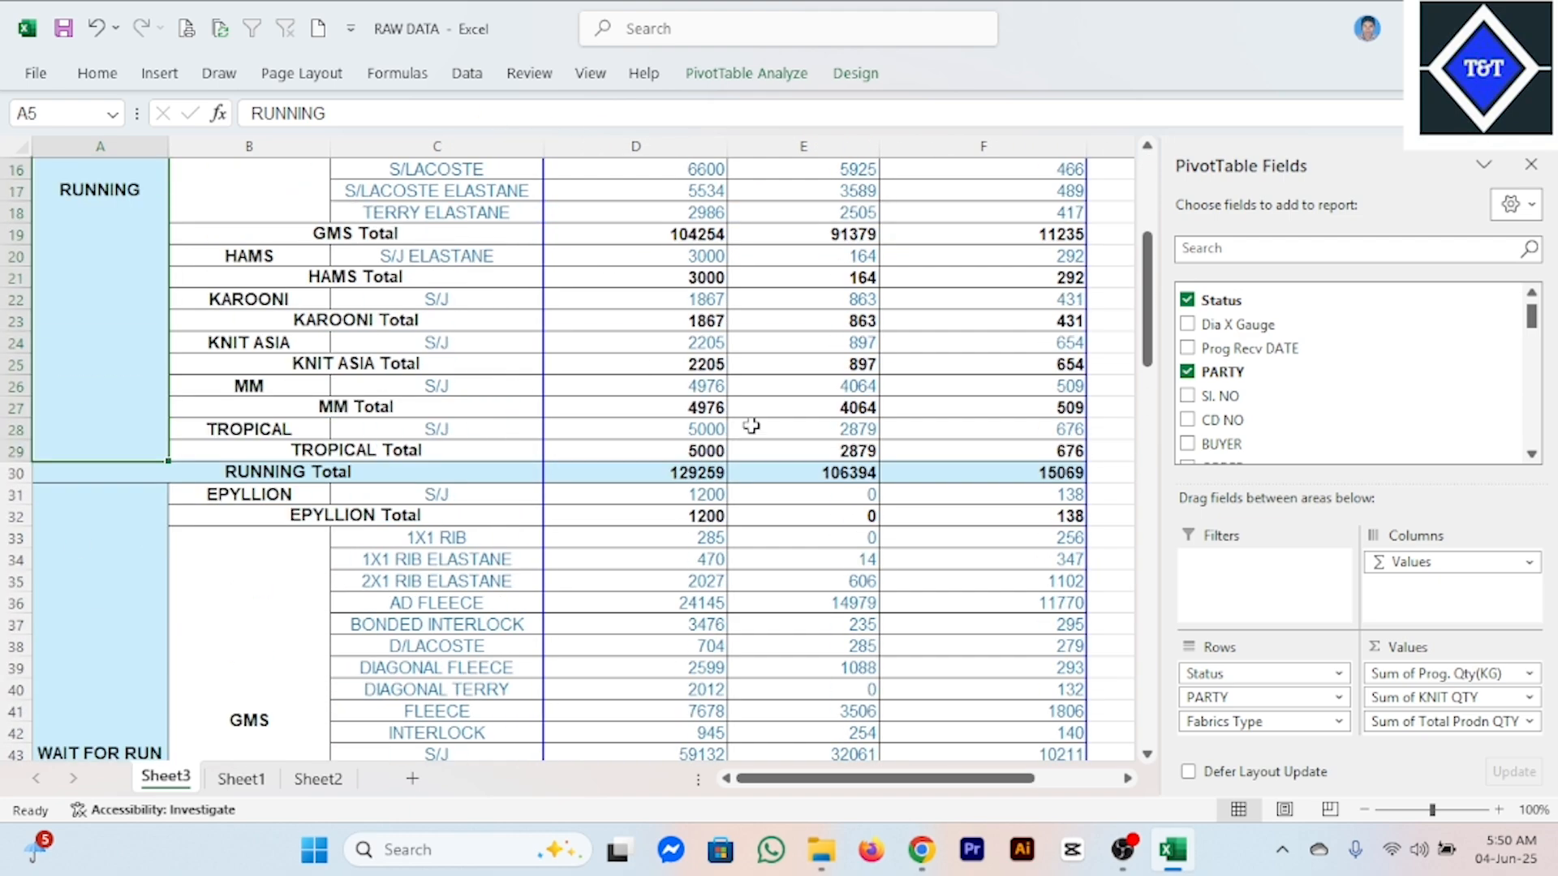
click(793, 418)
scroll(698, 479, down, 4)
click(159, 586)
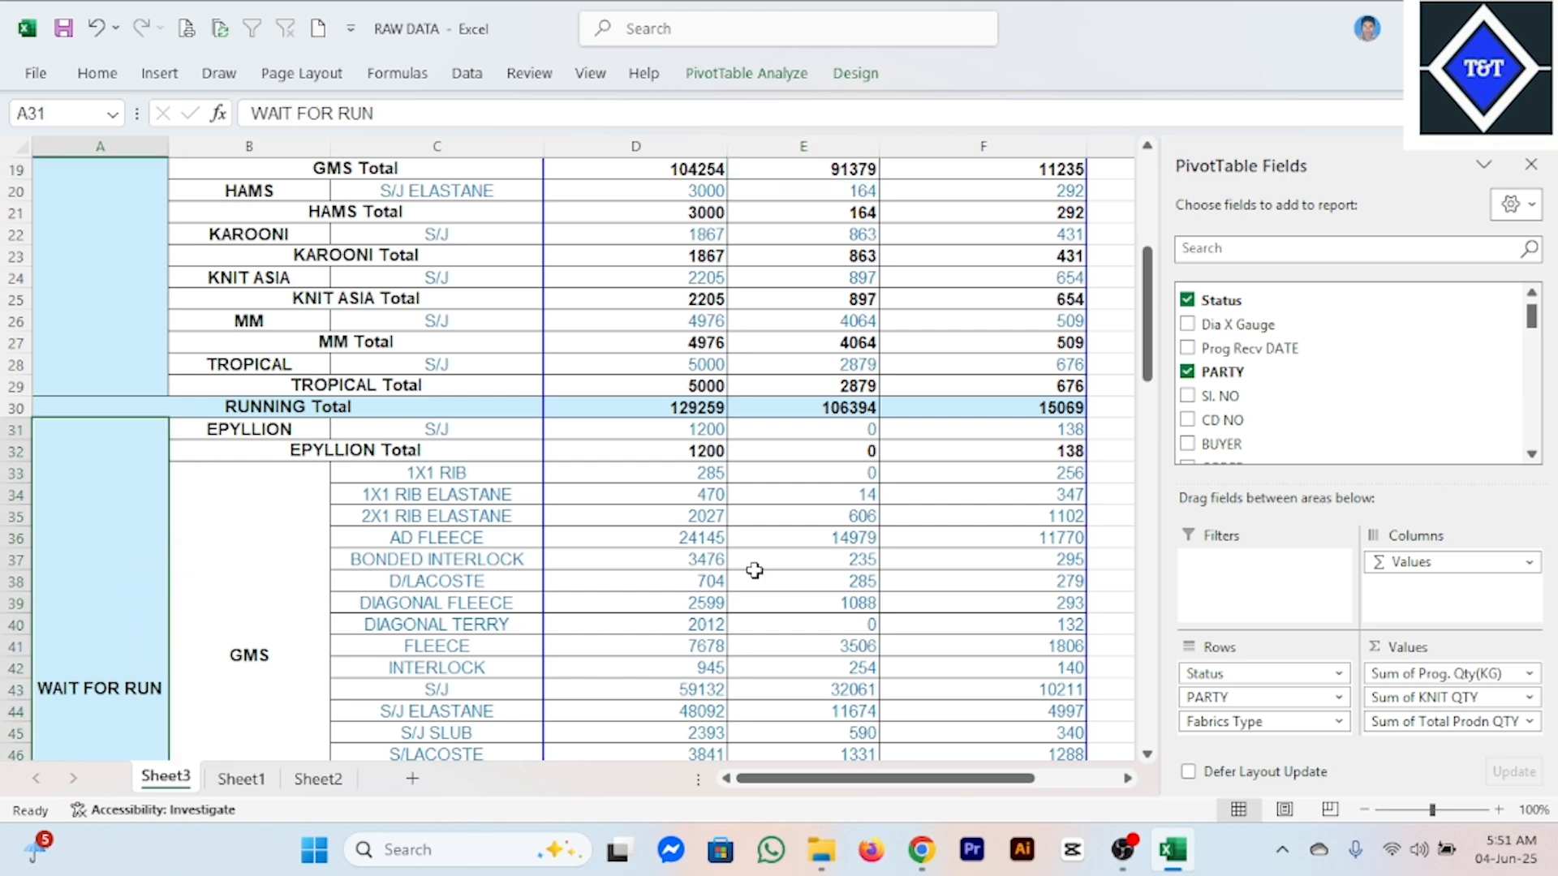
scroll(816, 568, down, 5)
scroll(803, 535, up, 6)
scroll(803, 531, down, 2)
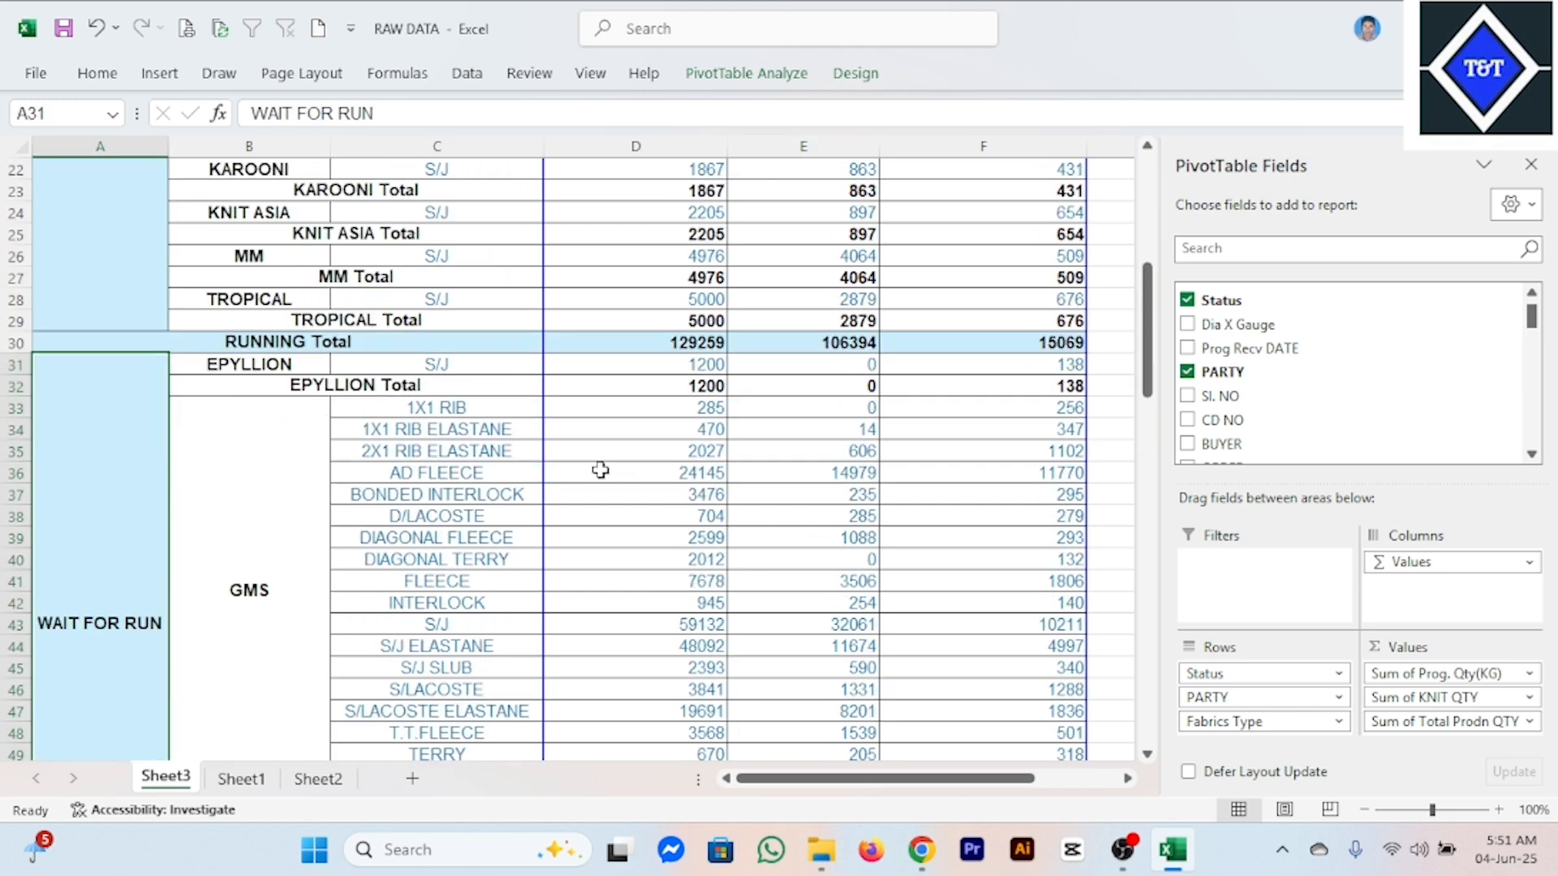
scroll(601, 471, up, 3)
Inspect the RUNNING Total, WAIT FOR RUN Total and Grand Total rows across the three value columns.
drag(375, 535, 1097, 532)
drag(1010, 781, 812, 785)
scroll(843, 602, down, 9)
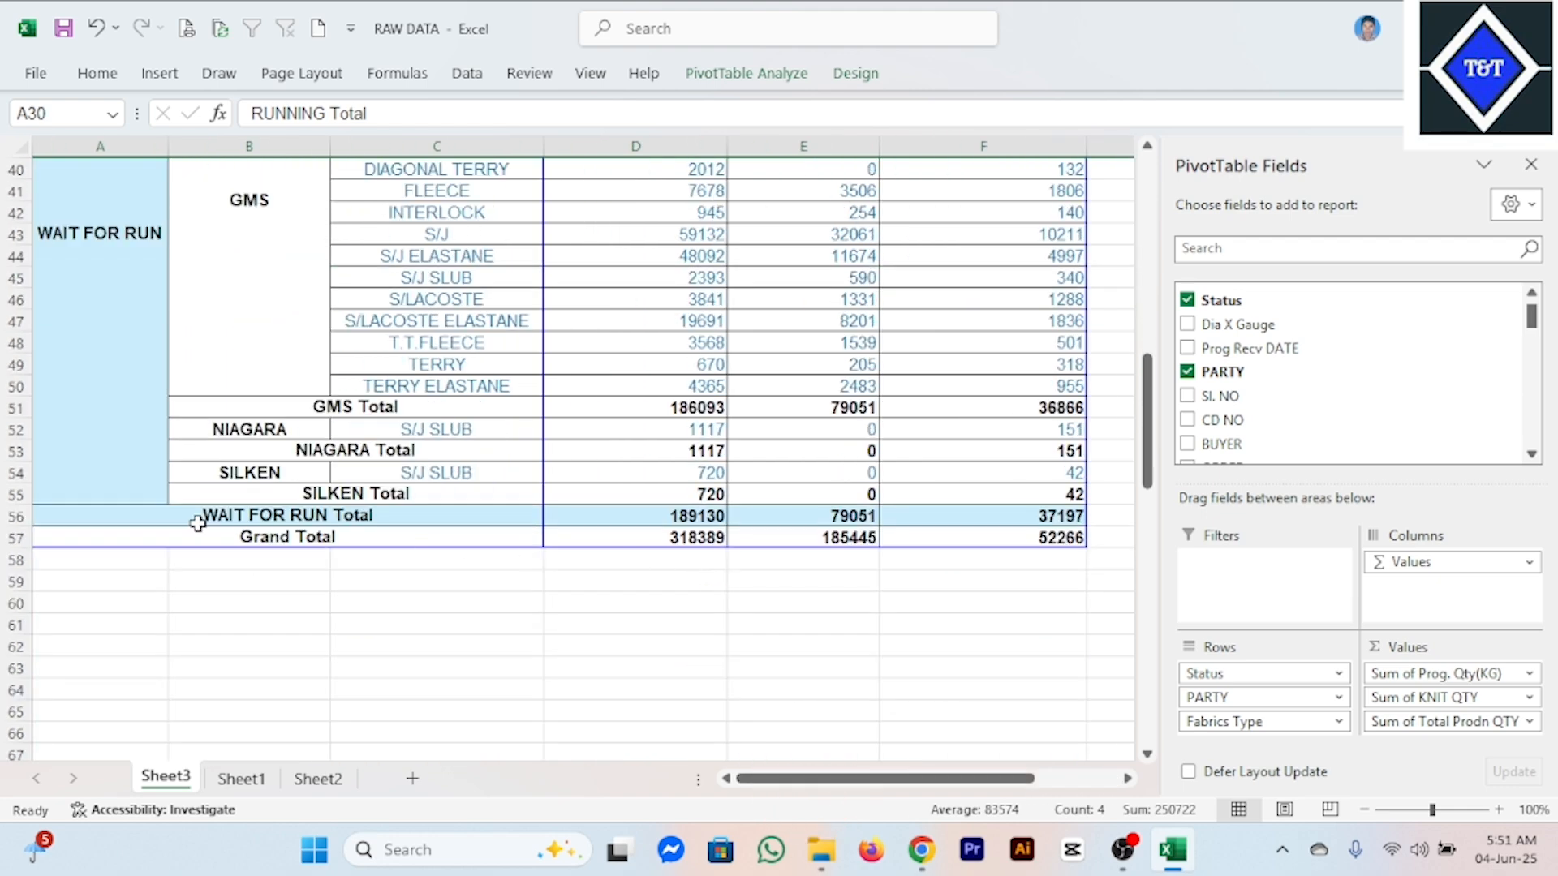
drag(198, 523, 990, 522)
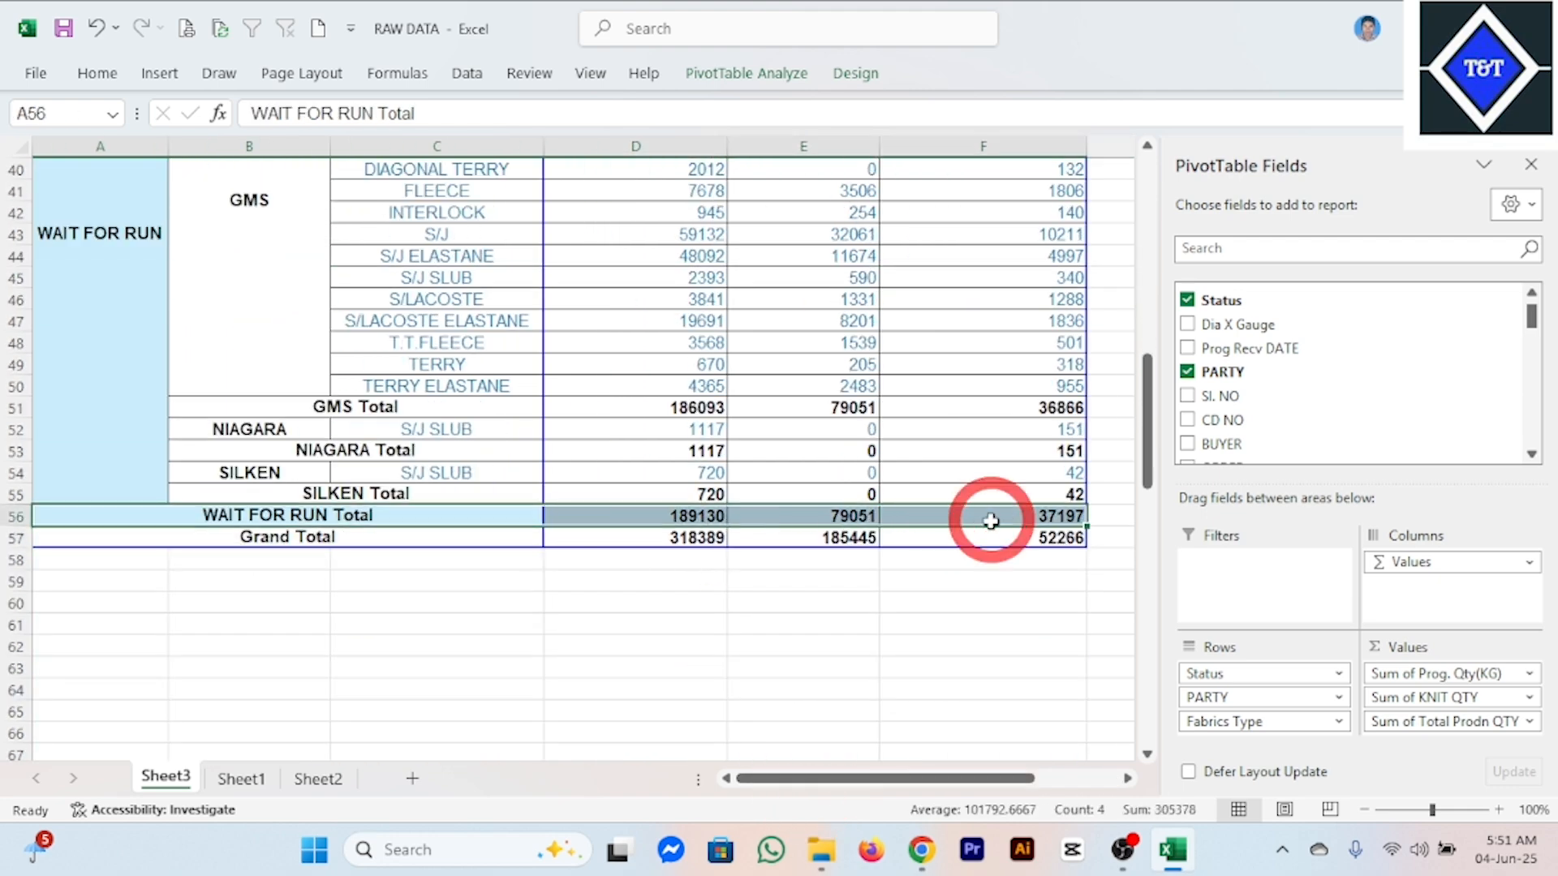
click(840, 535)
scroll(764, 506, up, 13)
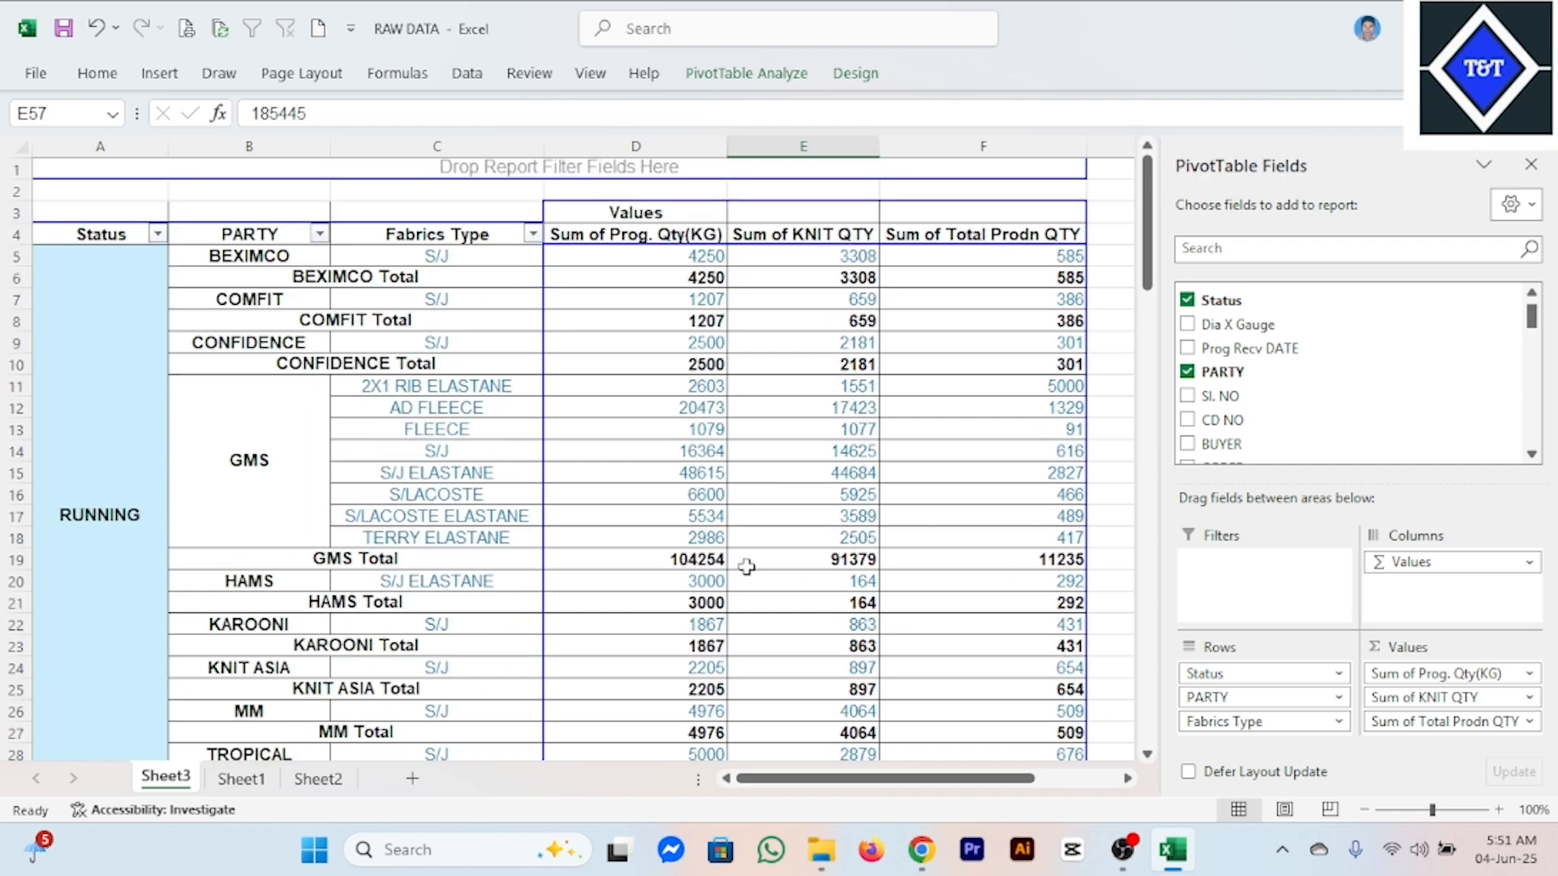
Review the status-grouped report down to its end, including the NIAGARA and TERRY rows under WAIT FOR RUN.
scroll(747, 567, down, 4)
scroll(642, 499, down, 8)
click(542, 498)
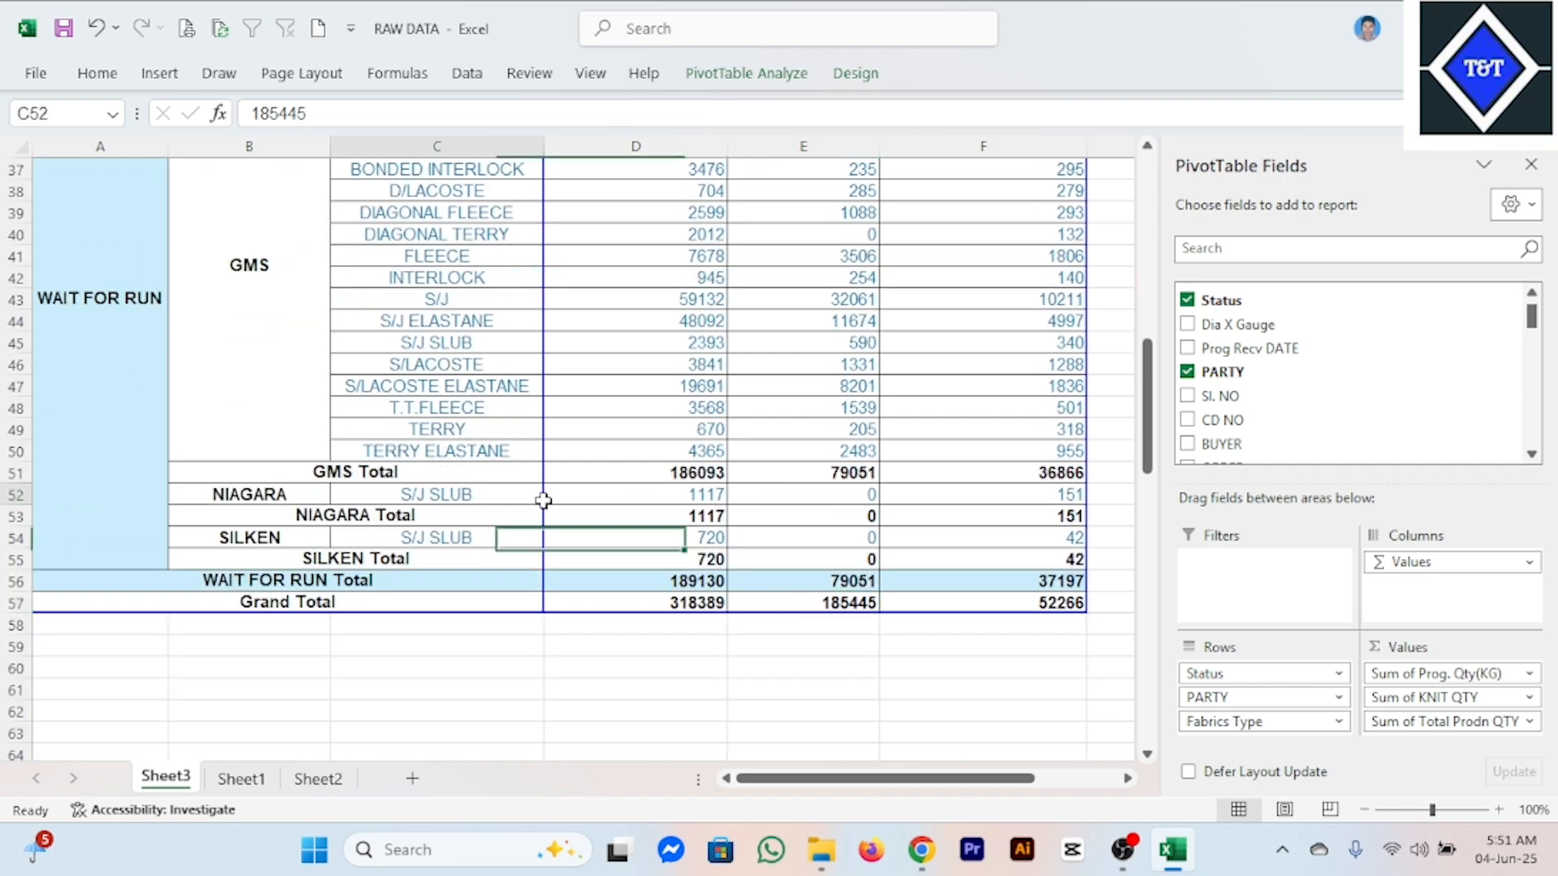
click(744, 513)
click(706, 431)
scroll(697, 421, up, 5)
scroll(692, 418, up, 7)
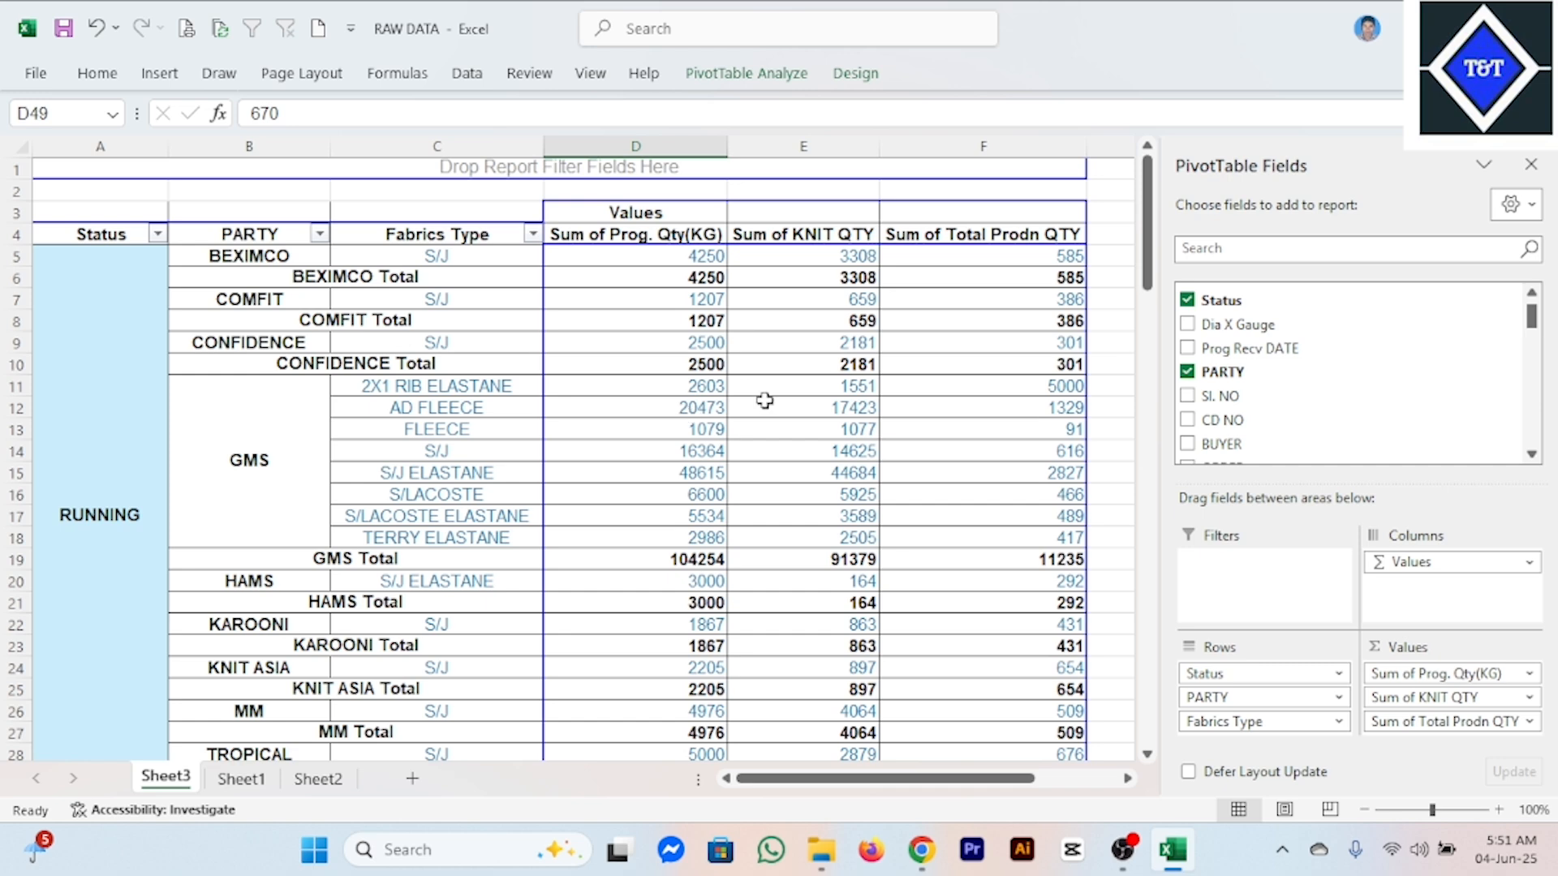
Inspect the GMS fabric rows in the RUNNING group, including the program and total production quantities of S/J ELASTANE.
click(783, 426)
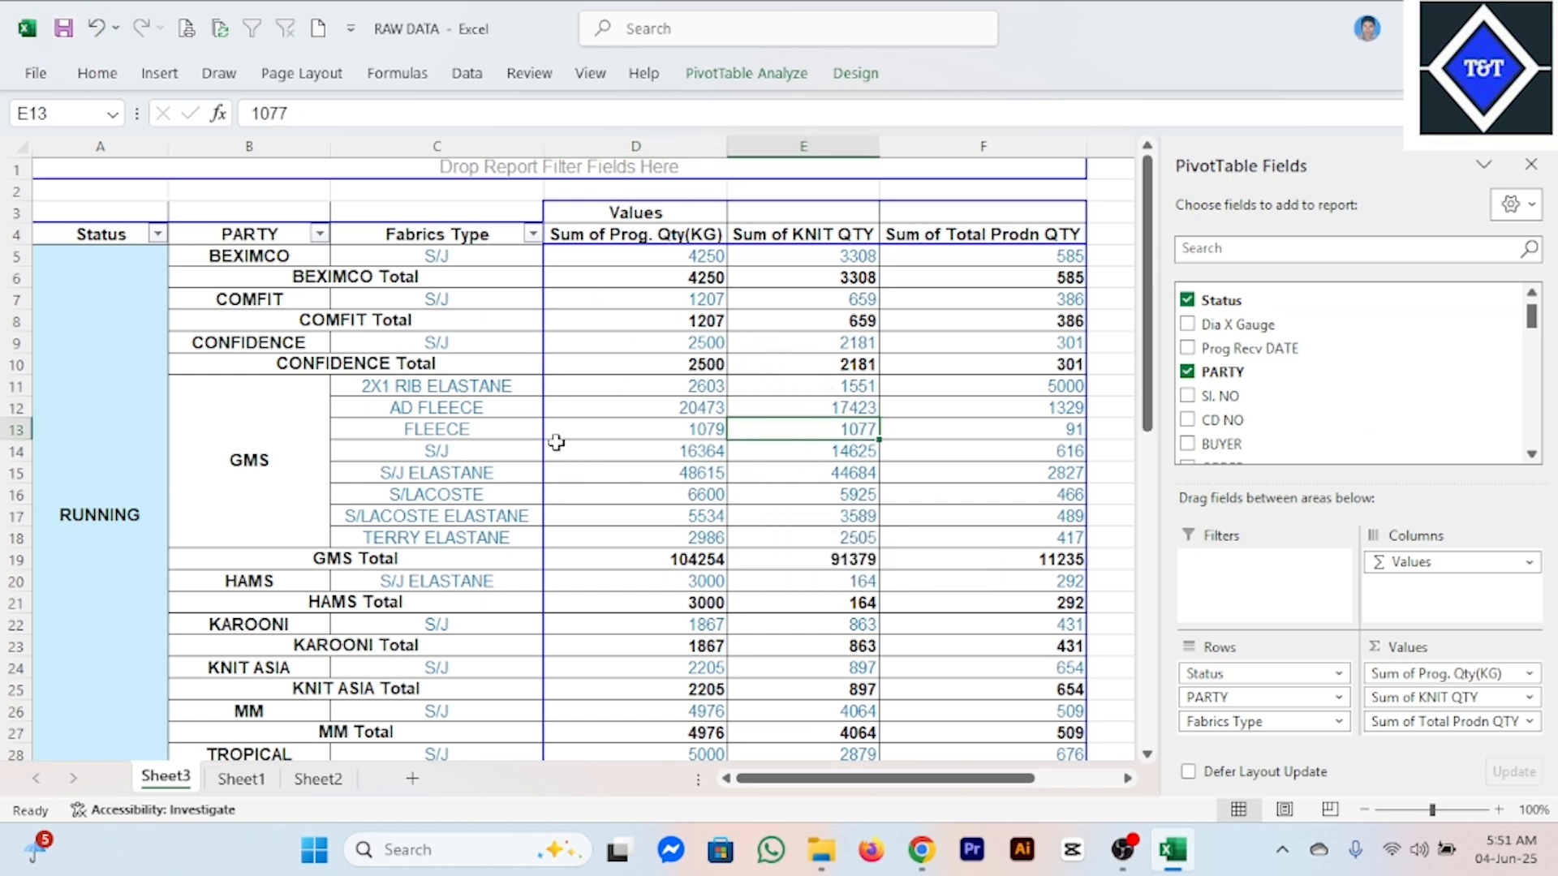
click(479, 405)
click(705, 489)
click(896, 478)
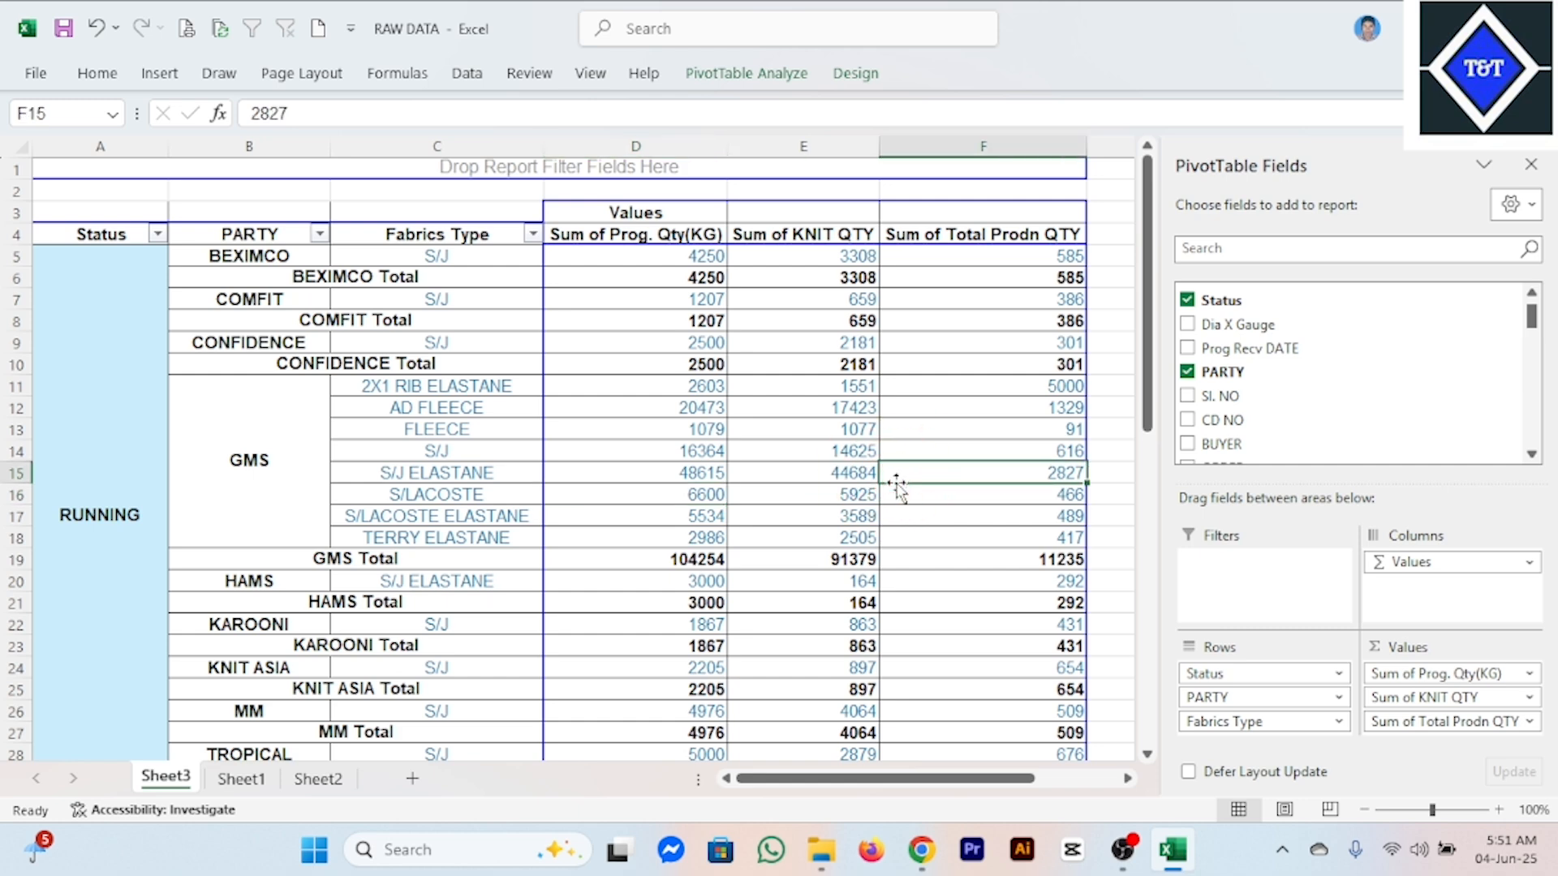
mouse_move(975, 473)
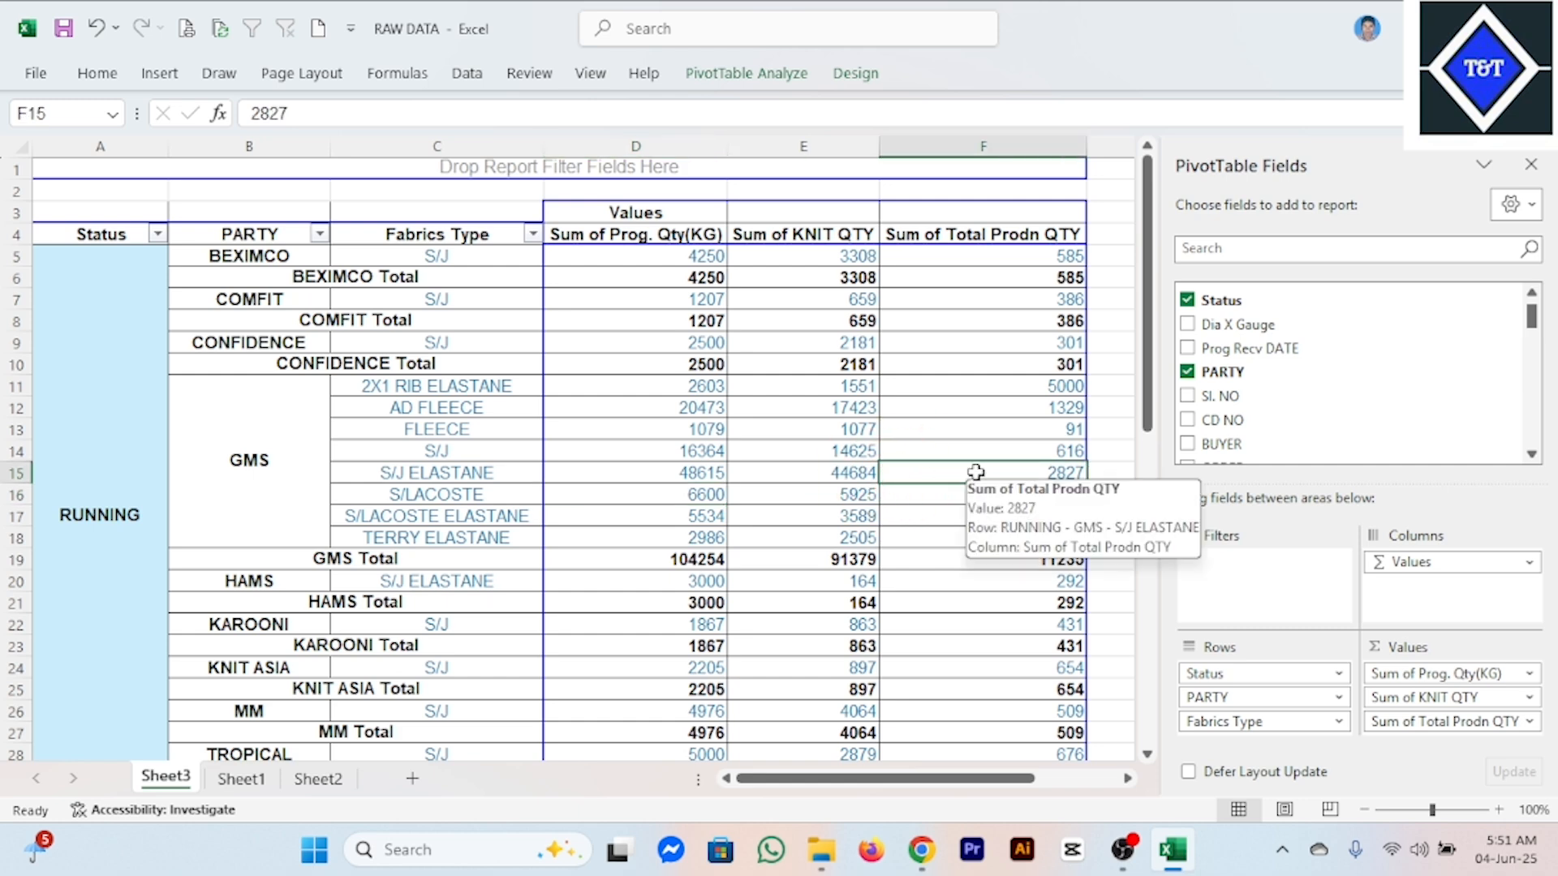
click(584, 466)
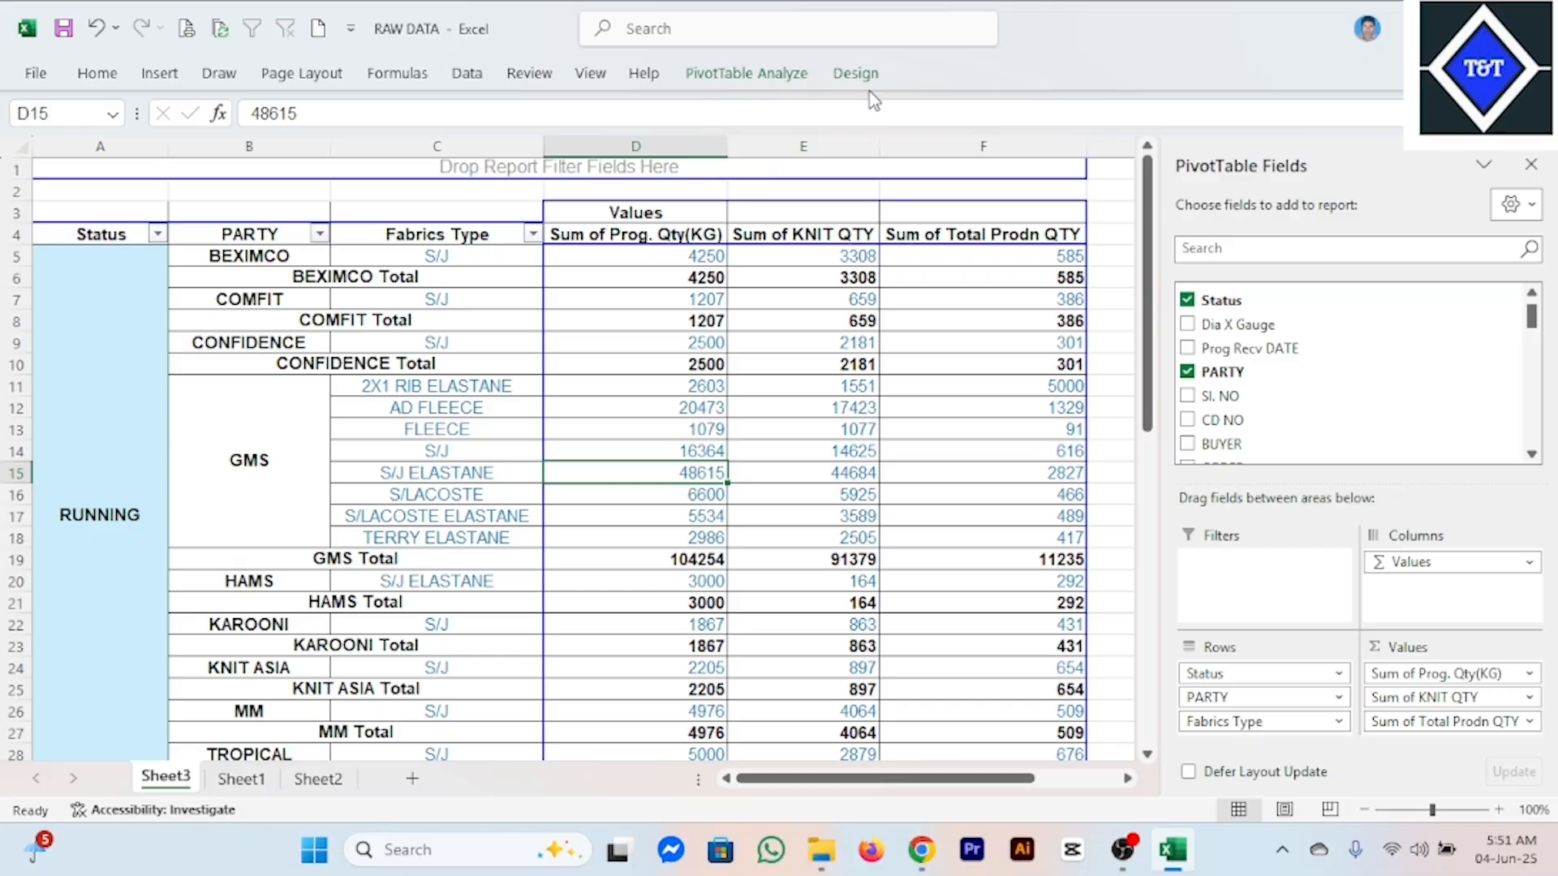